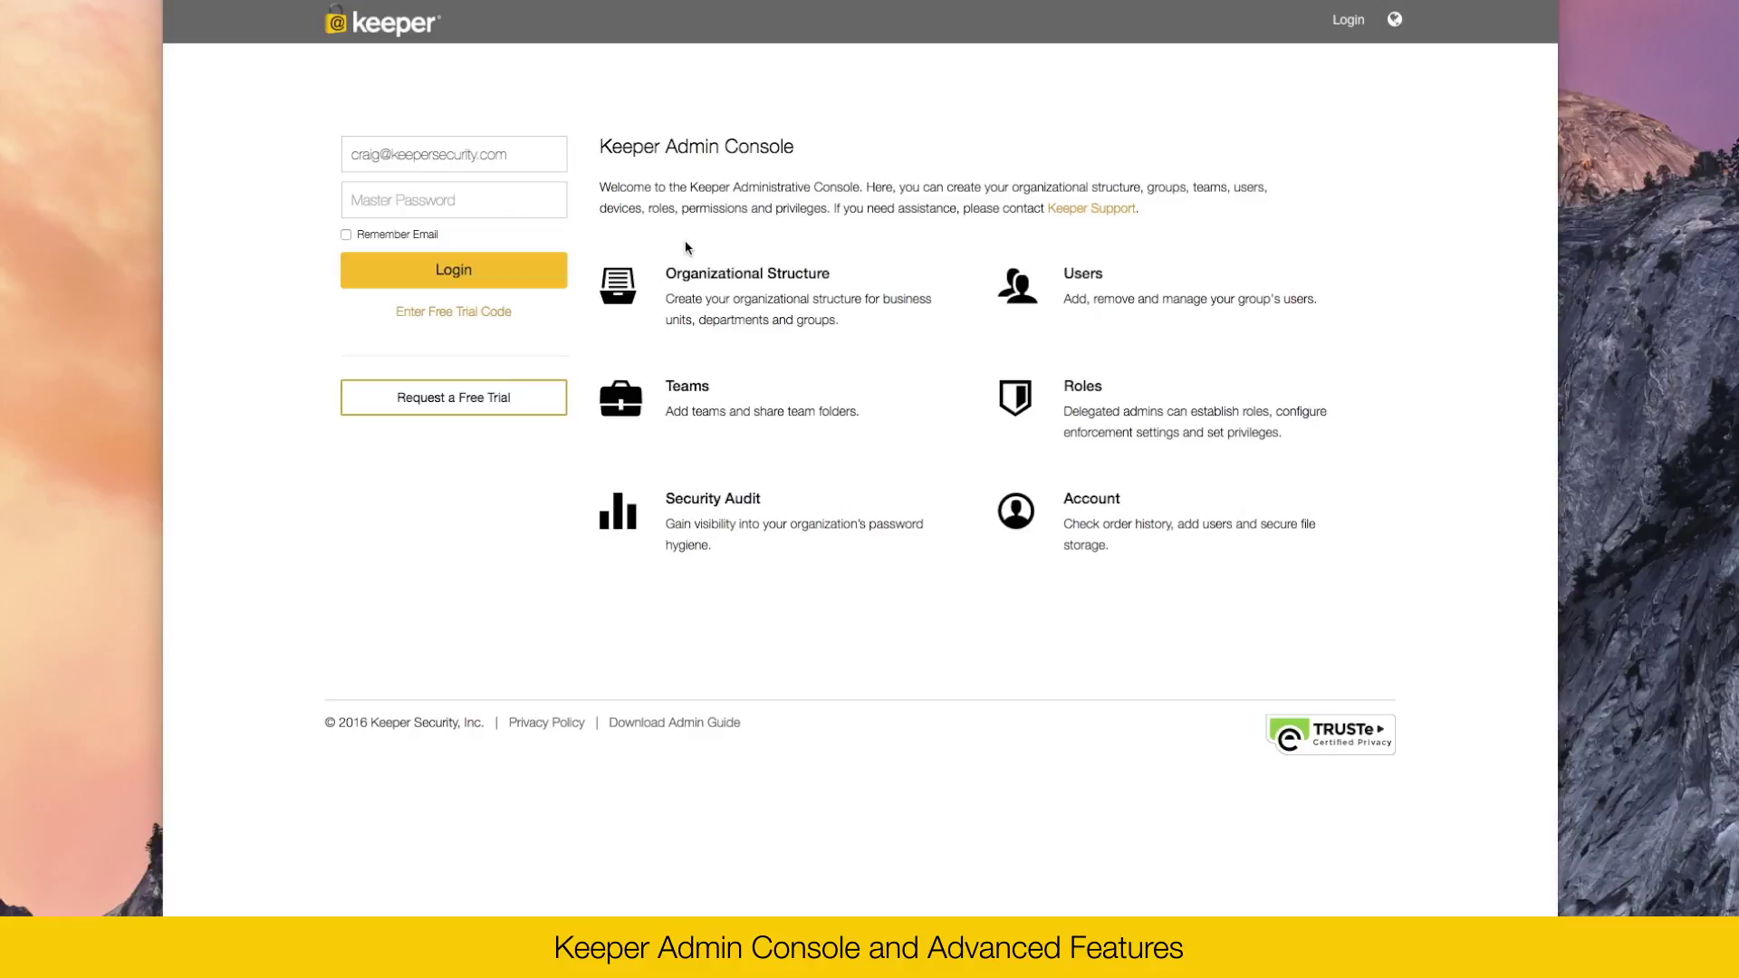
Step: Sign in with the master password, then enter the texted SMS two-factor passcode
click(447, 201)
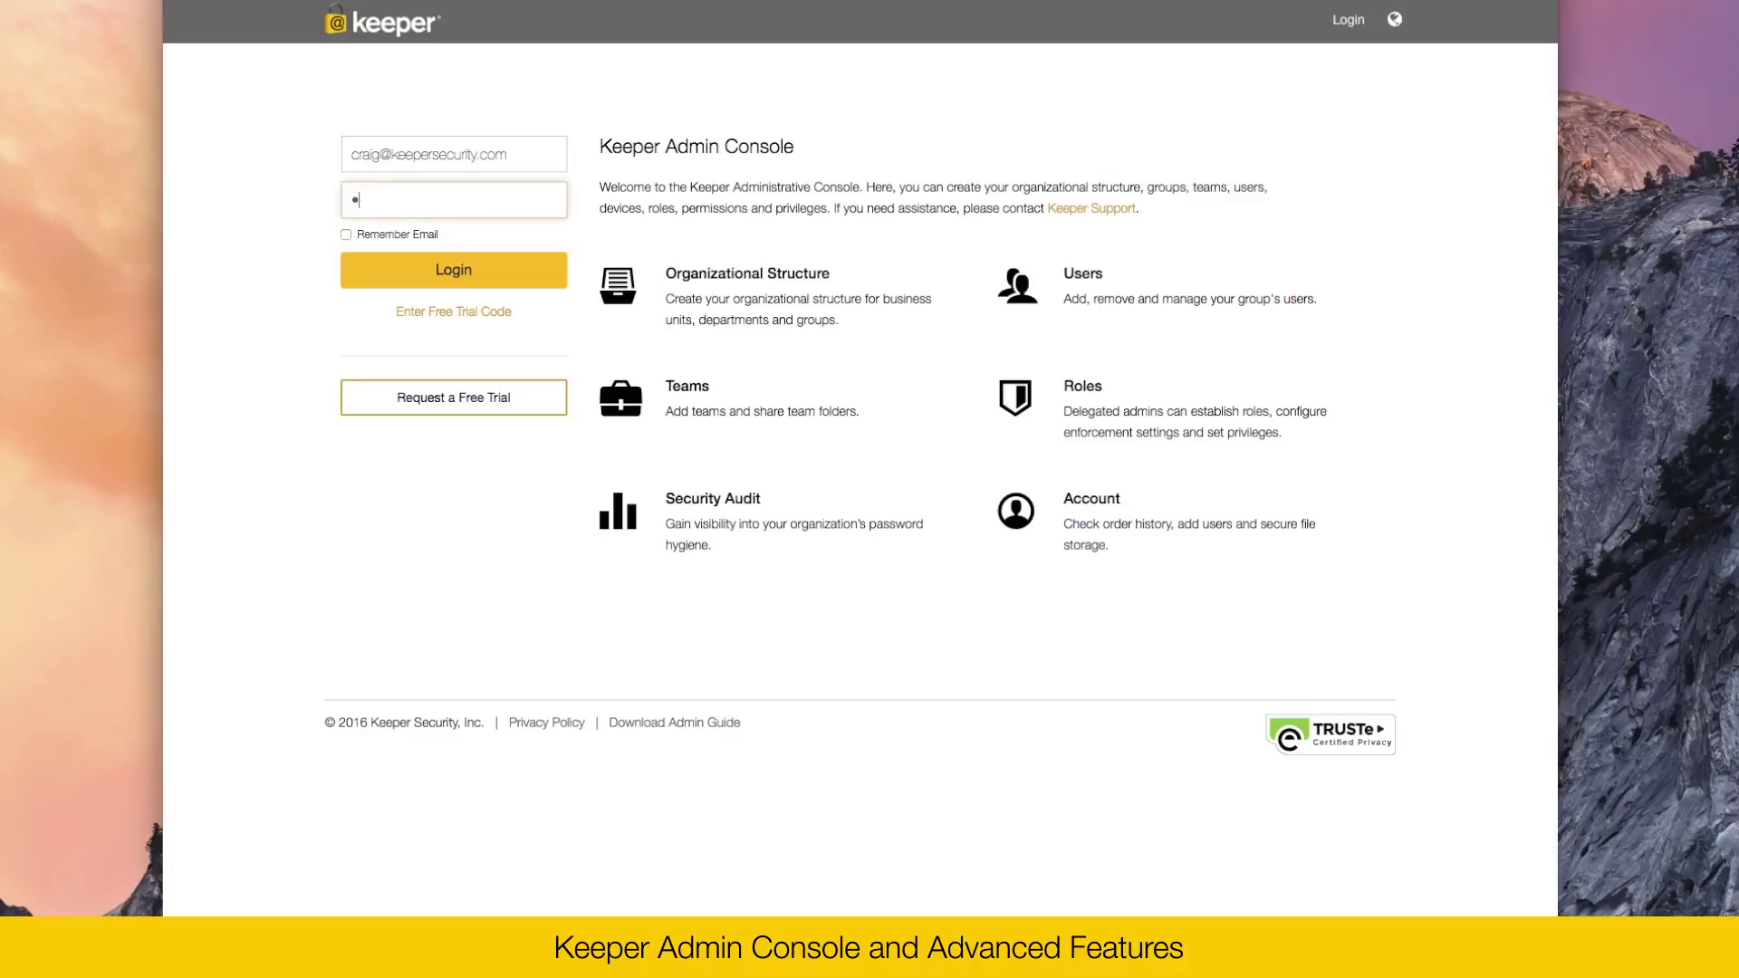
text(•••••••••••••••••)
key(Return)
click(897, 507)
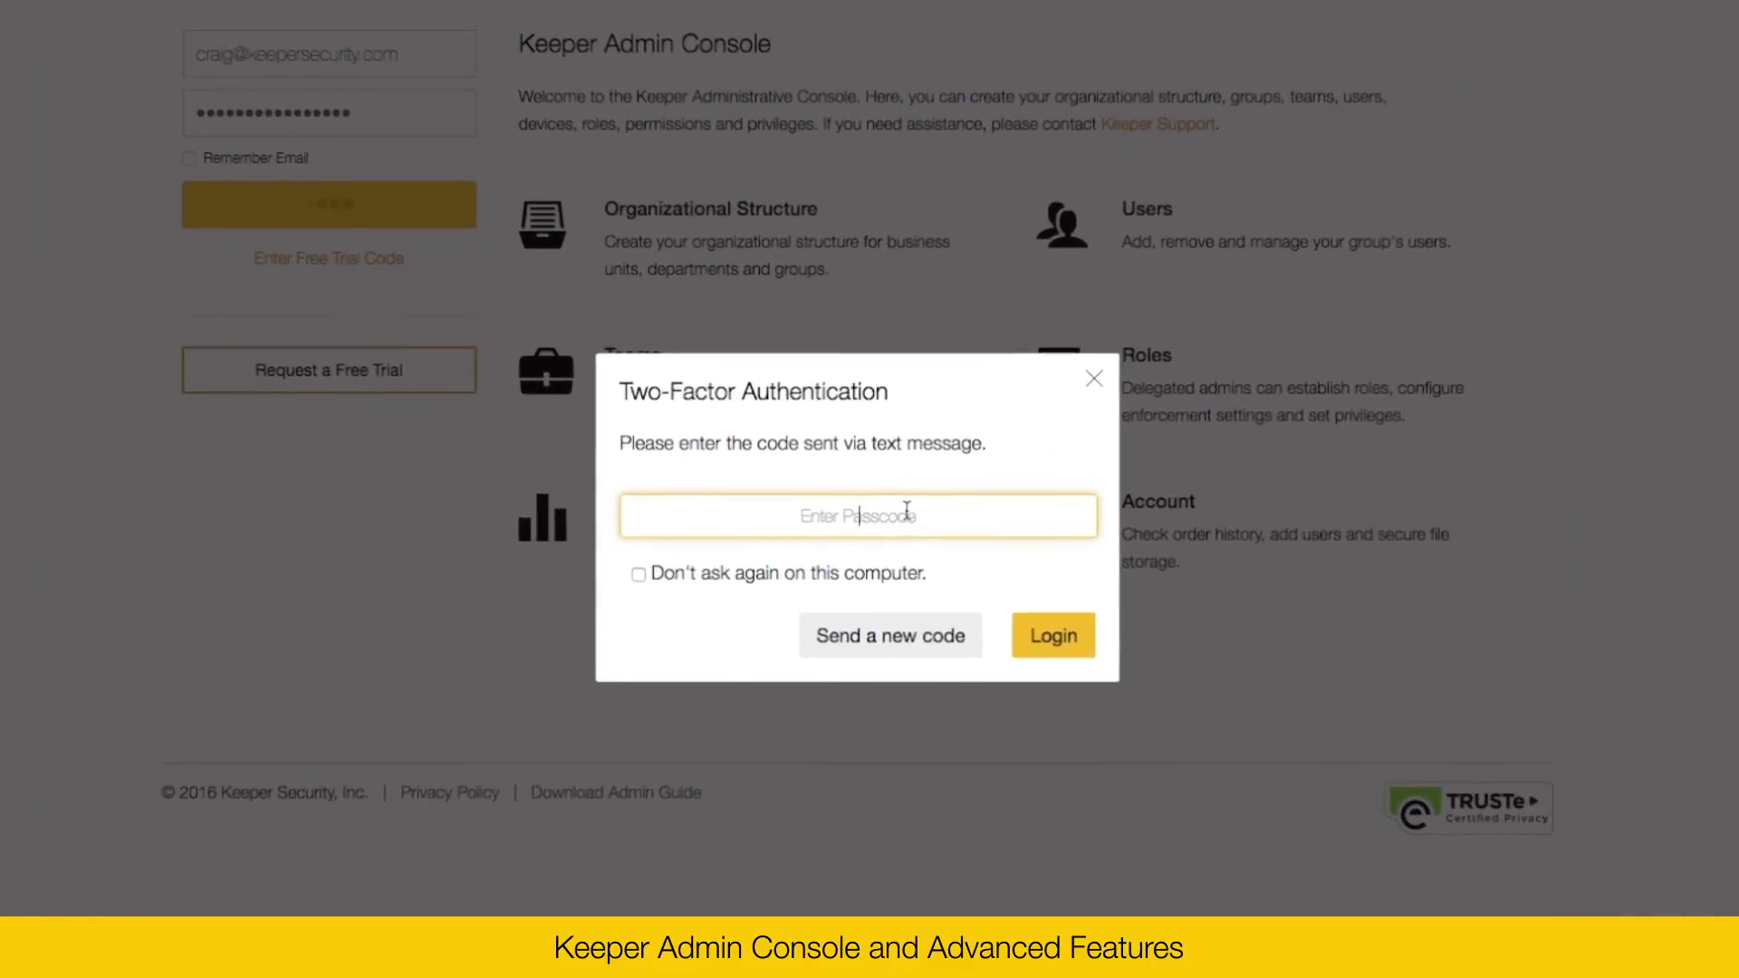
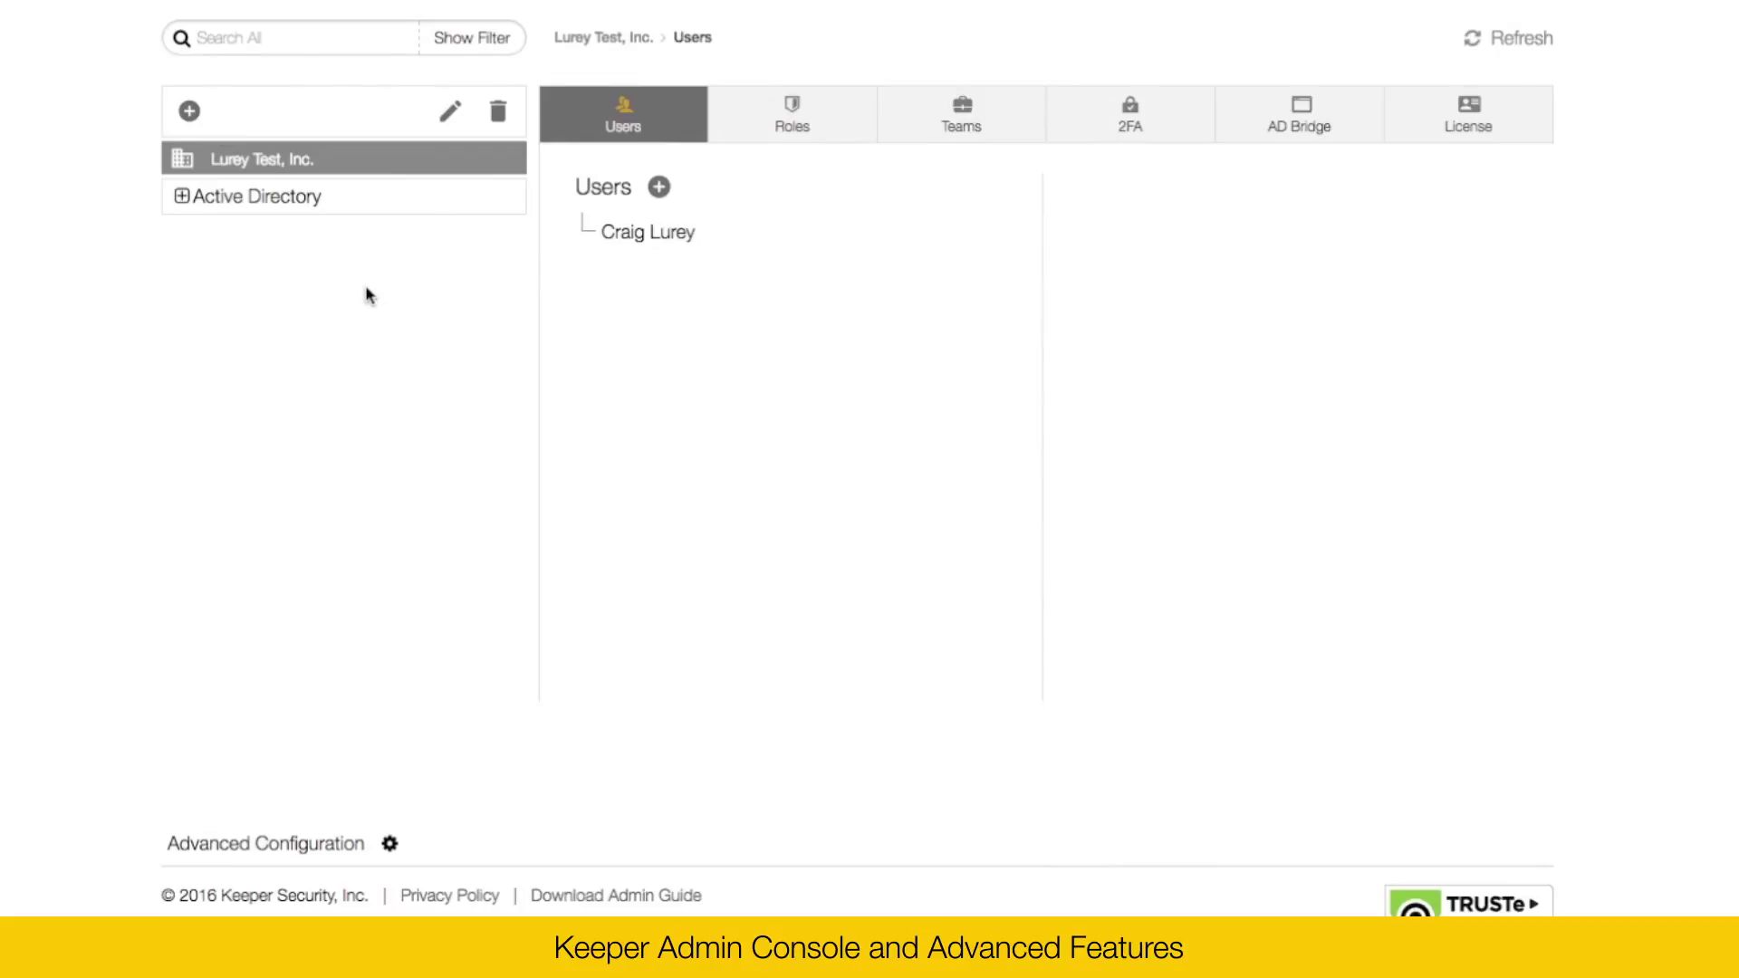
Step: Toggle Show Node Structure off and back on in Advanced Configuration, then expand Active Directory
click(389, 844)
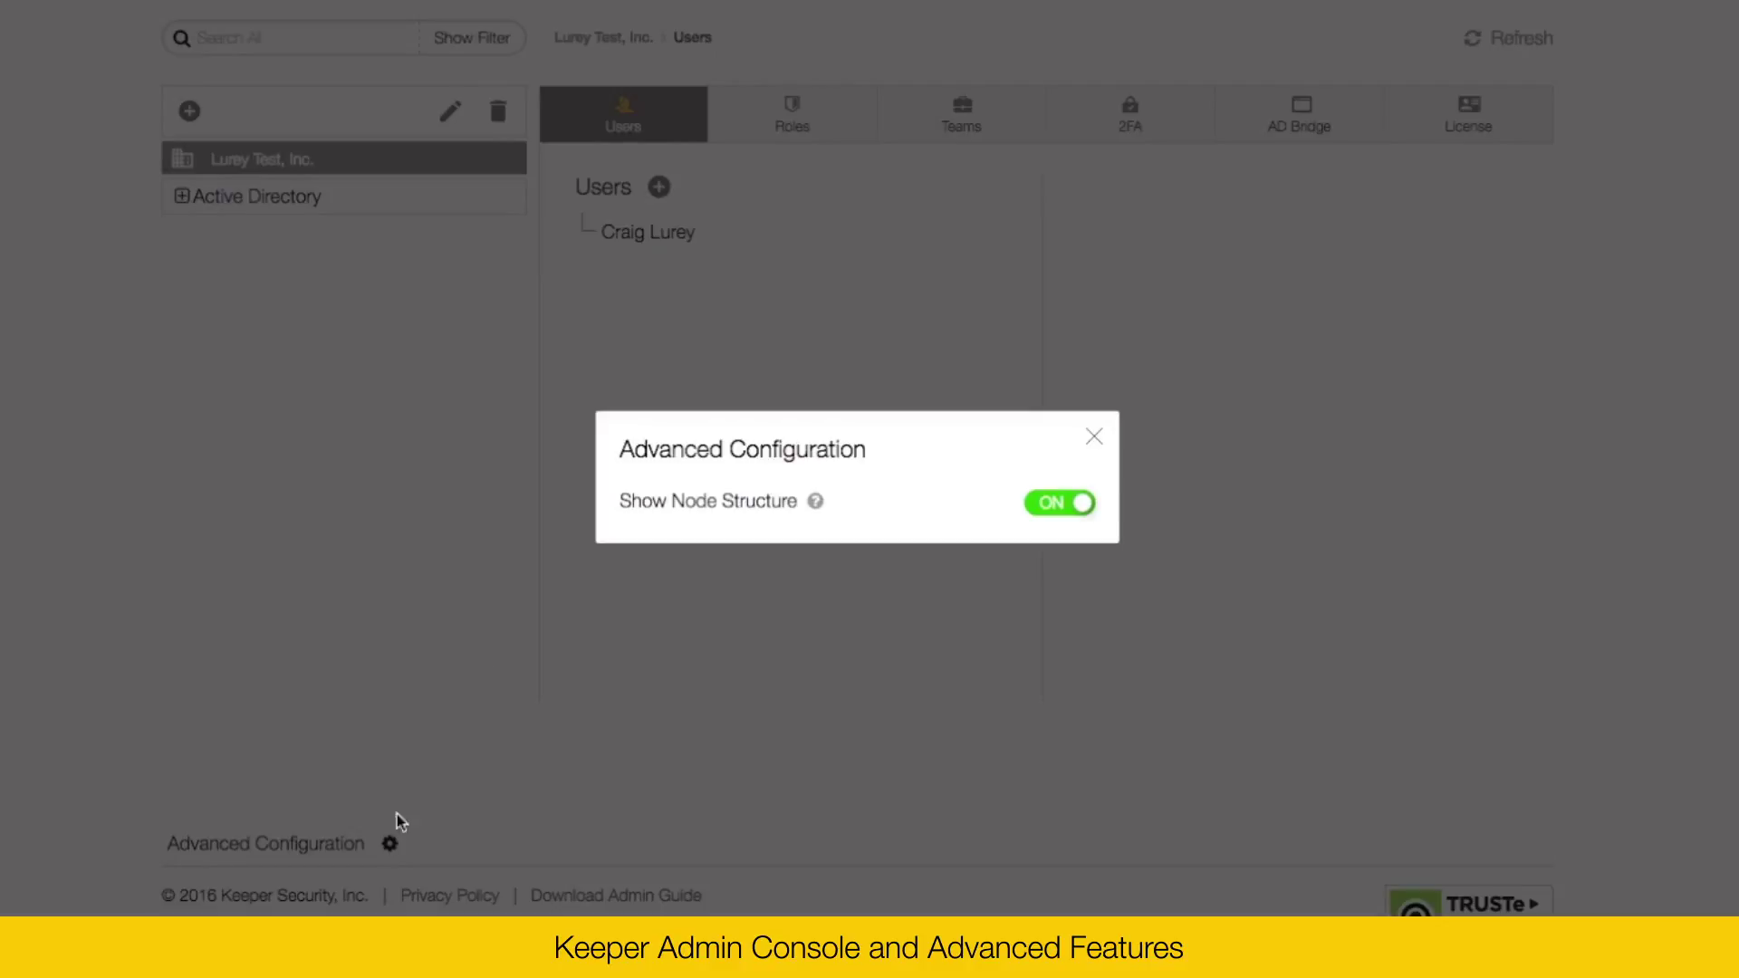
click(1055, 507)
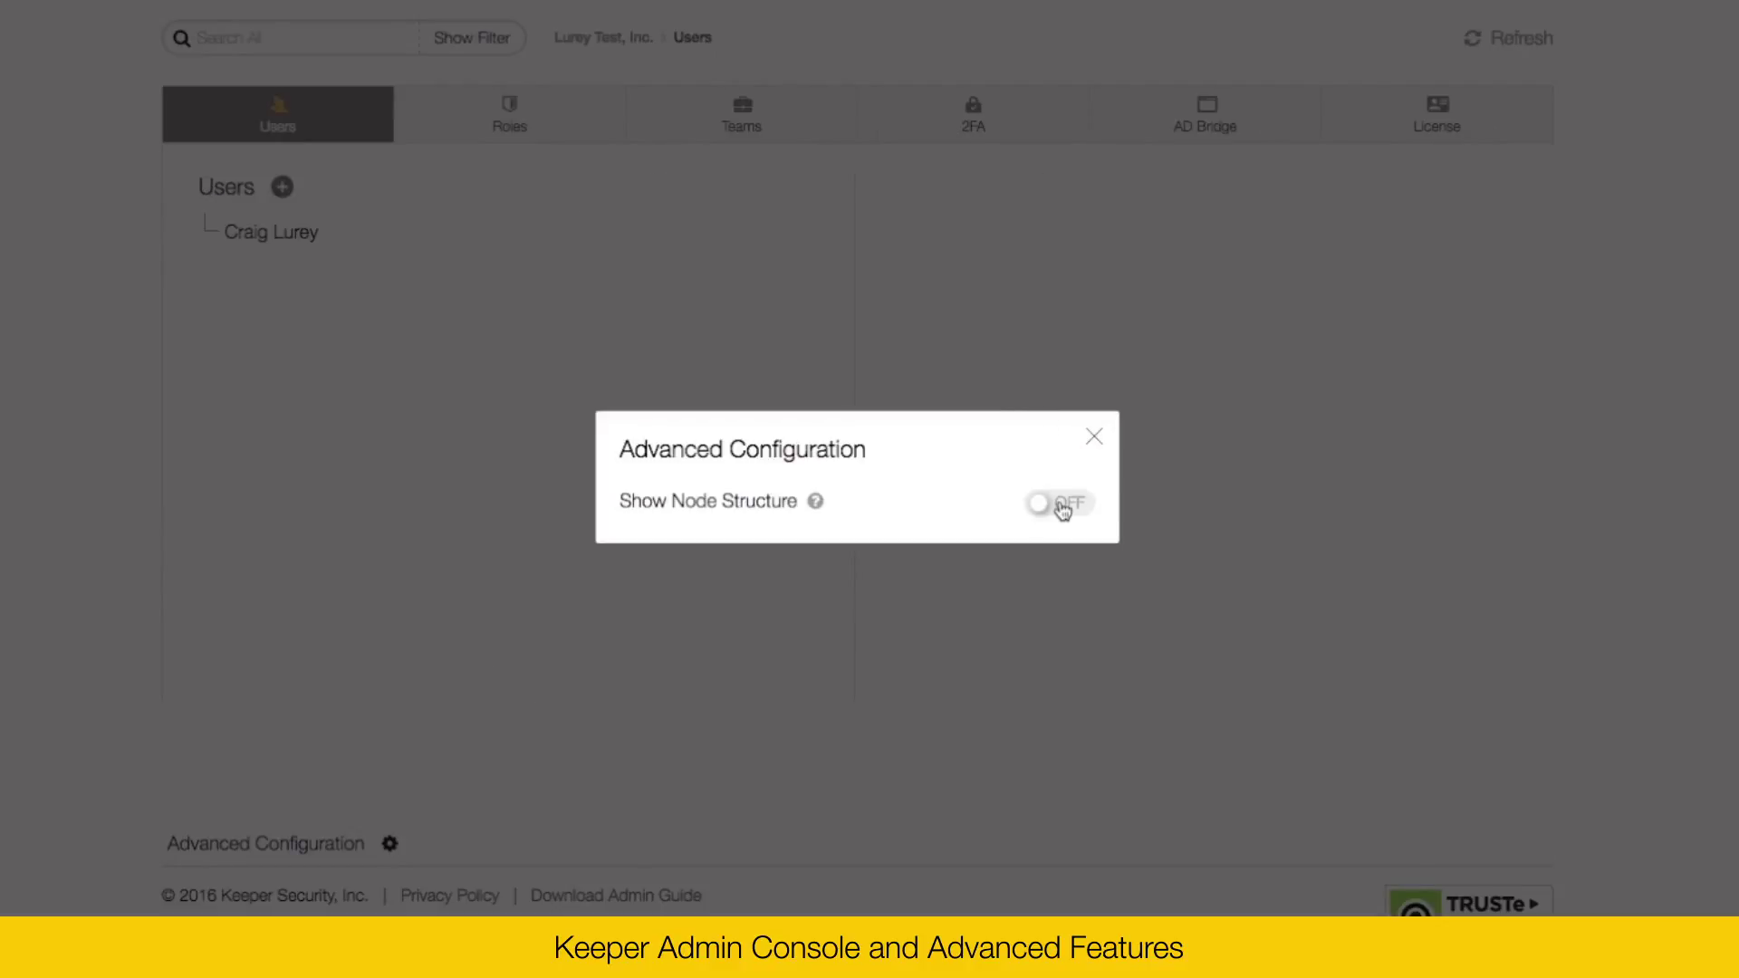
click(1059, 505)
click(1093, 436)
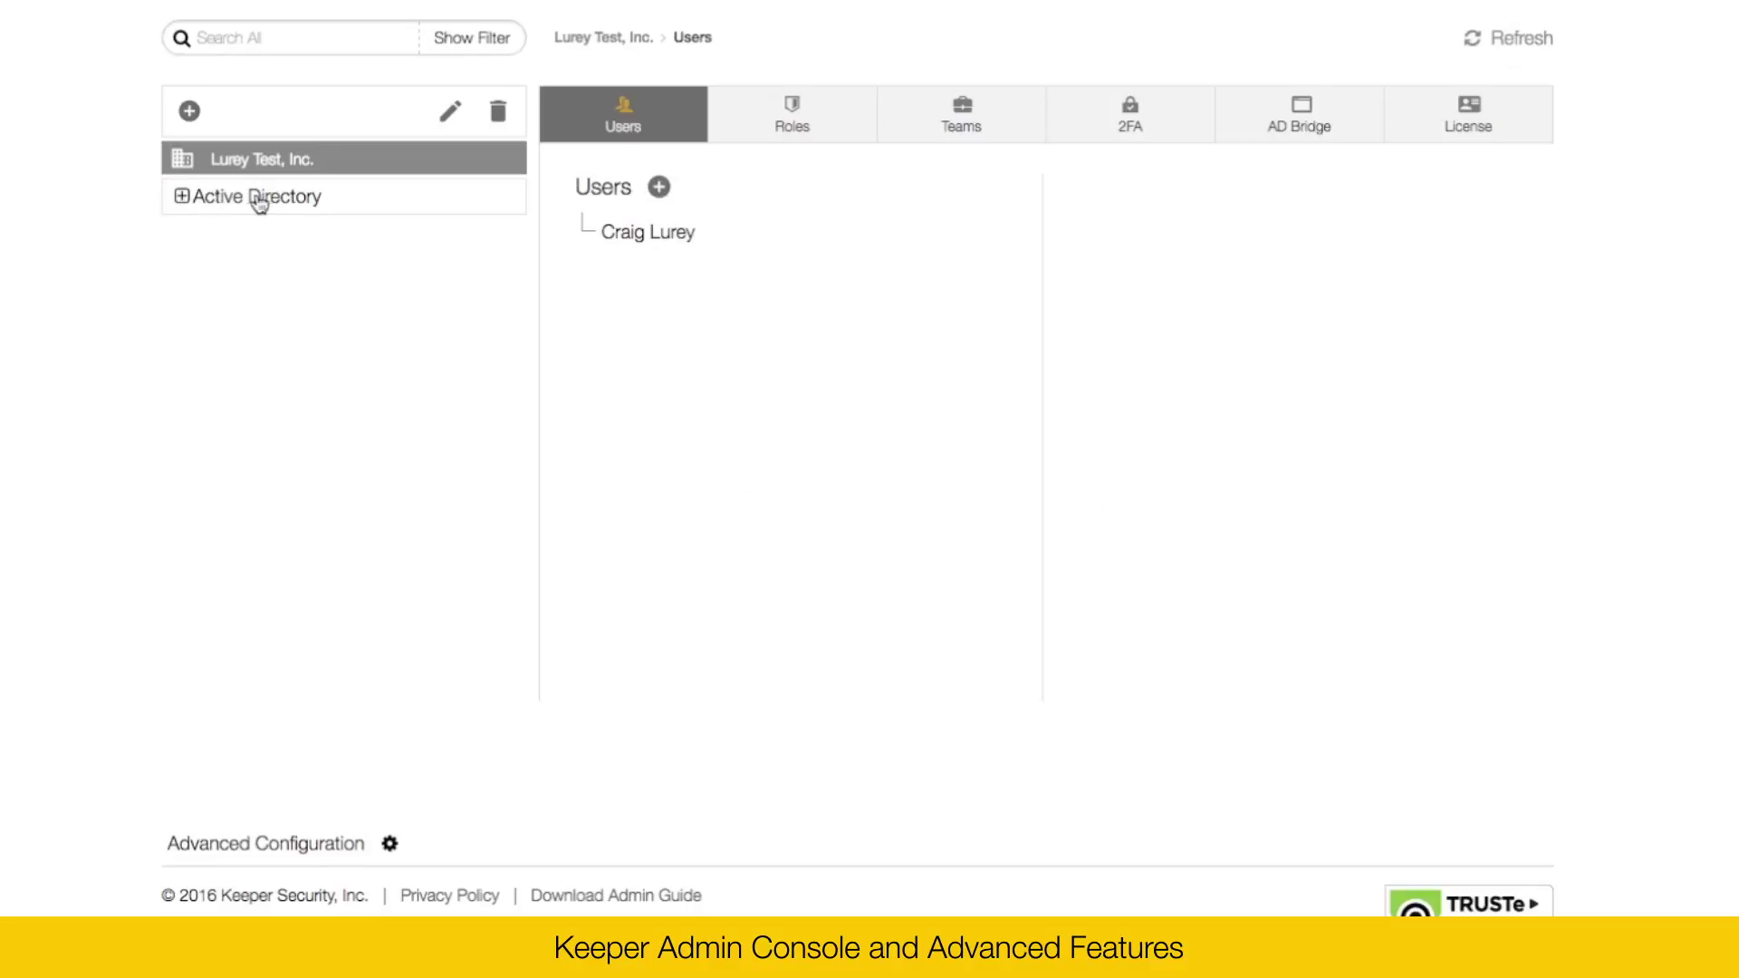
click(184, 199)
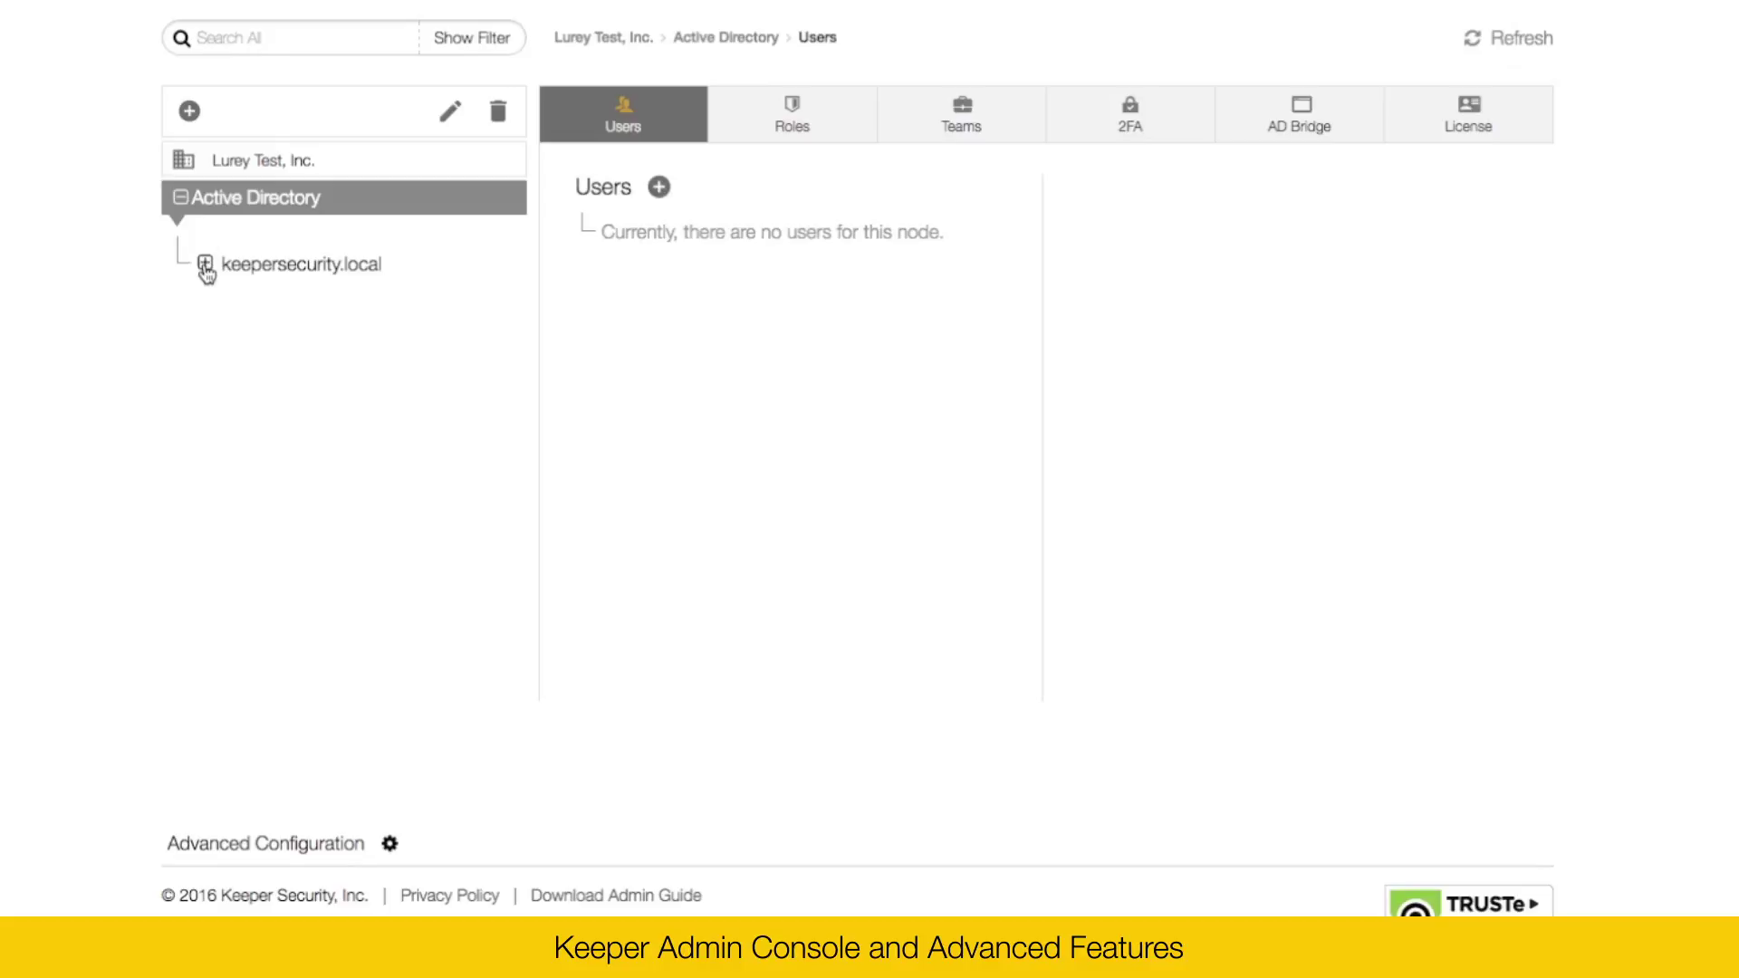
Step: Expand the keepersecurity.local, East Coast and West Coast nodes
click(204, 263)
click(234, 305)
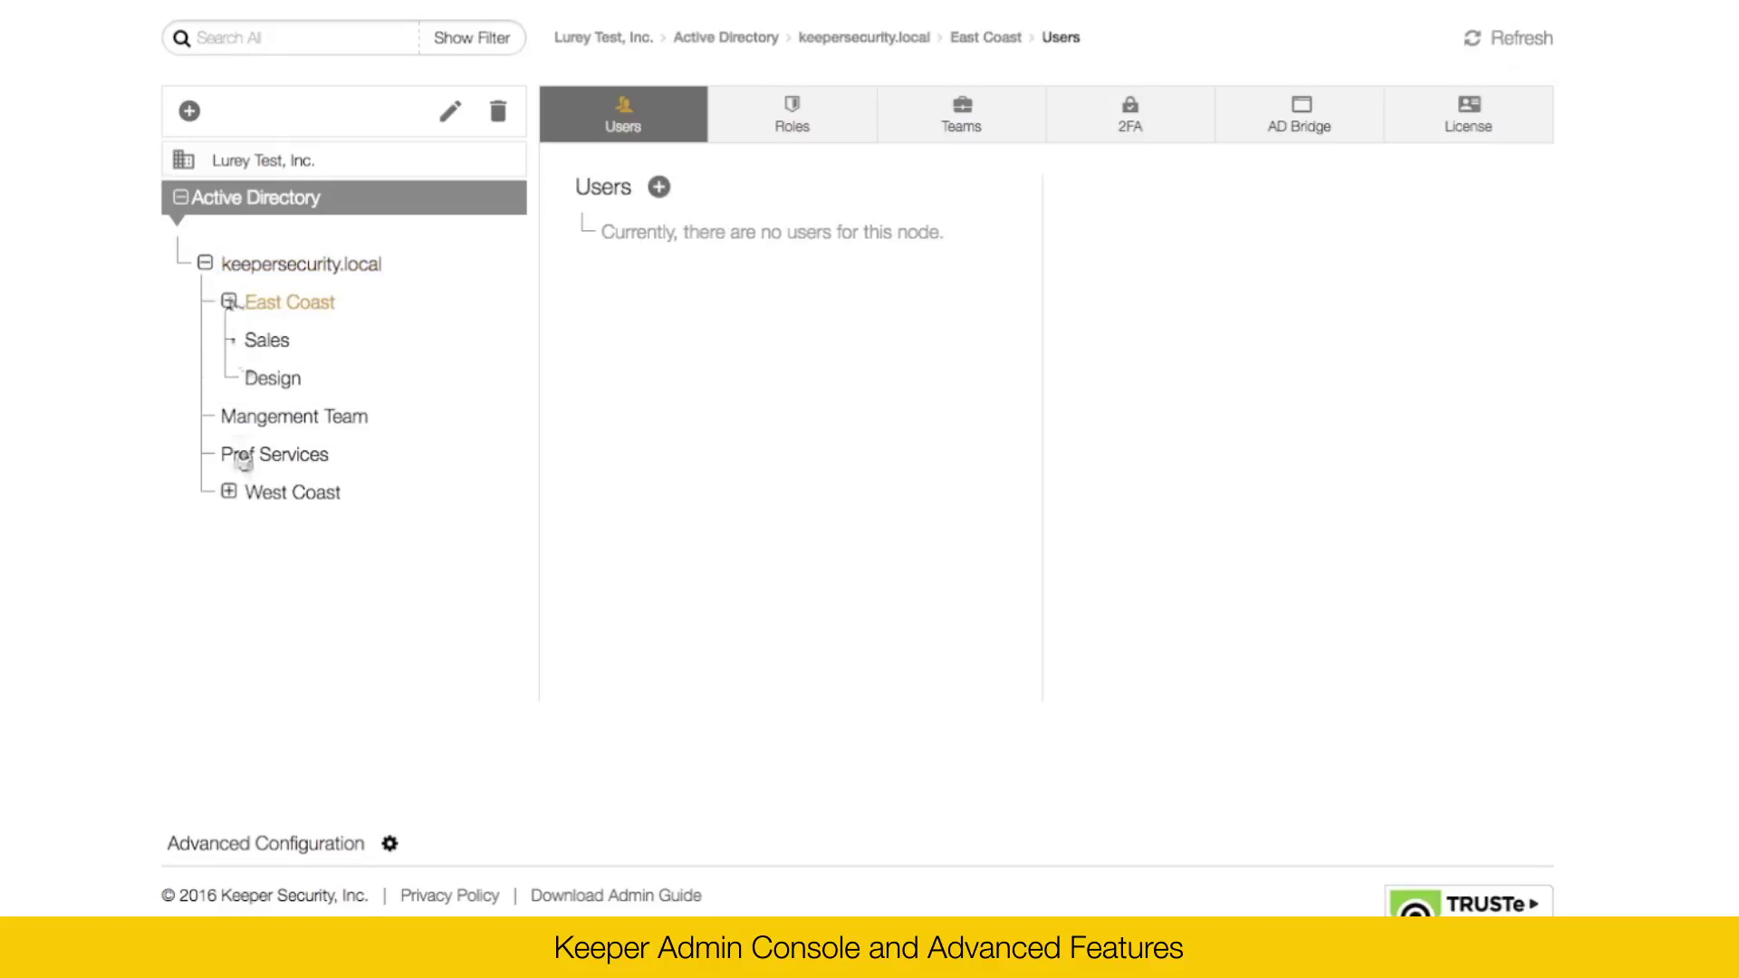
click(230, 494)
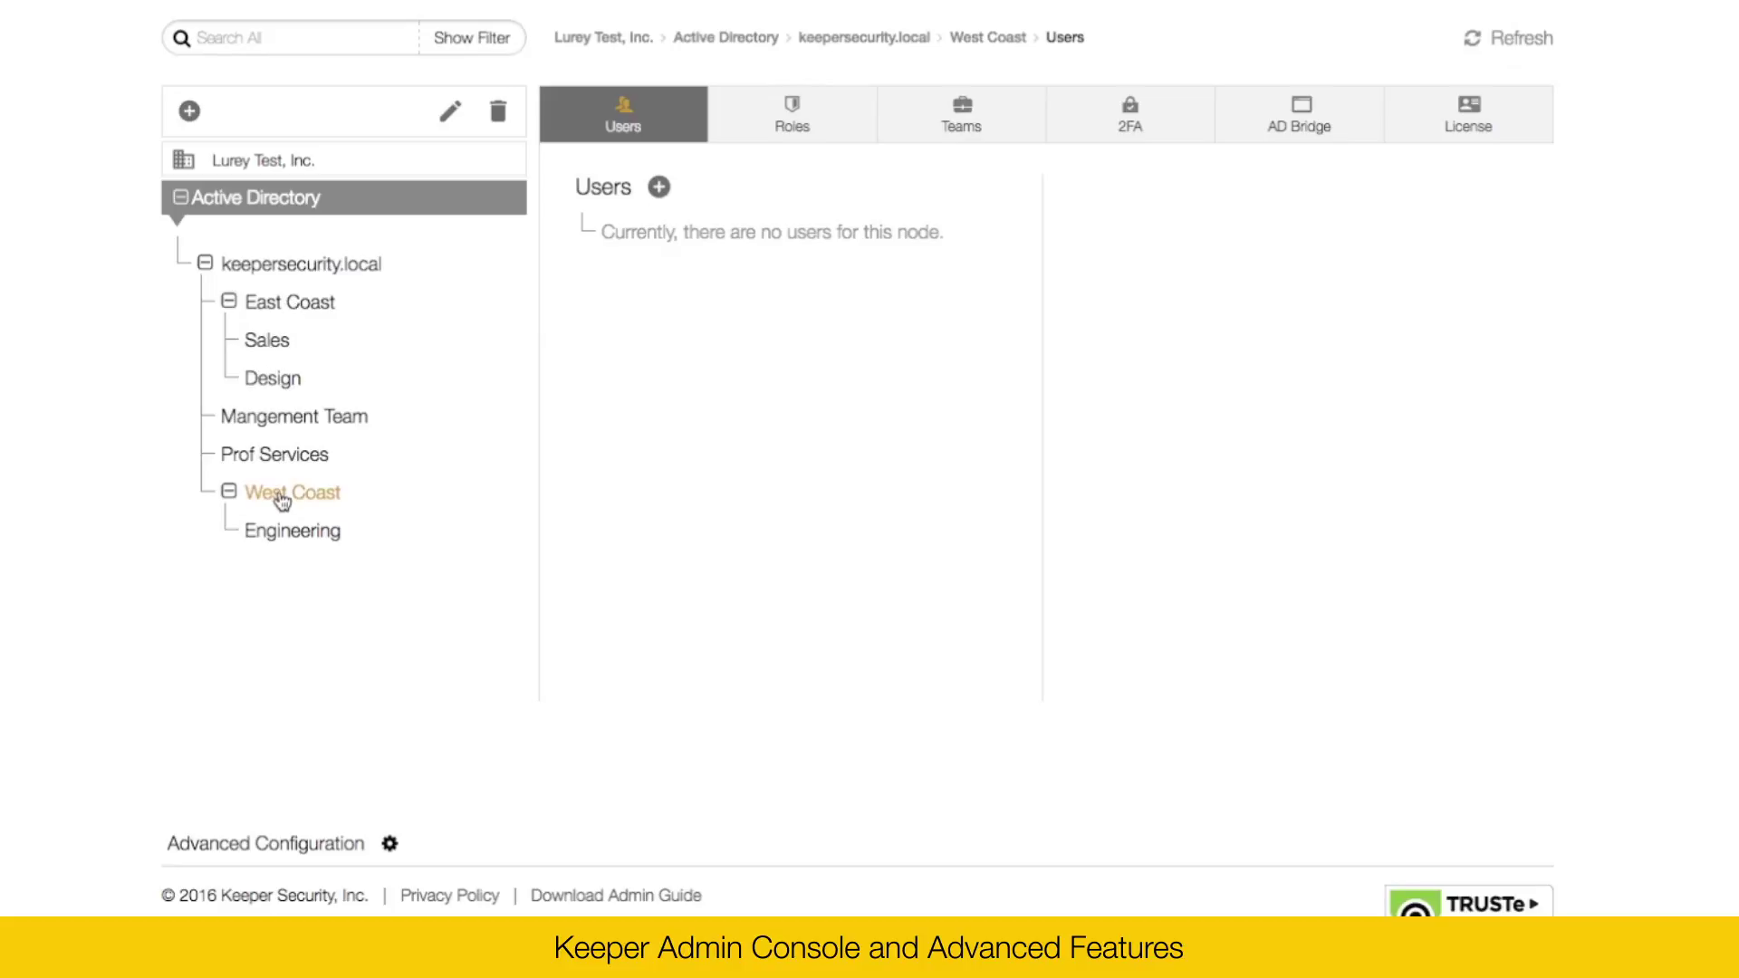
Step: Browse the Sales, Design and Engineering users and open the first Engineering user's details
click(277, 345)
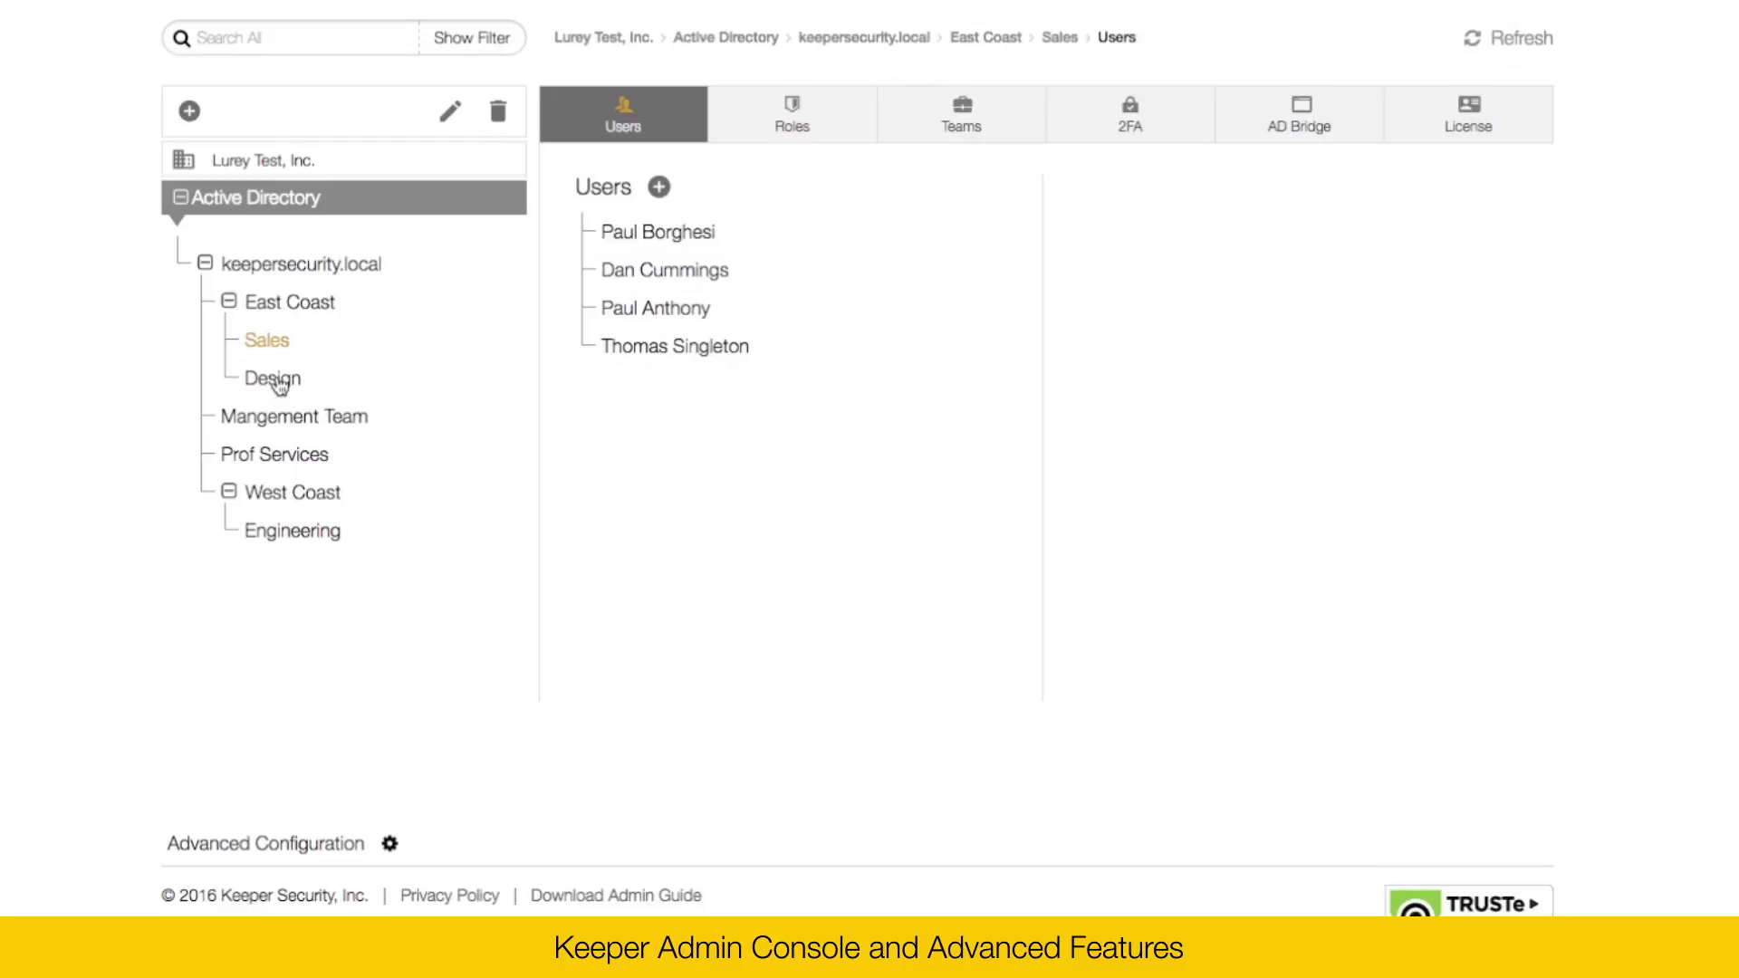
click(279, 384)
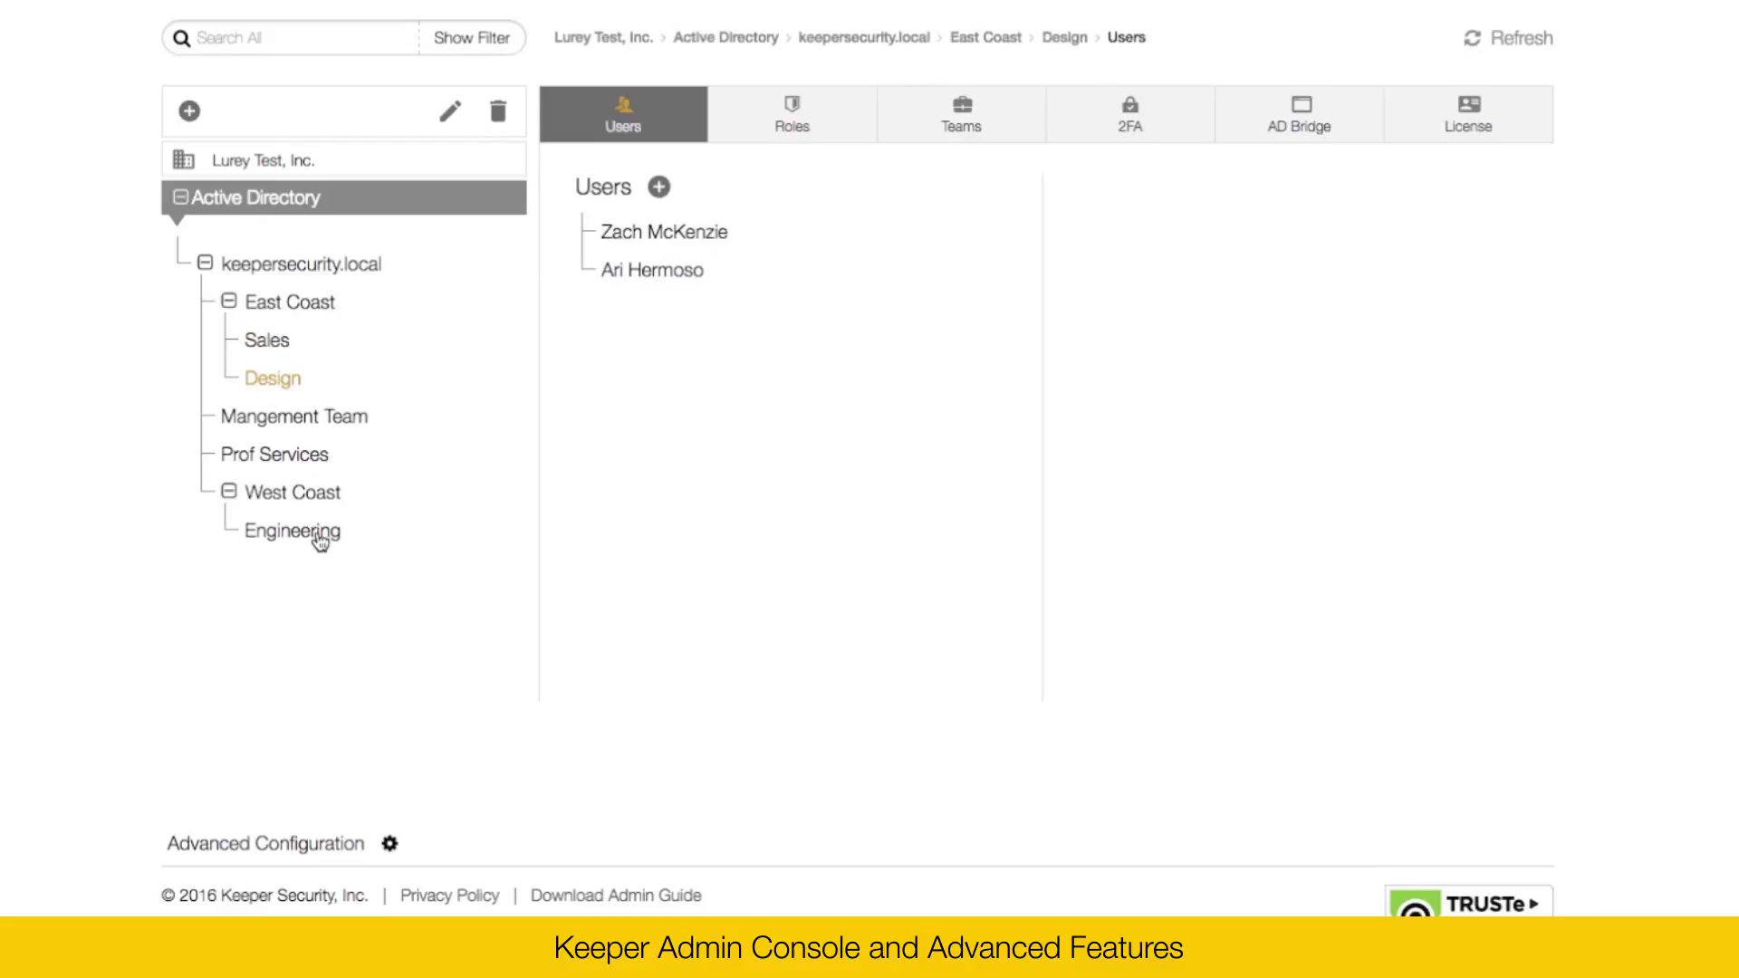
click(320, 539)
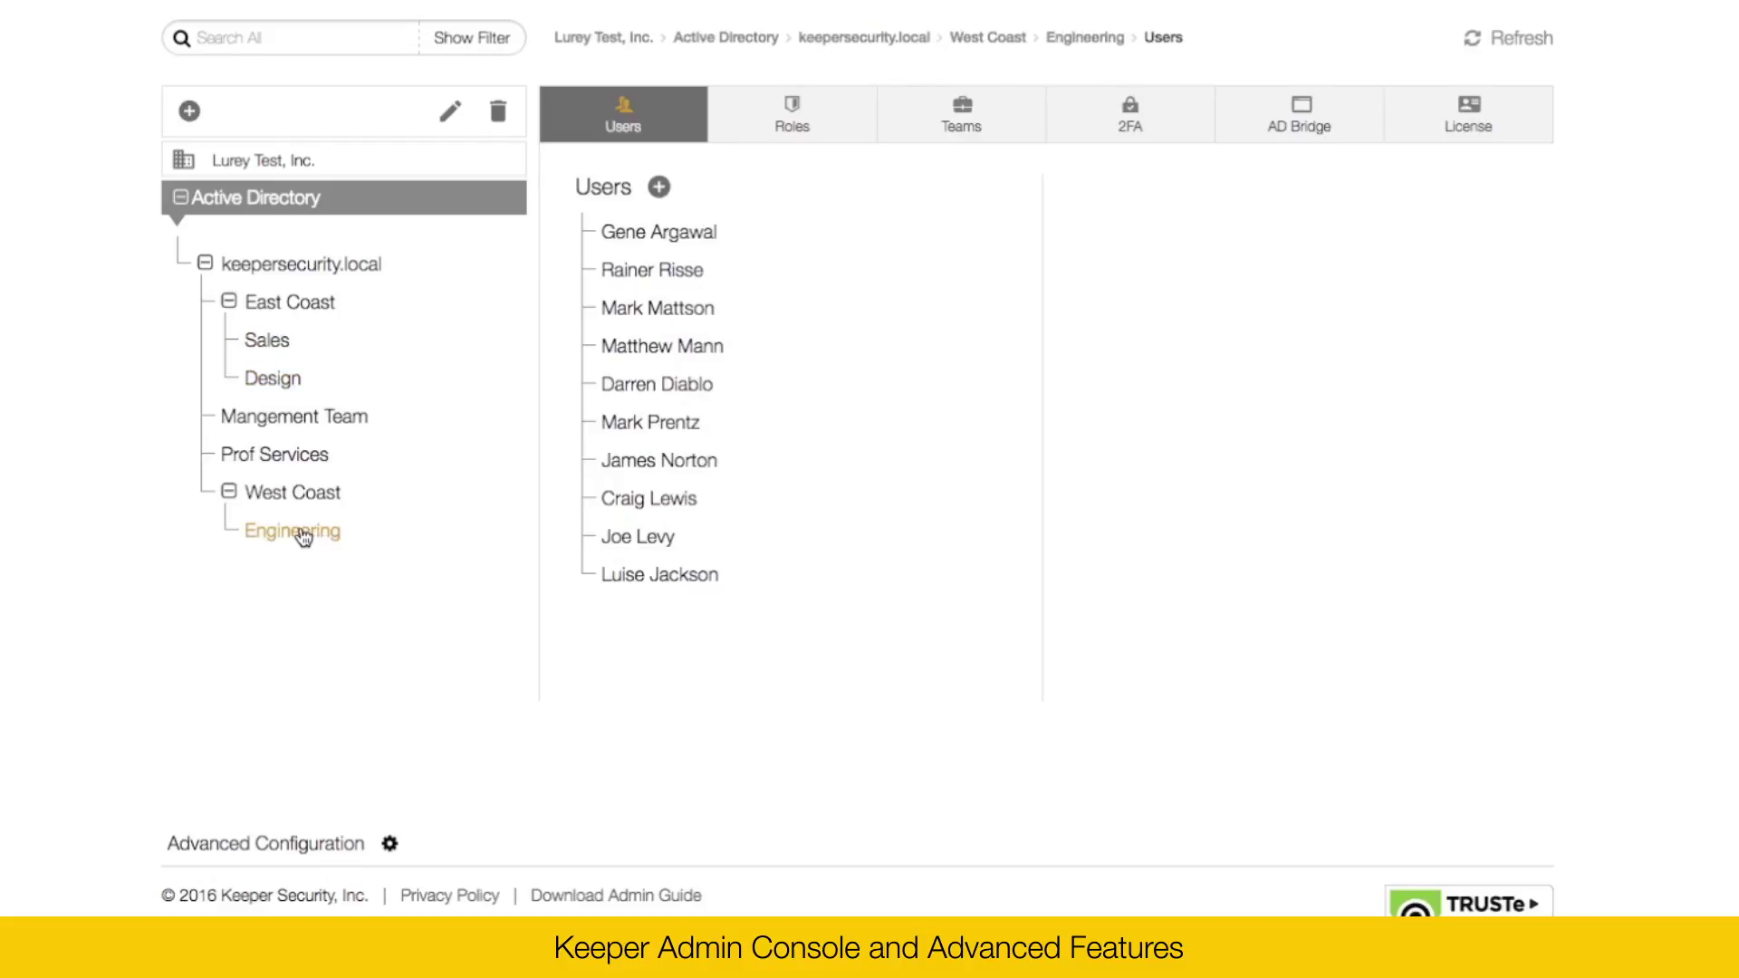
click(643, 236)
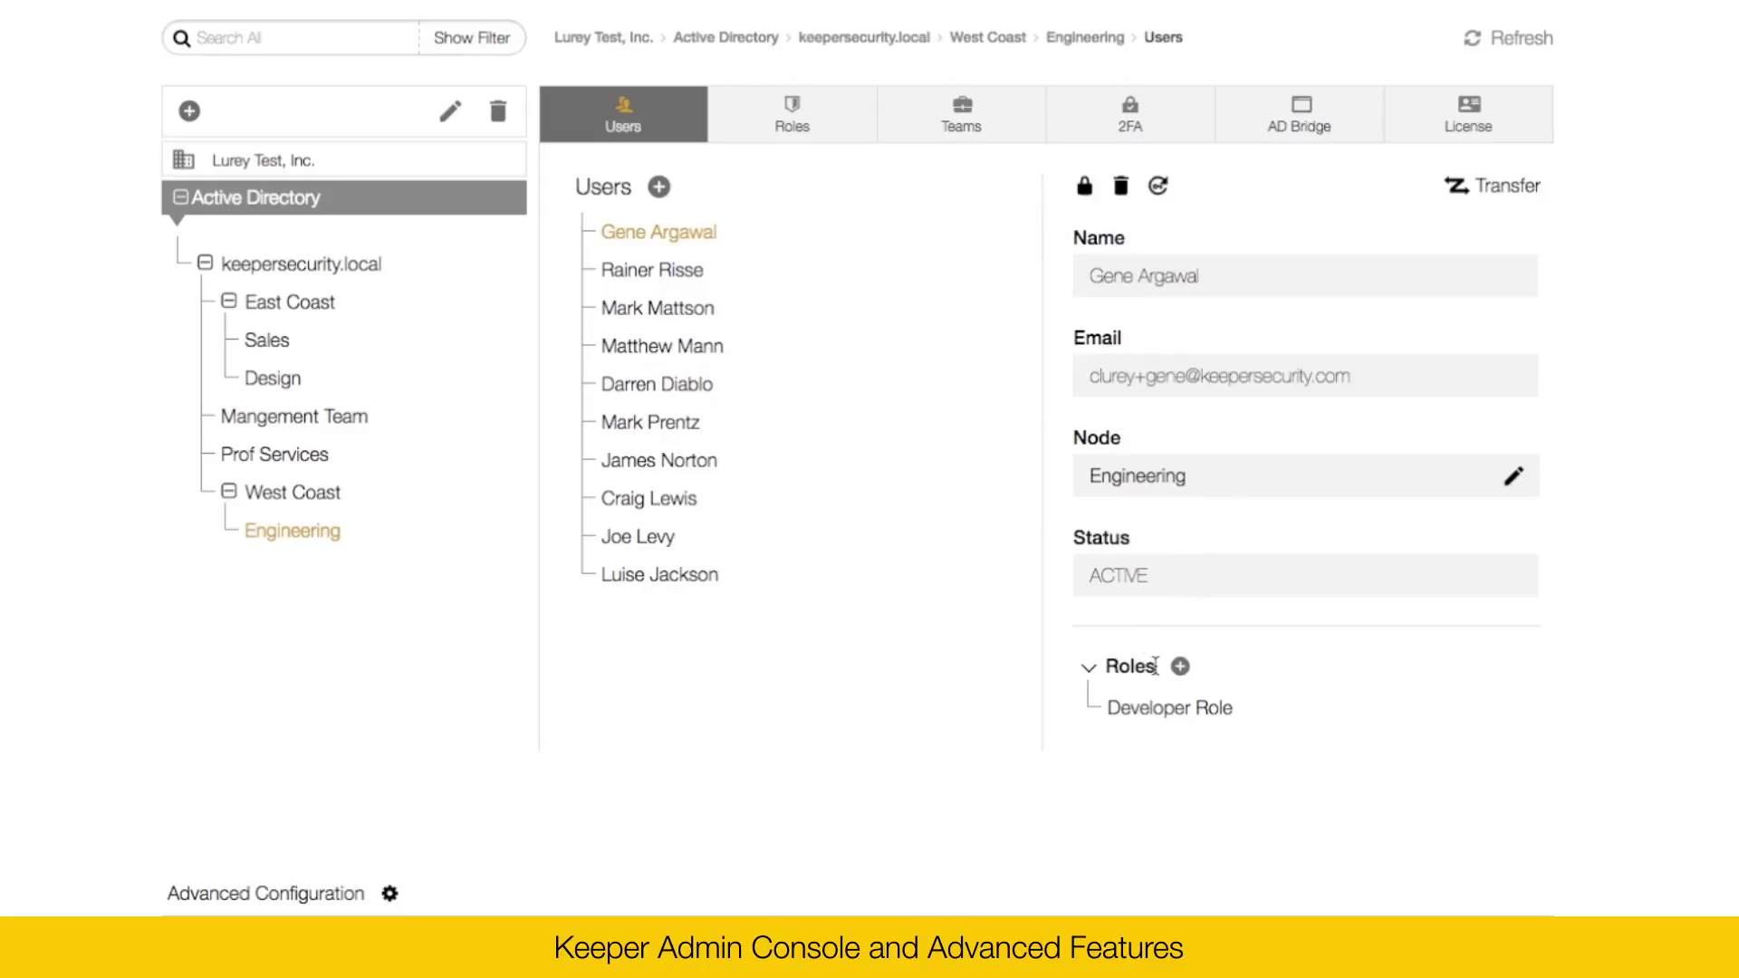
Step: Review the second and third Engineering users' details and roles
mouse_move(1120, 699)
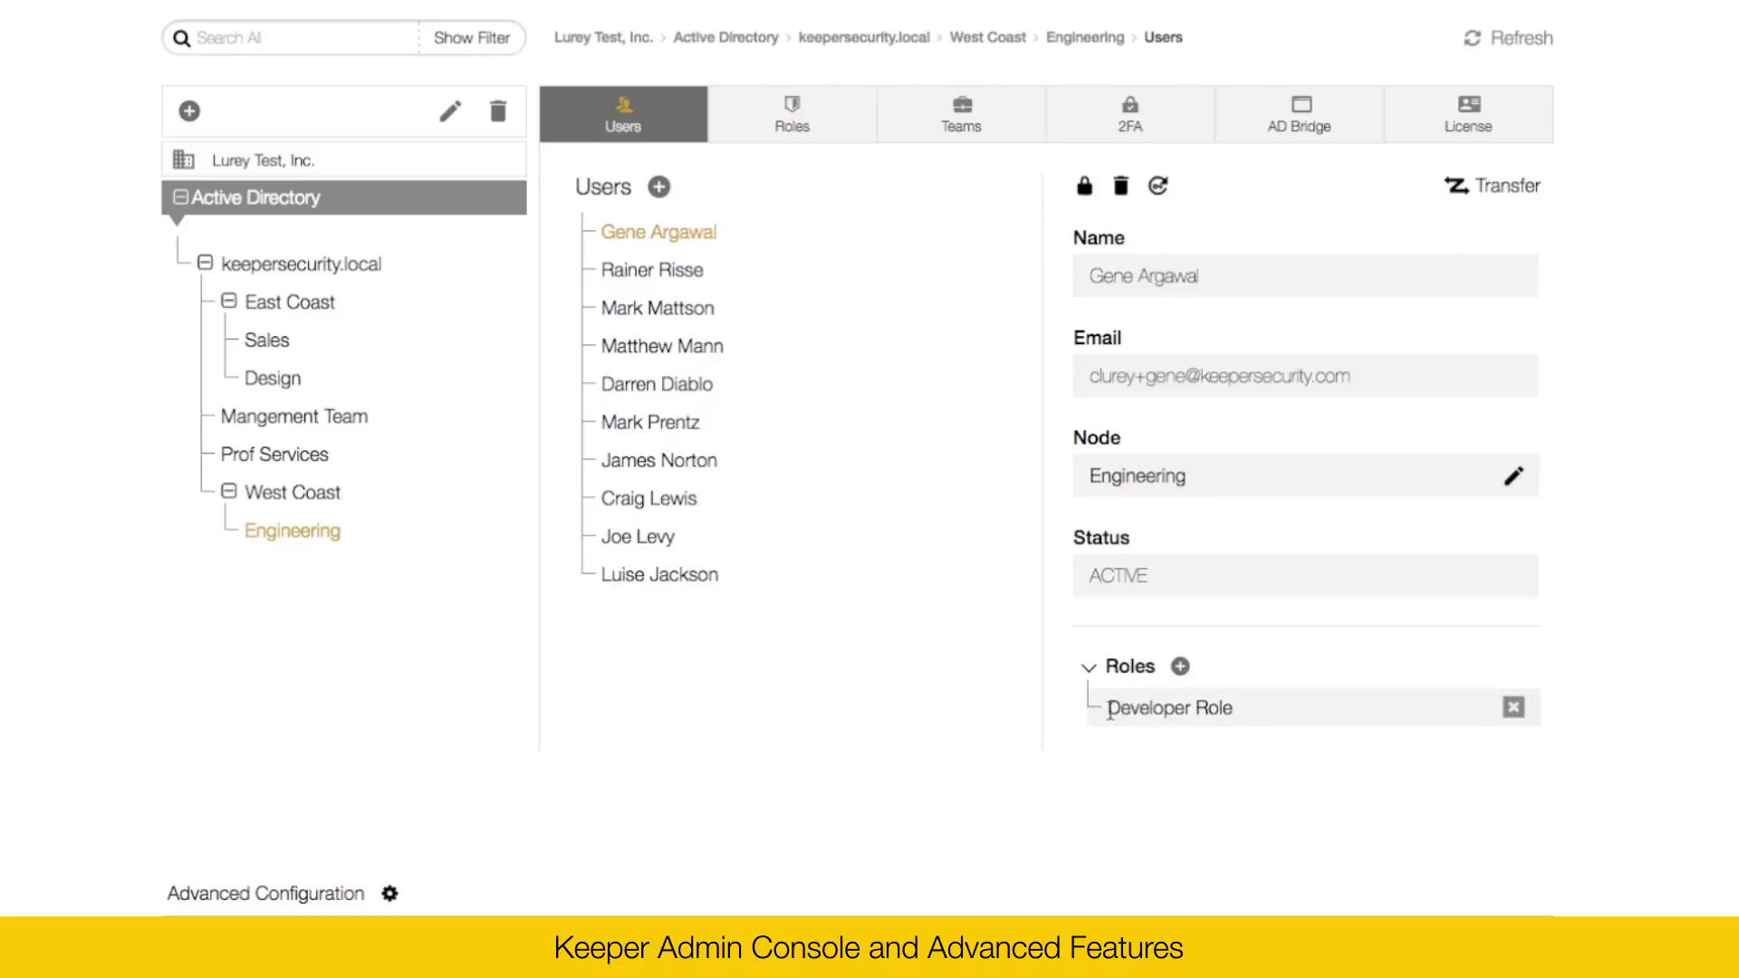
click(675, 276)
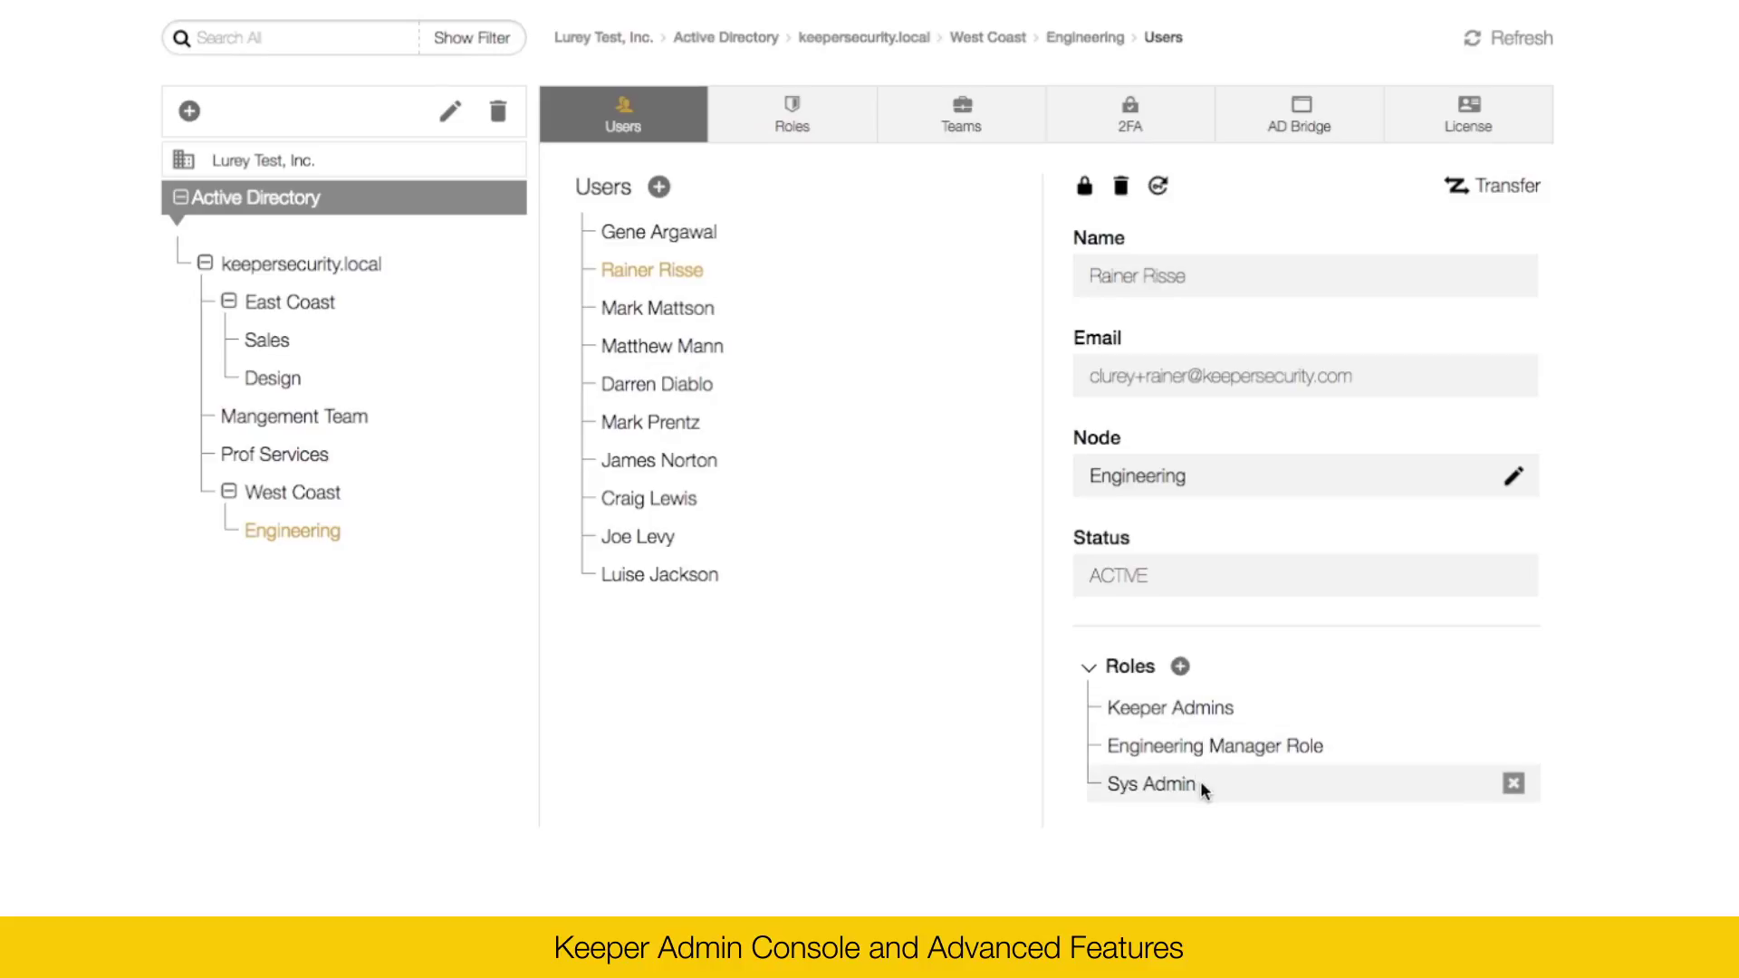
click(668, 315)
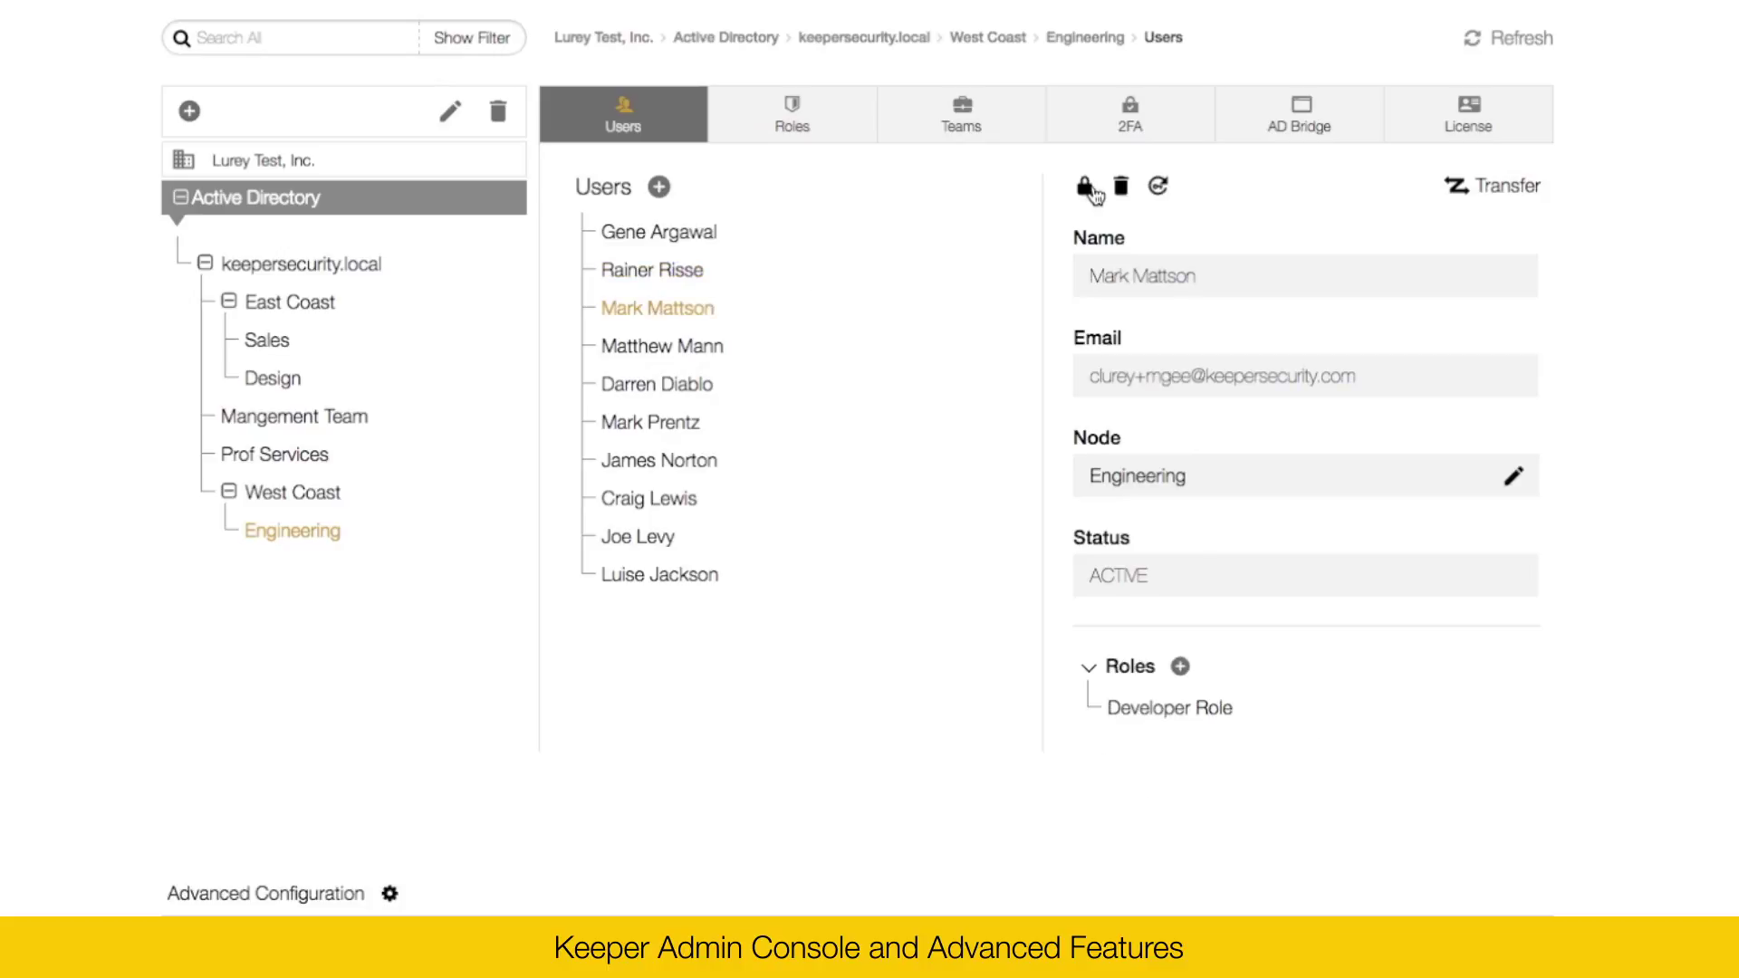
Step: Lock and then unlock the third user's account, and cancel an account transfer
click(1087, 190)
click(1084, 188)
click(1457, 190)
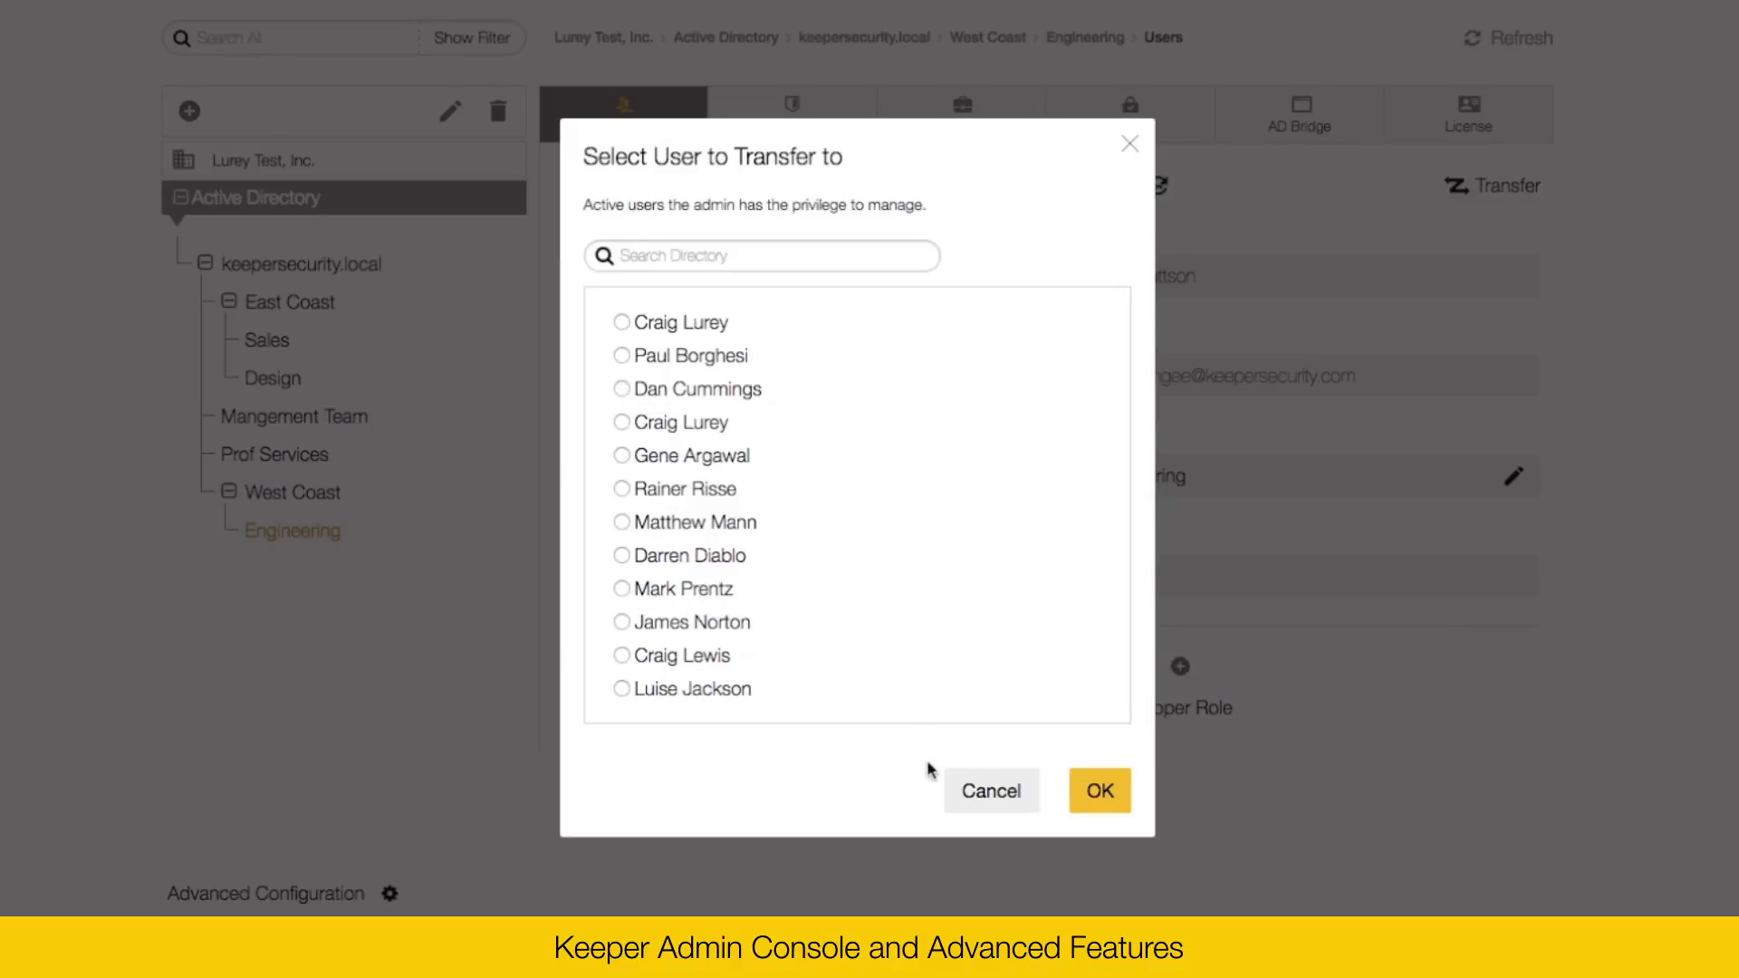
click(980, 794)
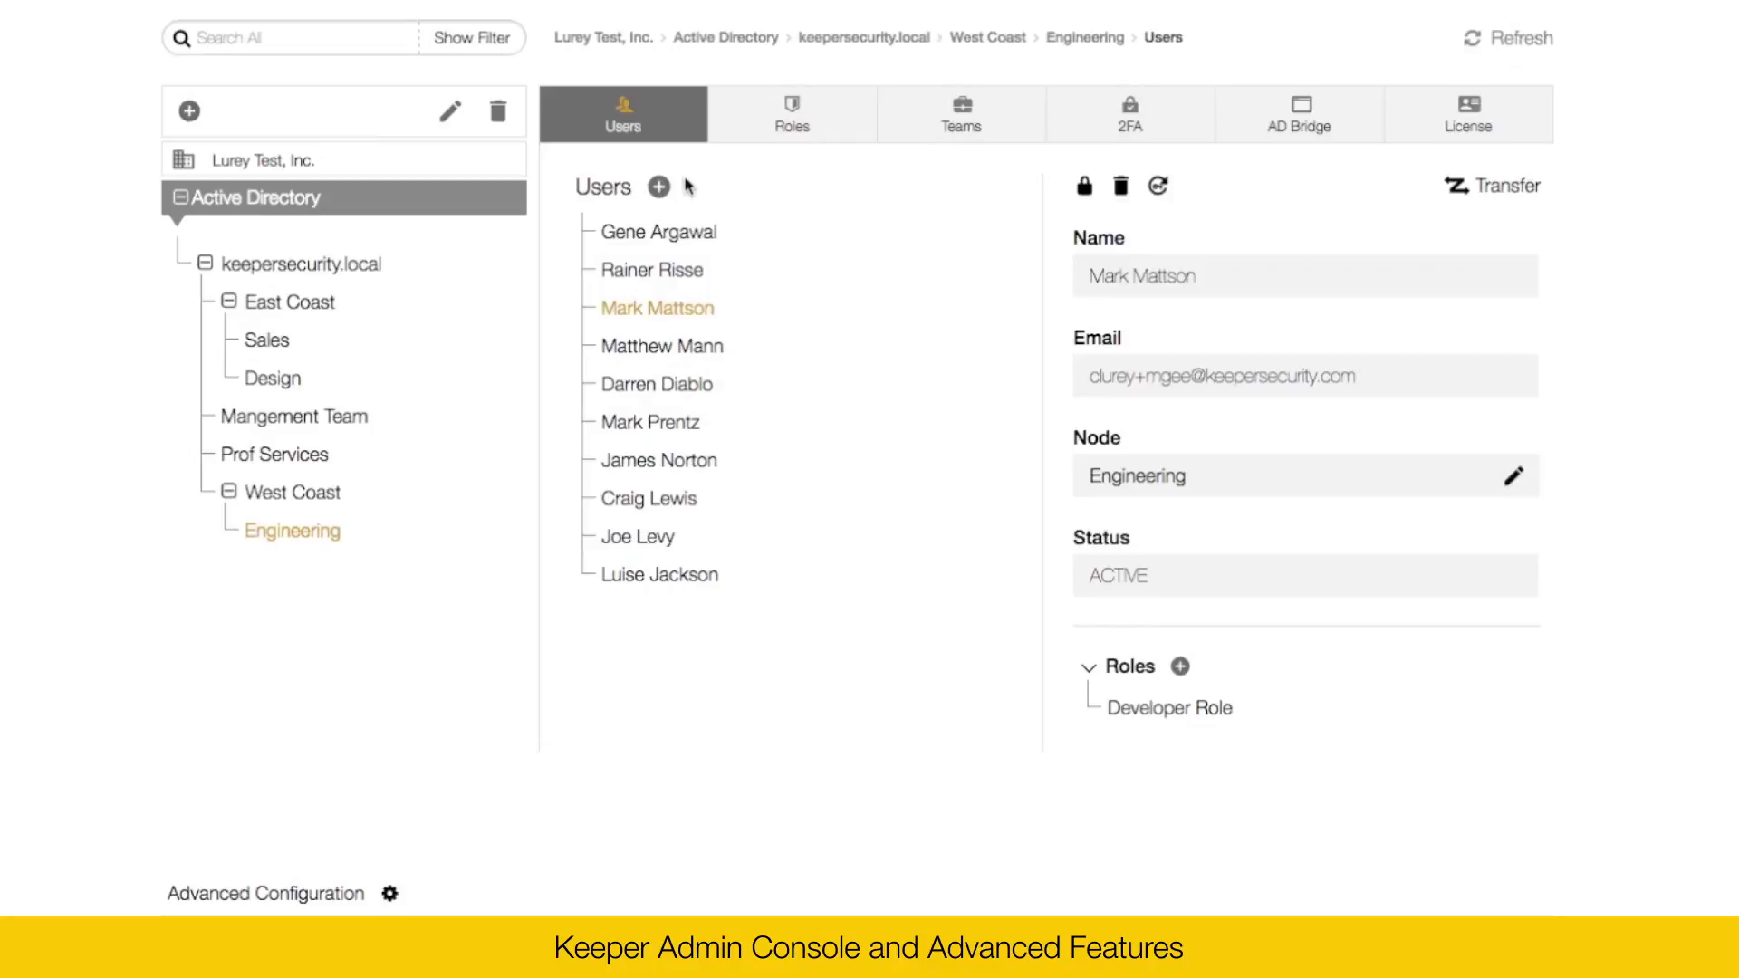
click(659, 189)
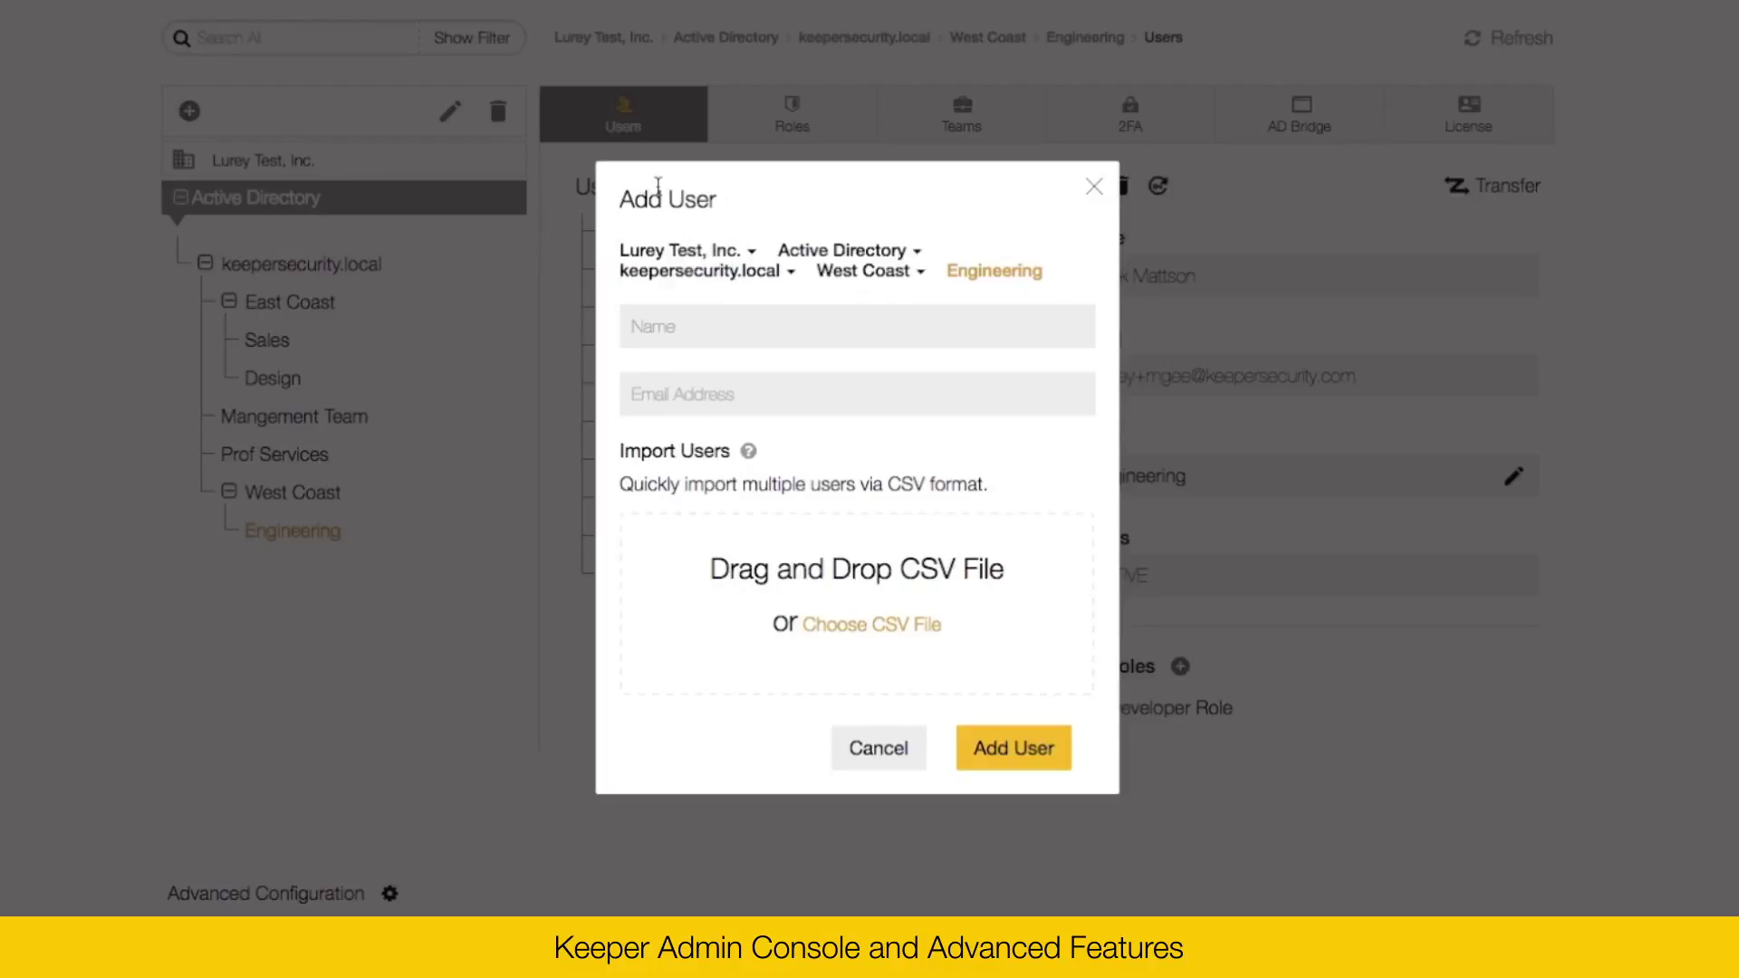
key(Tab)
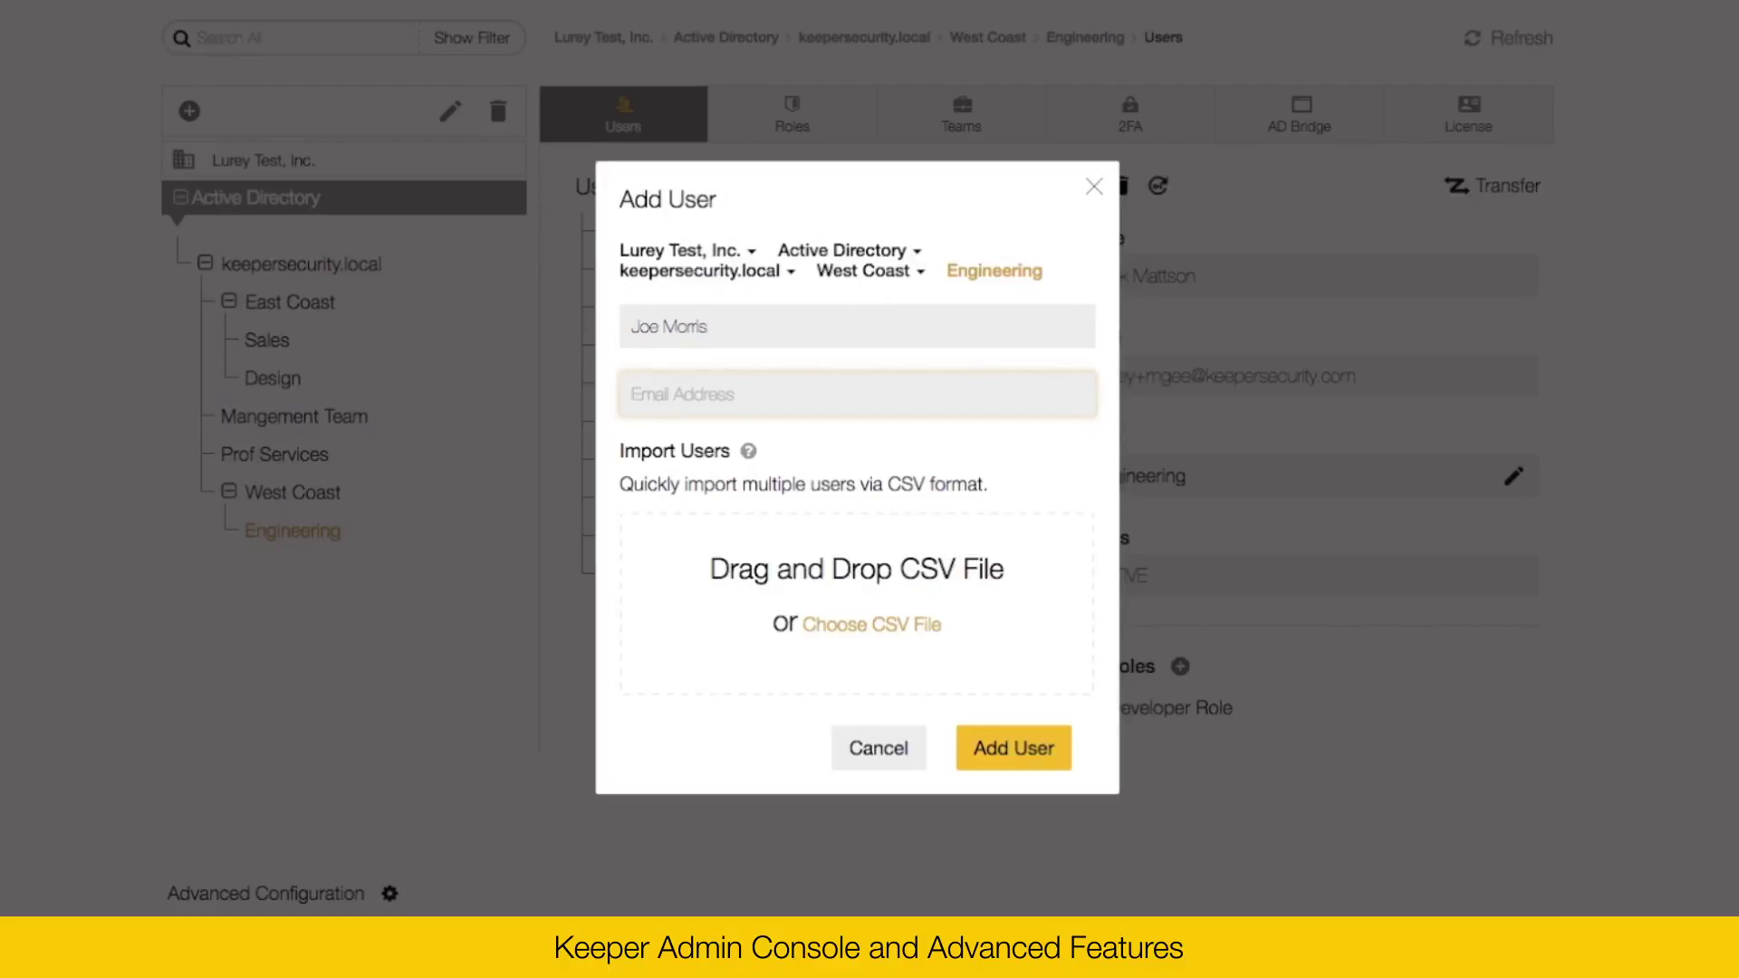
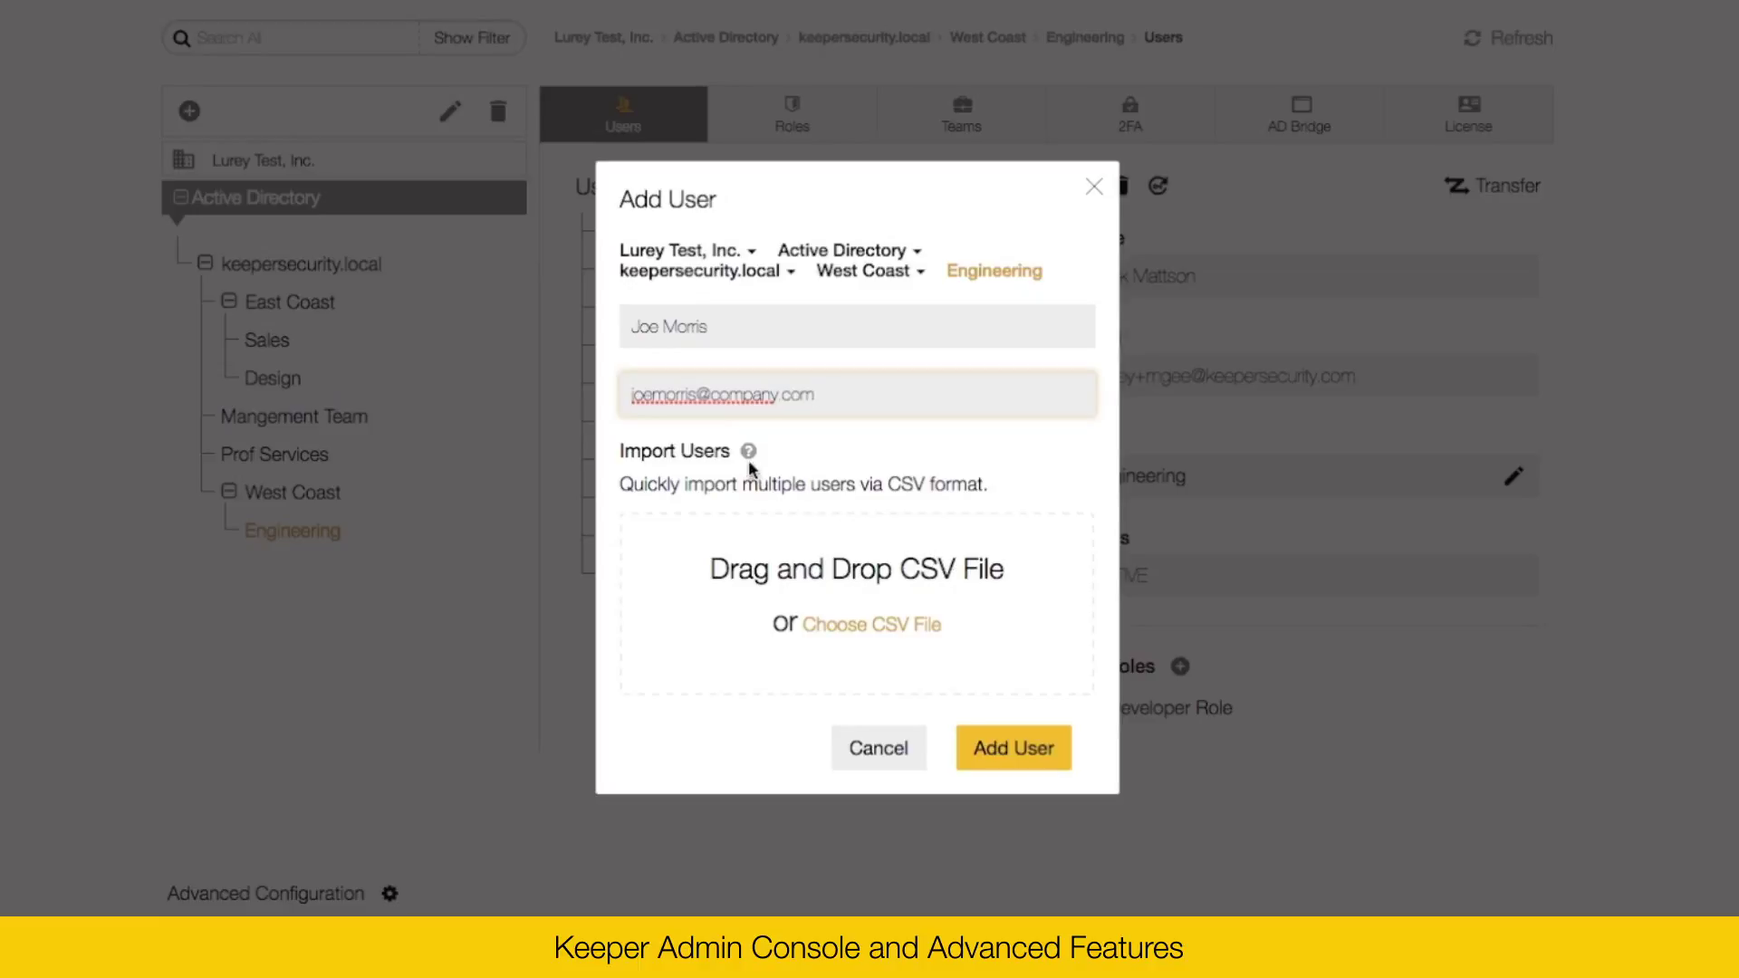
mouse_move(748, 453)
key(ctrl+a)
key(ctrl+v)
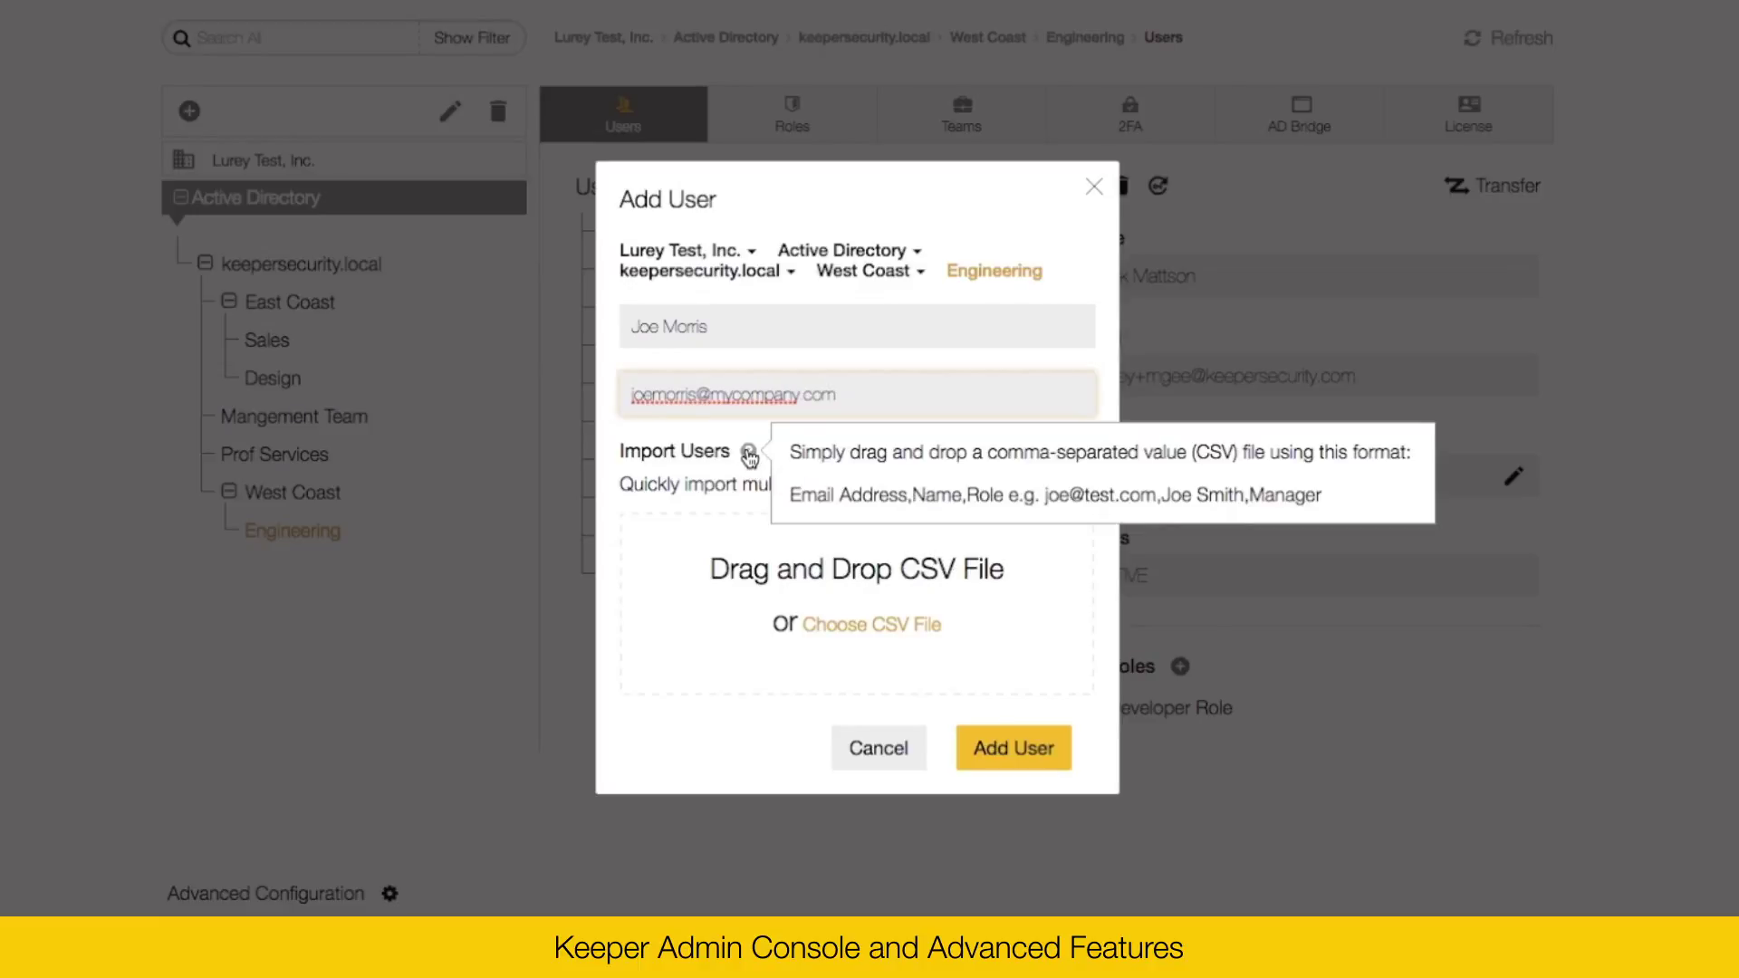
click(681, 116)
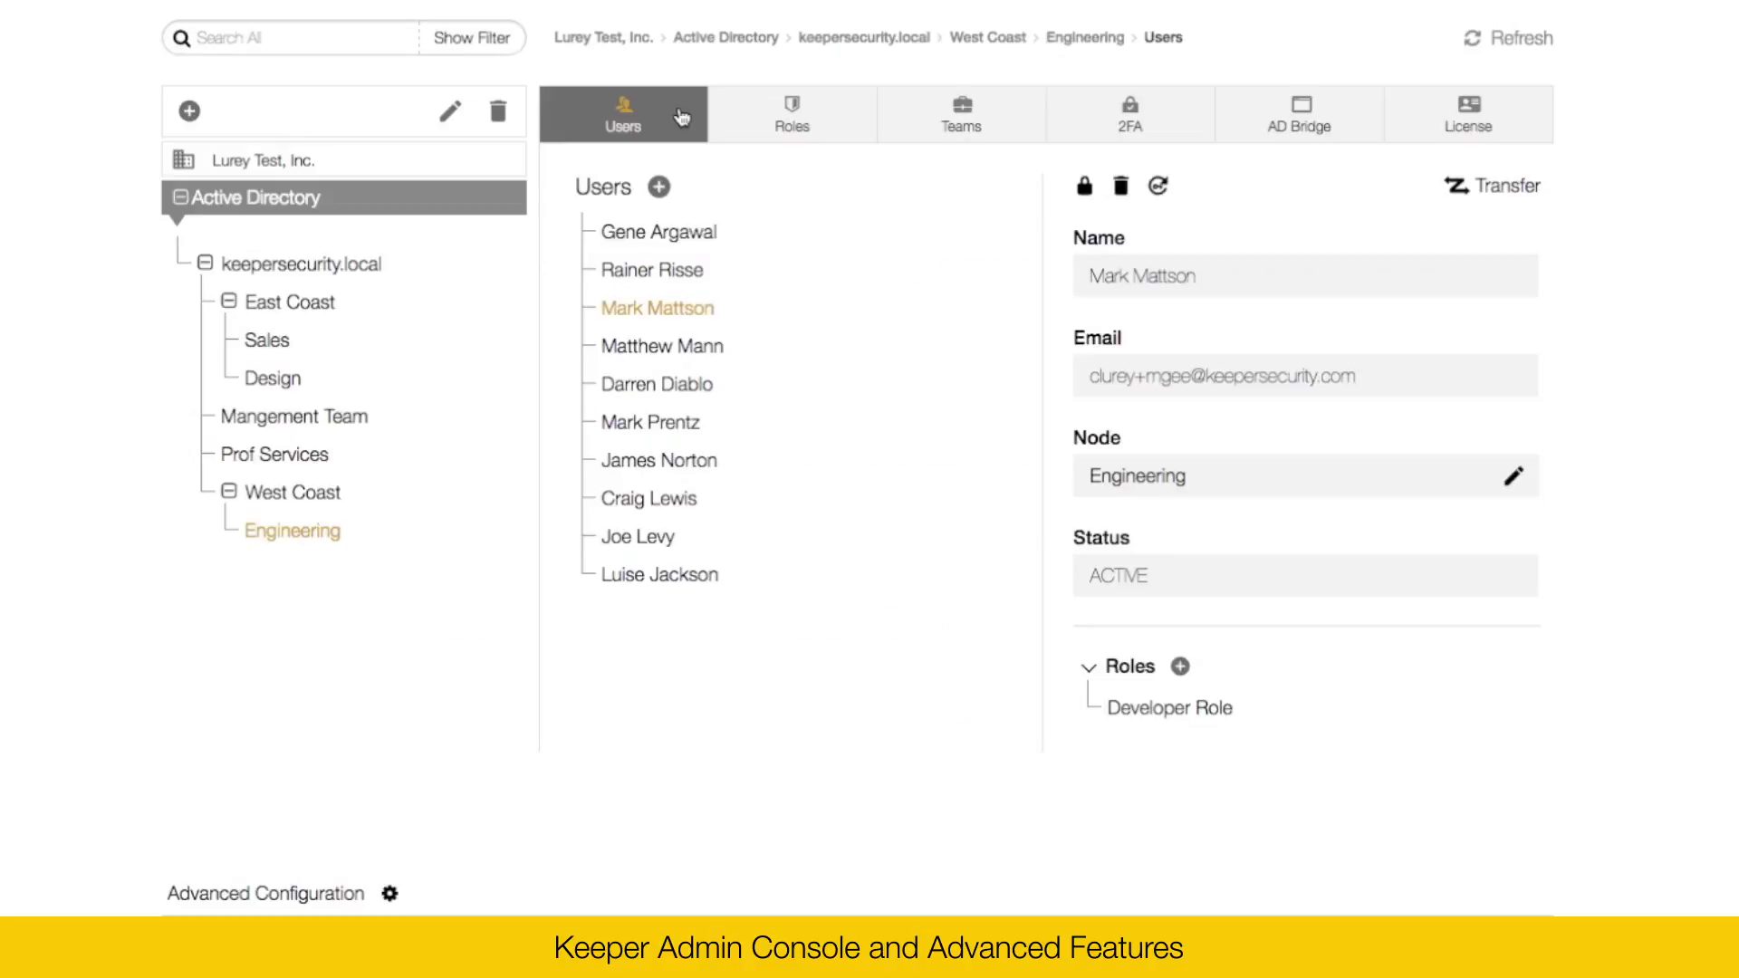
Step: Create a new role named Support on the Engineering node
click(842, 122)
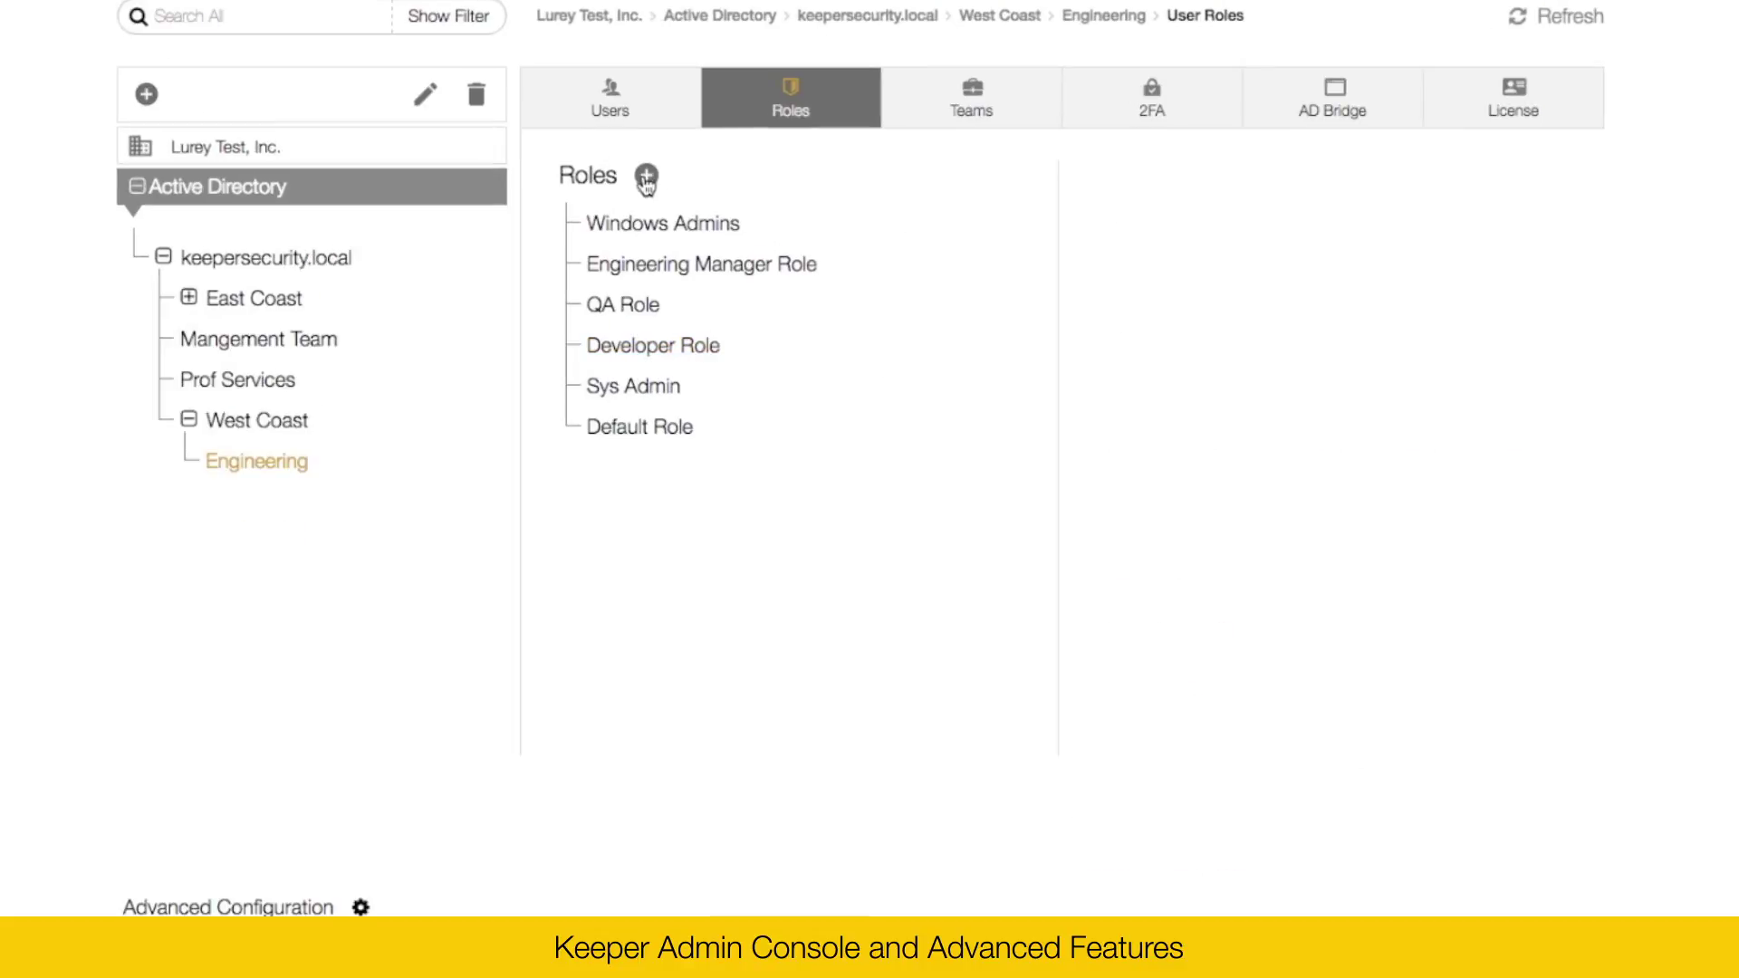
click(646, 175)
text(Support)
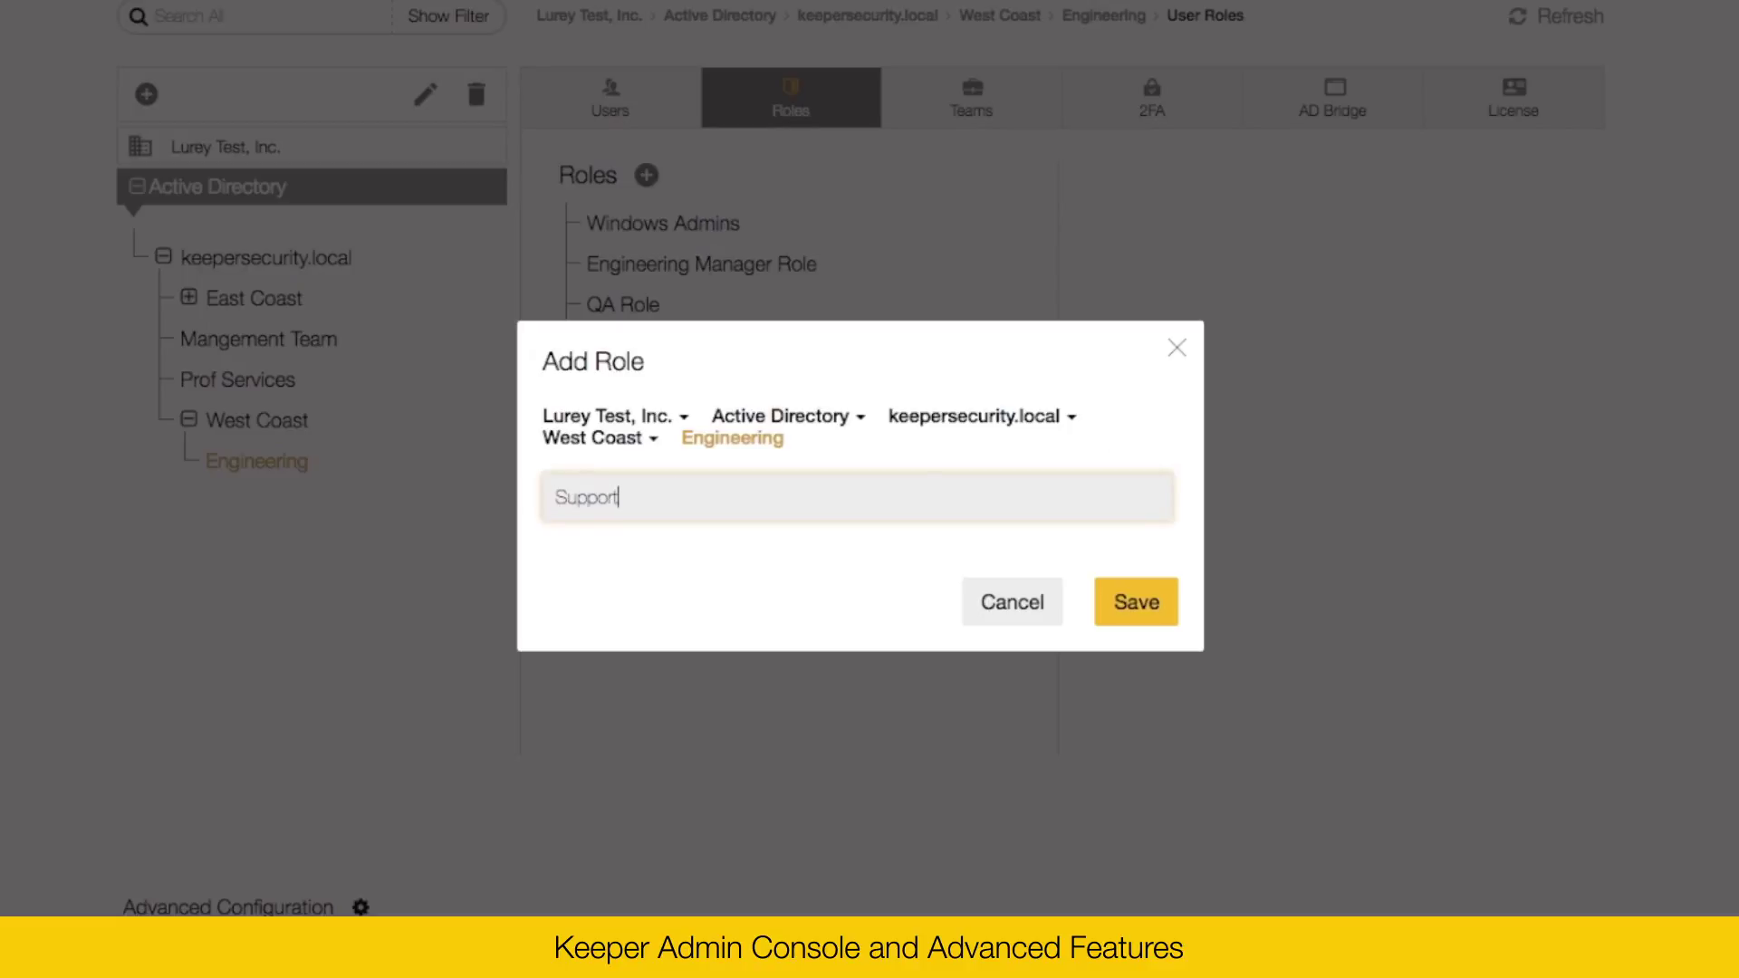
click(1150, 604)
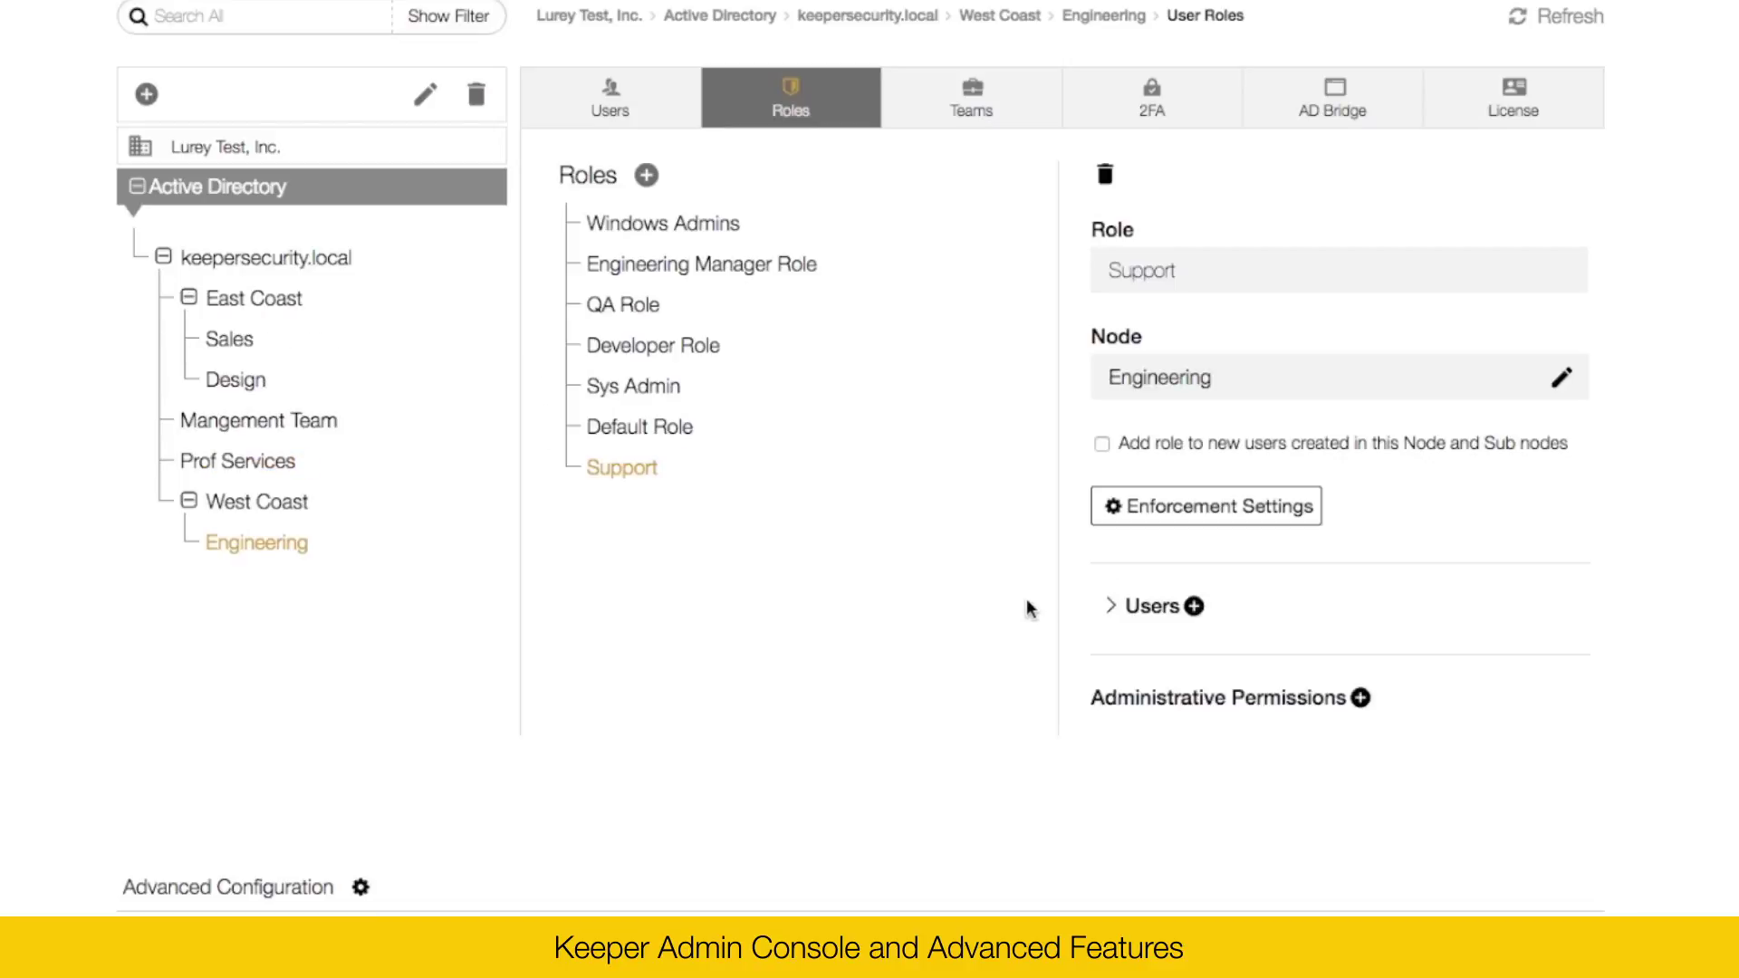
Step: Assign three Engineering users to the Support role
click(1194, 606)
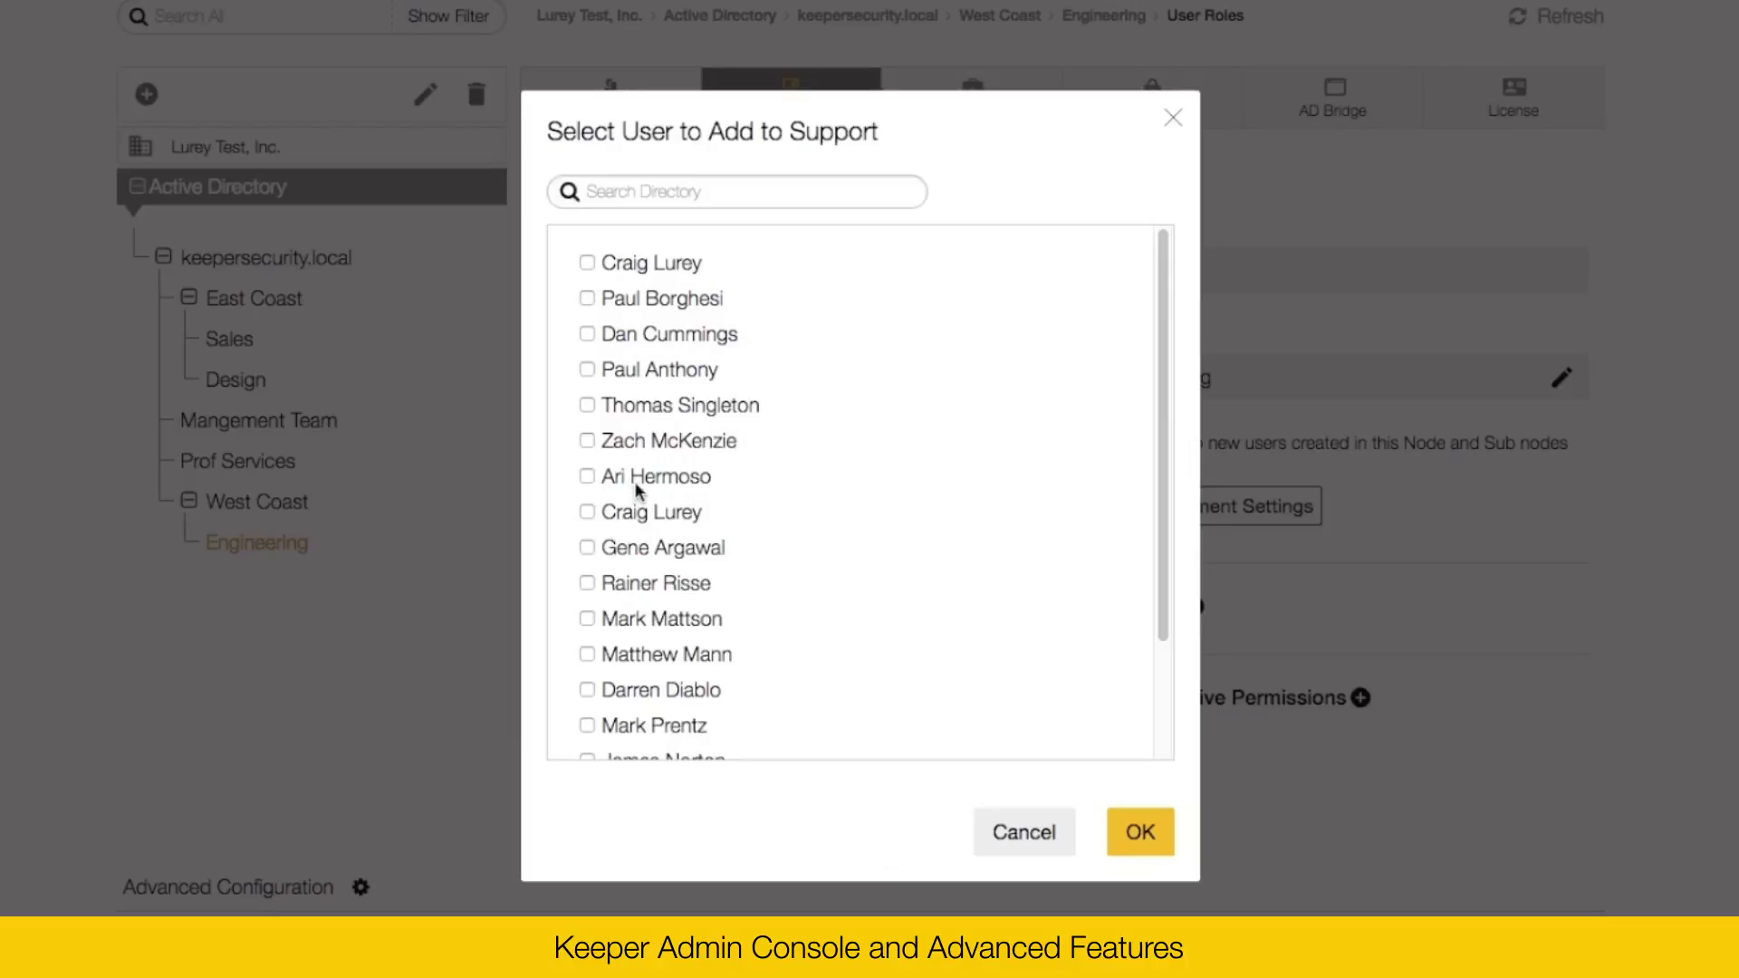
click(586, 548)
click(589, 582)
click(588, 620)
click(1128, 824)
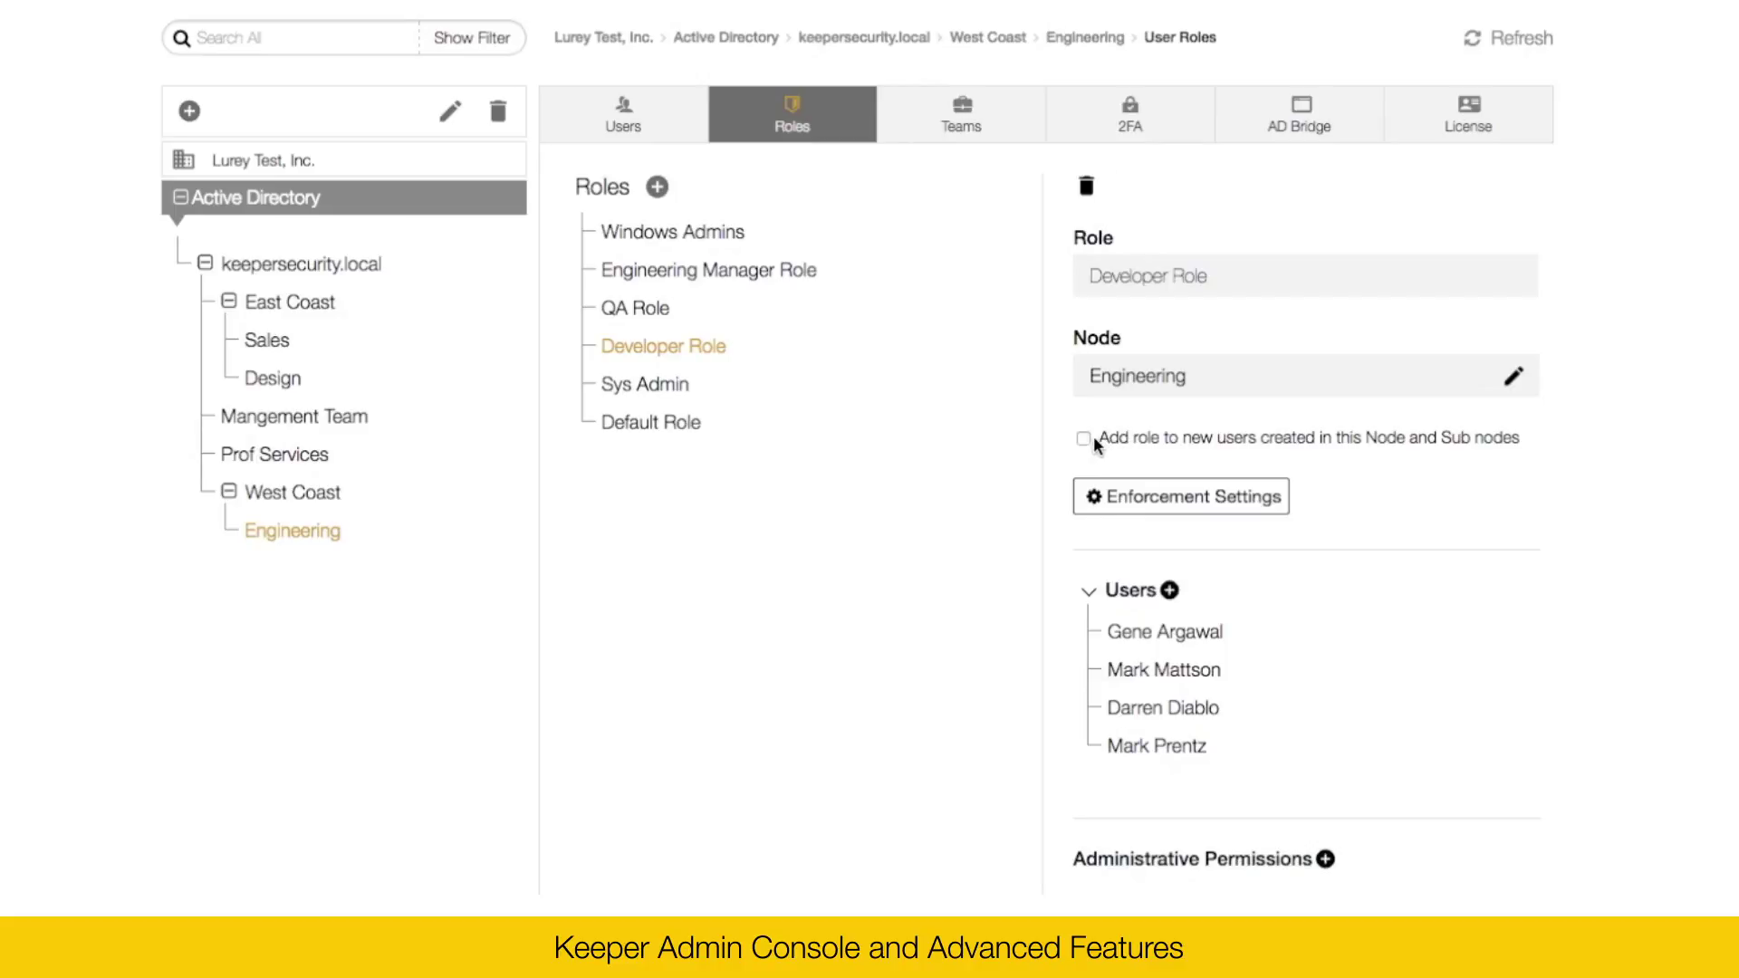
Step: Auto-assign the Developer Role to new users and enforce two-factor authentication and master password expiration
click(1083, 438)
click(1160, 501)
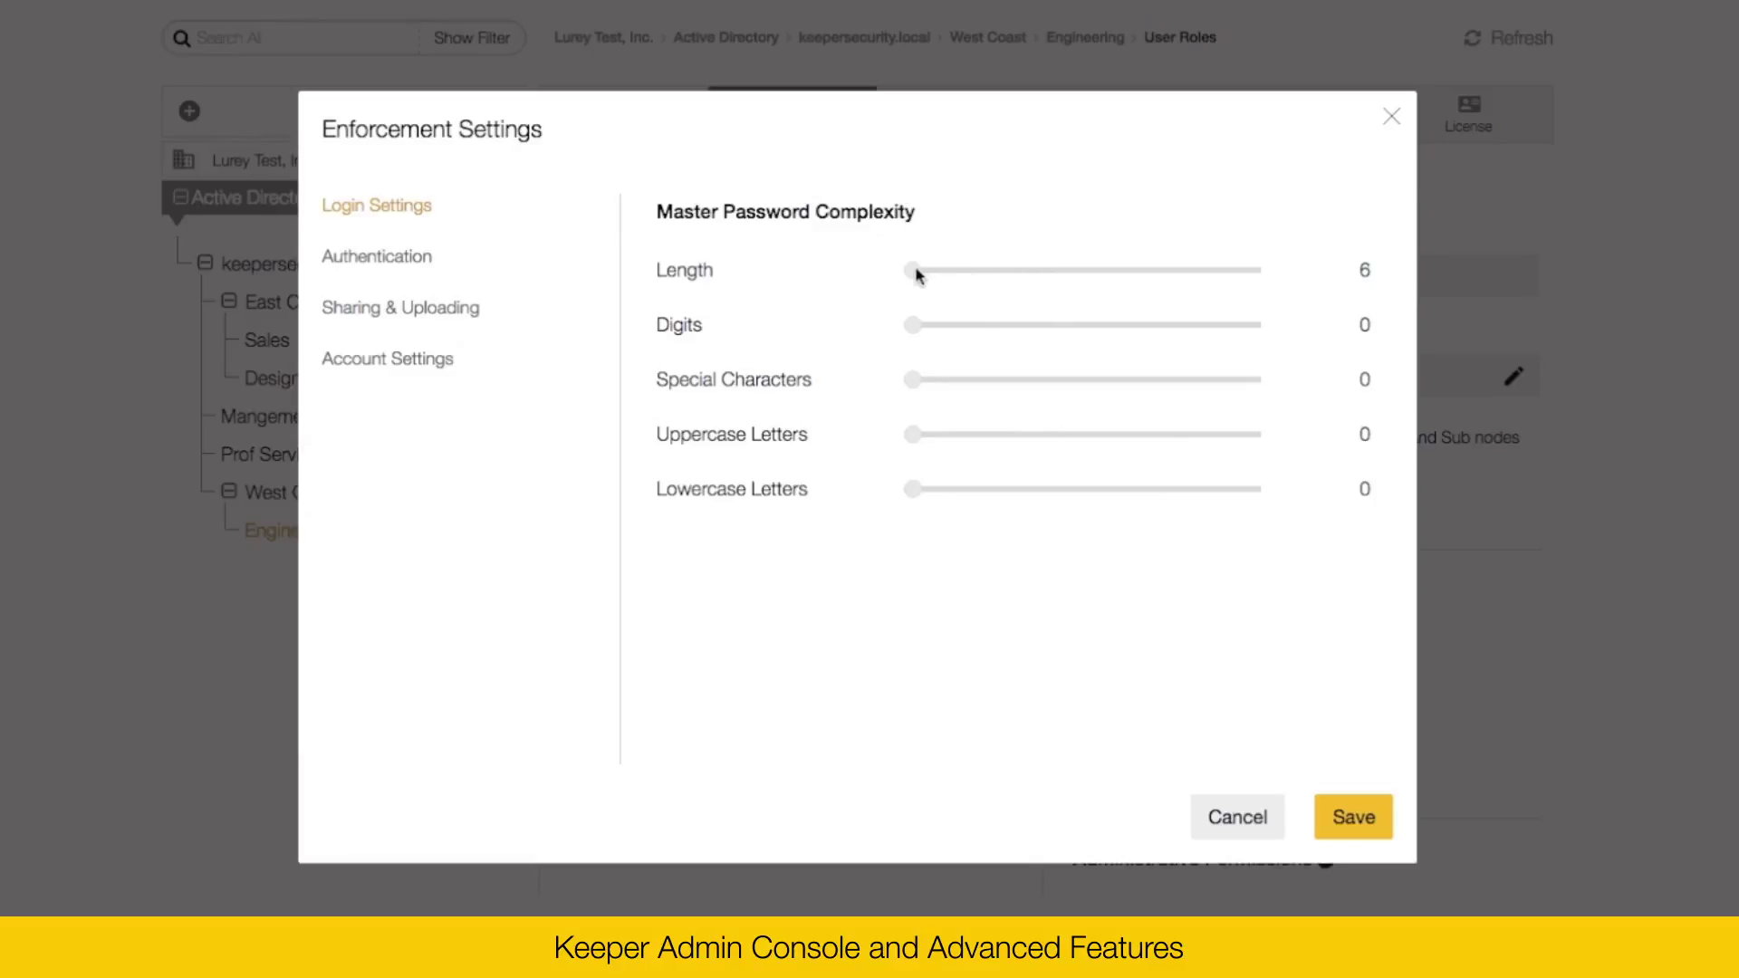
click(380, 260)
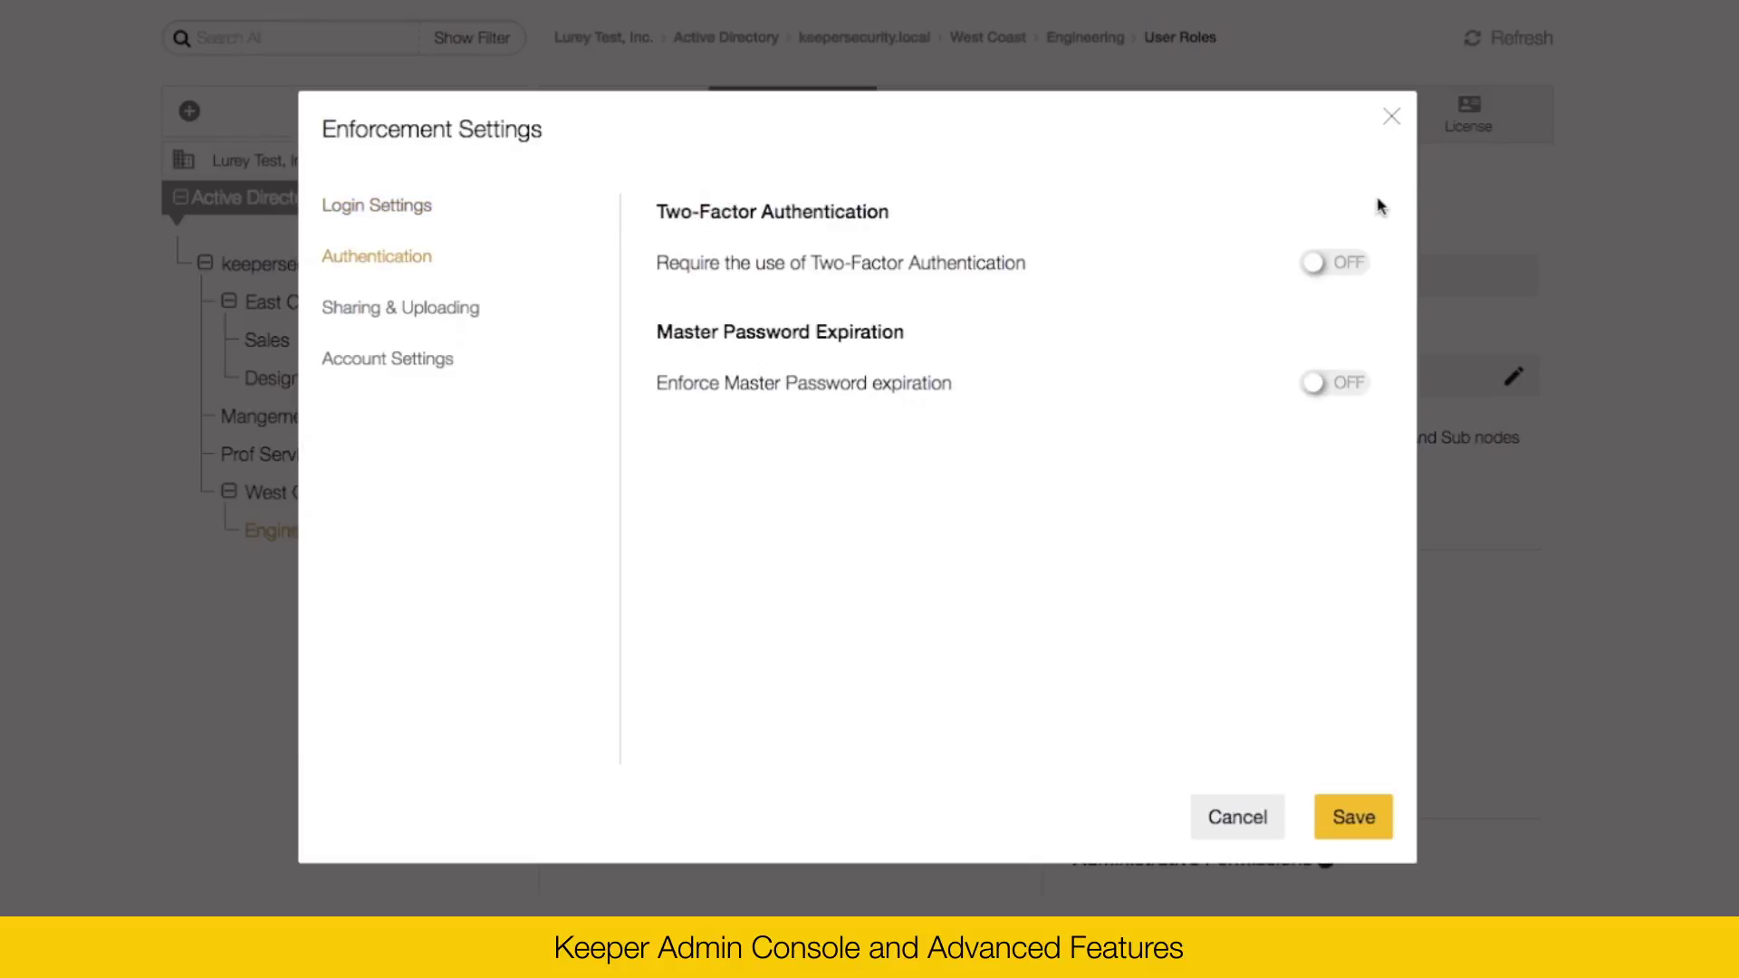
click(1334, 272)
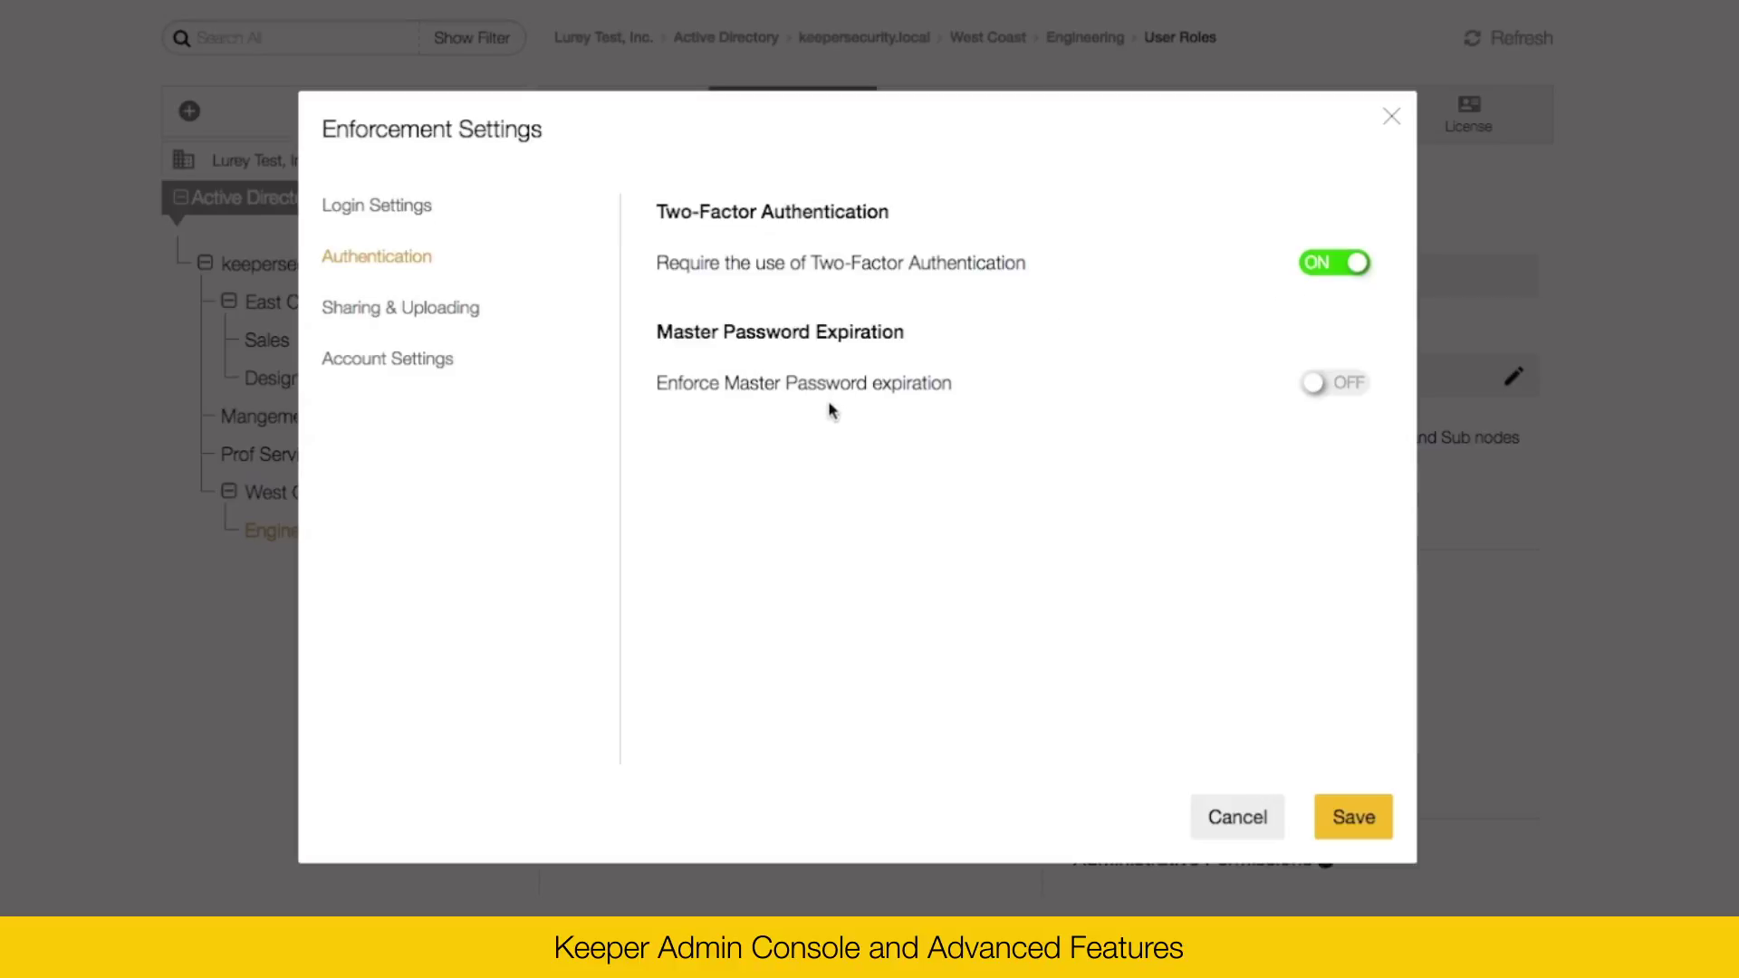
click(1320, 392)
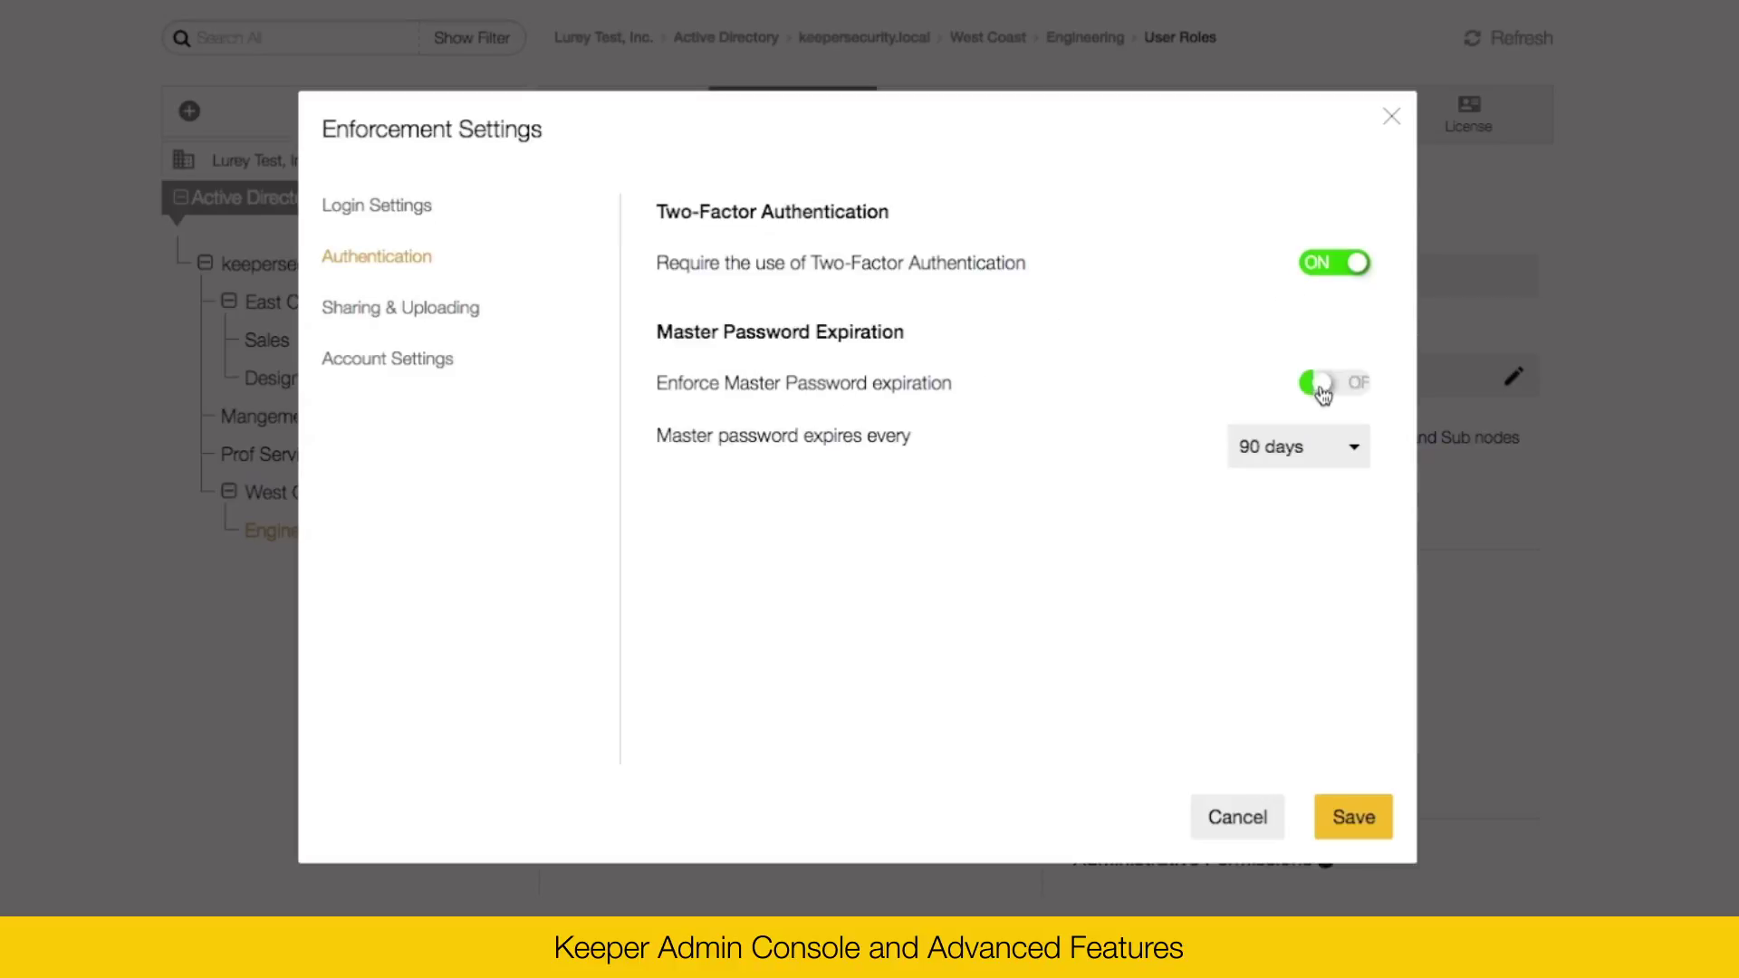
Step: View the Developer Role's Sharing & Uploading restrictions, then its Account Settings policies
click(473, 312)
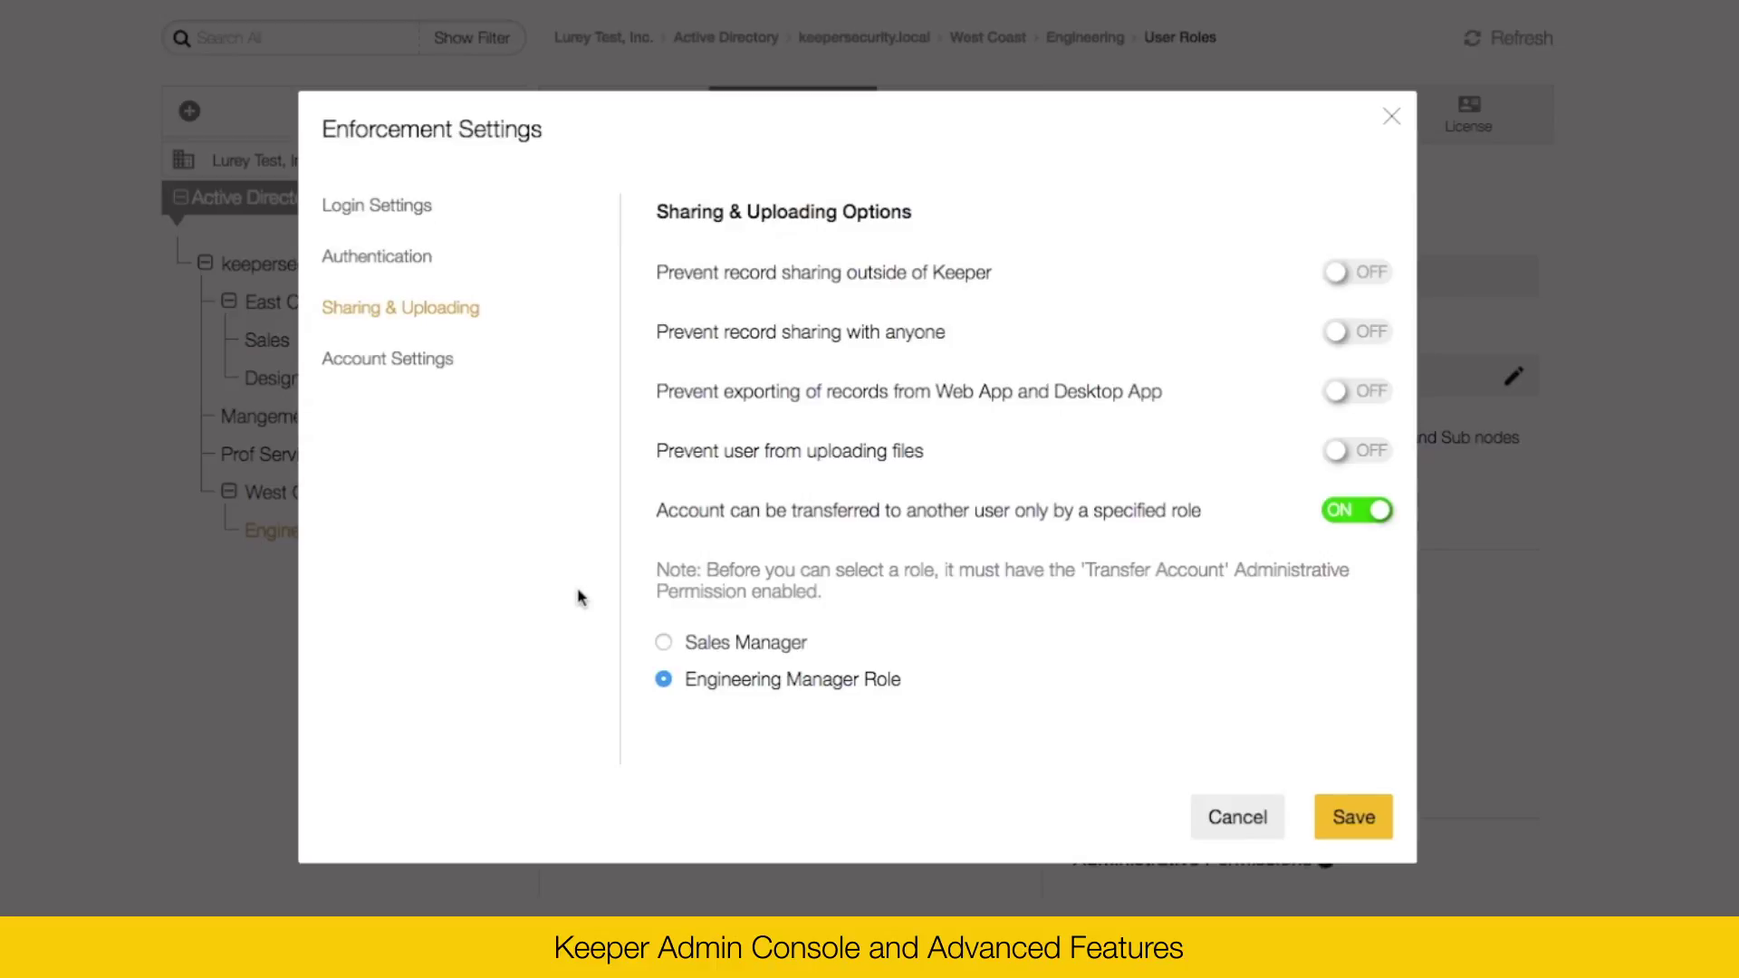
click(400, 361)
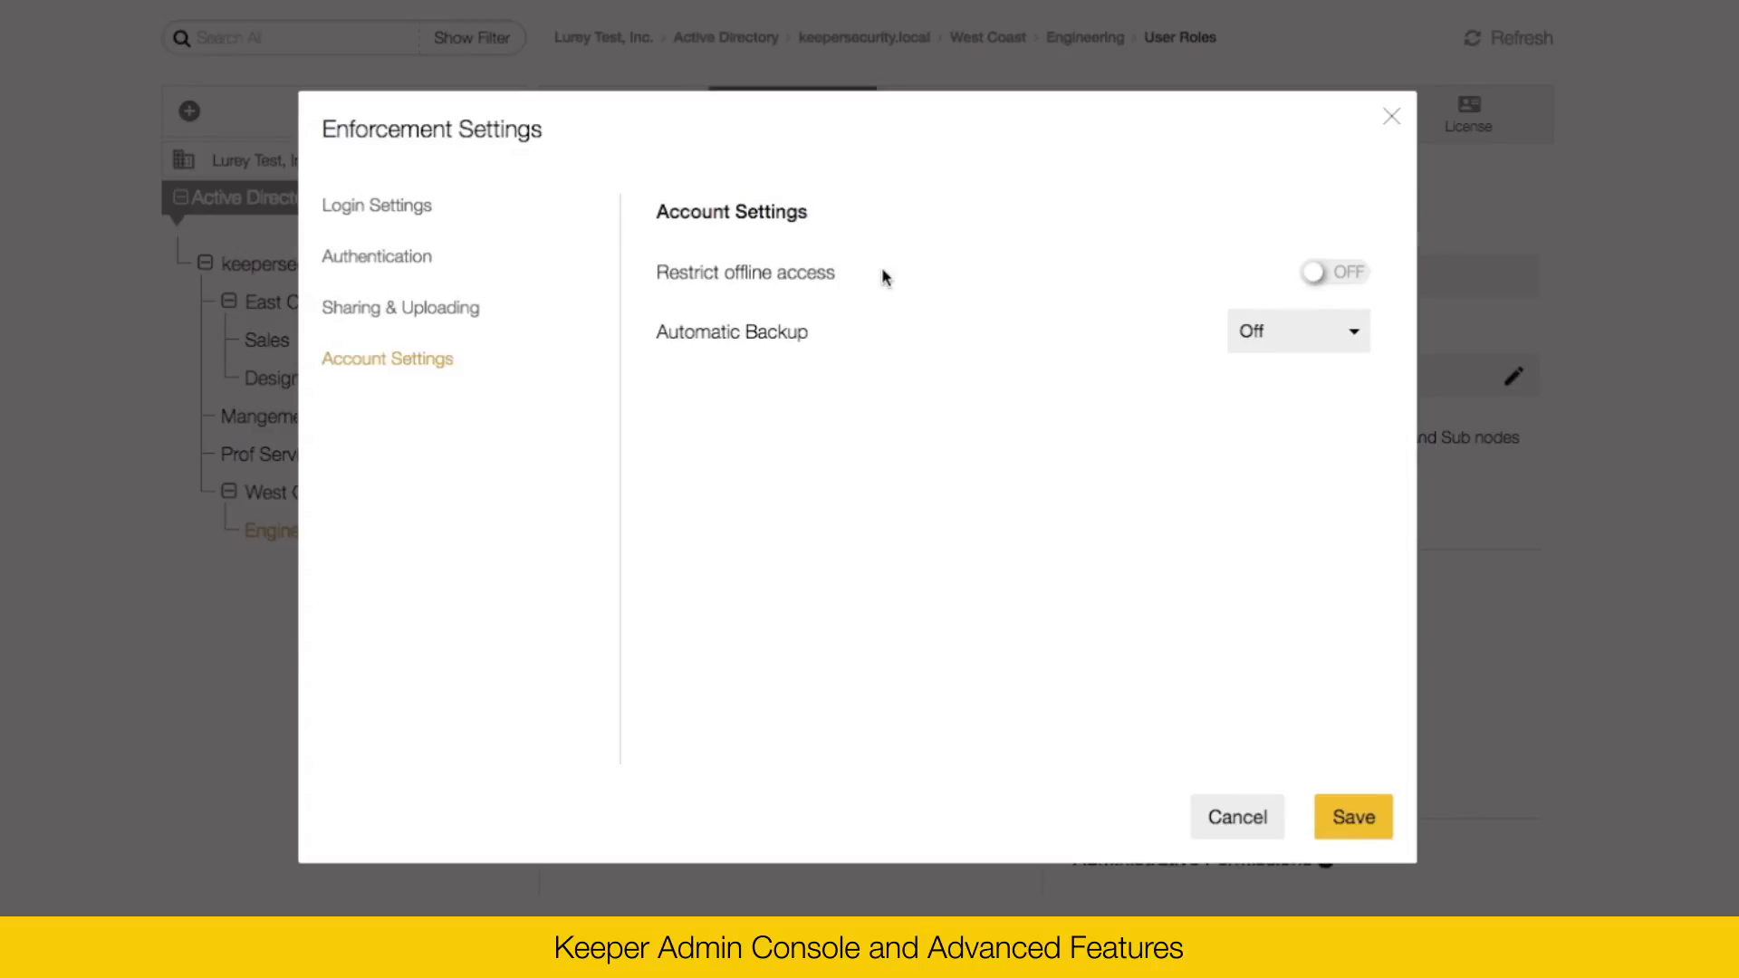
Step: Choose 20 days for the Developer Role's Automatic Backup and save the enforcement settings
click(1263, 334)
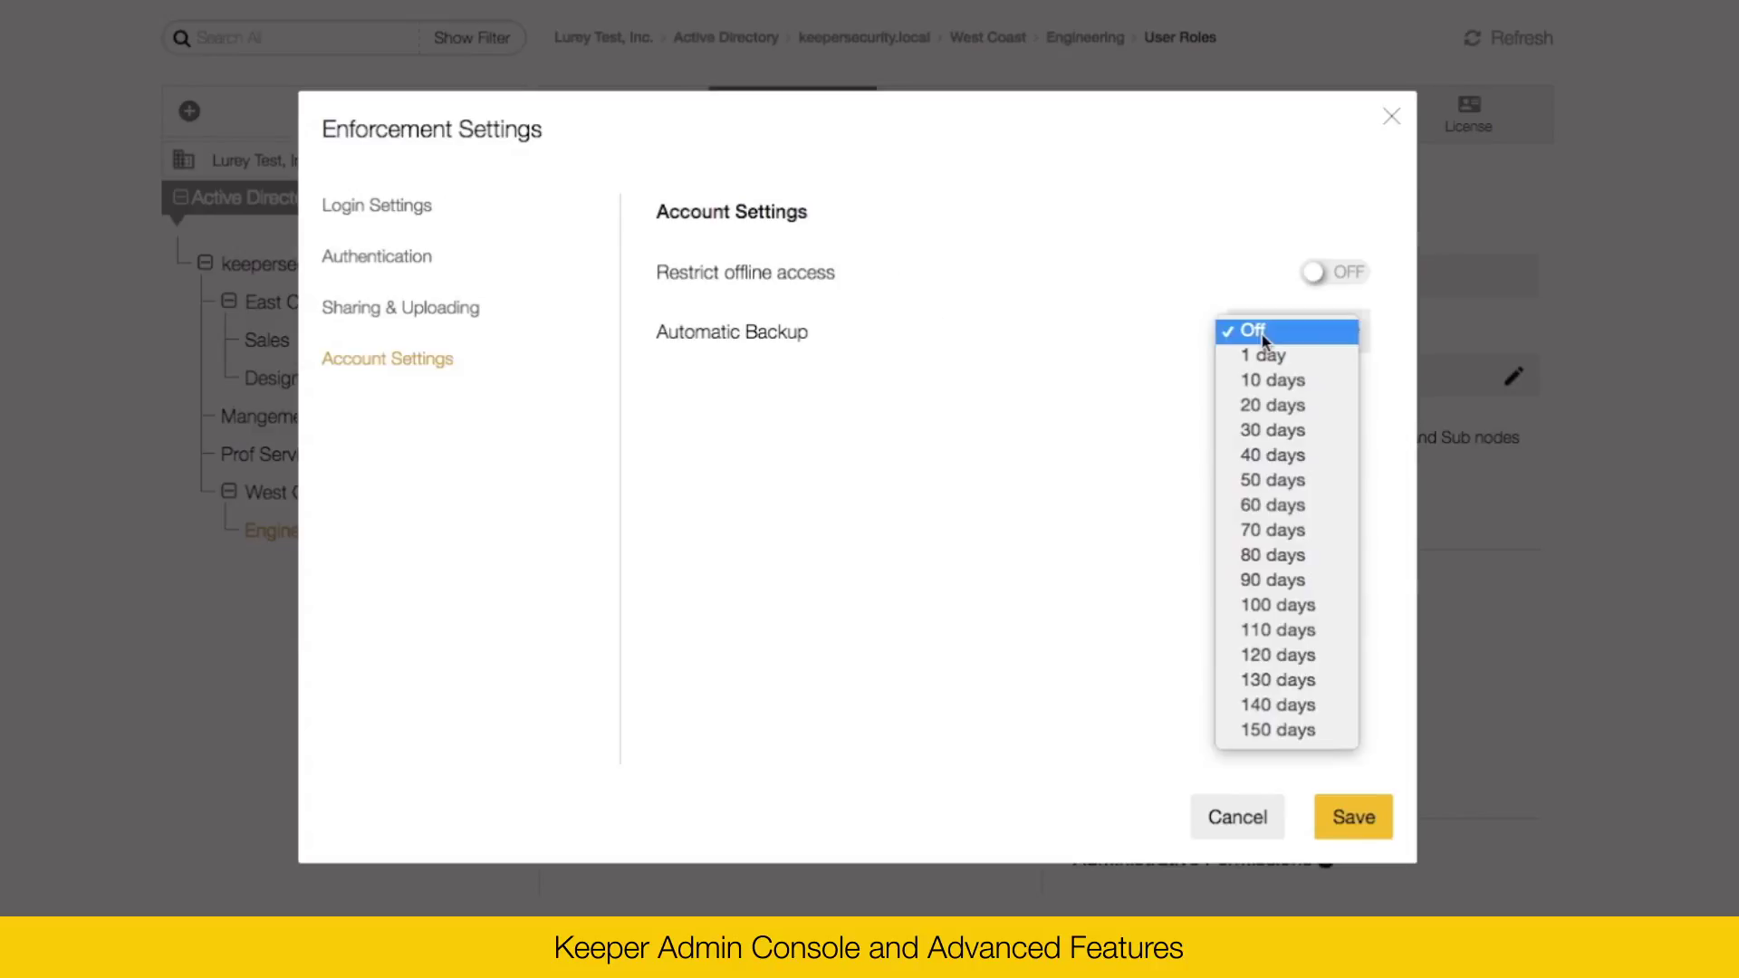
click(1256, 407)
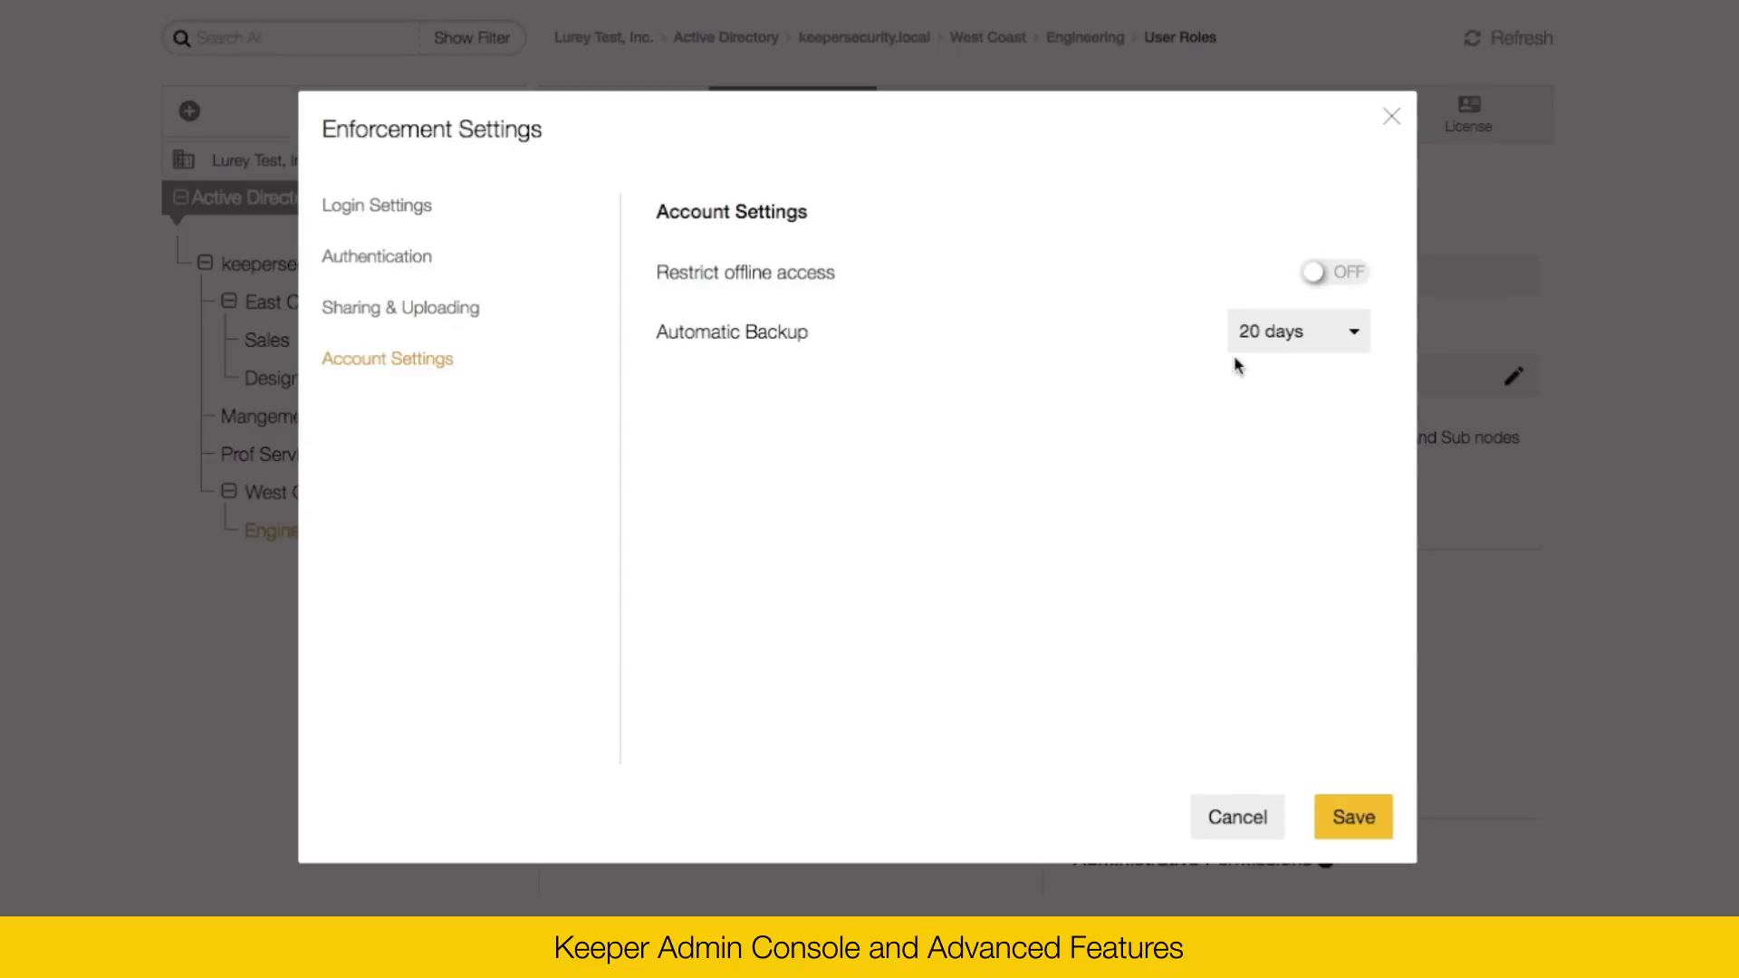
click(1350, 817)
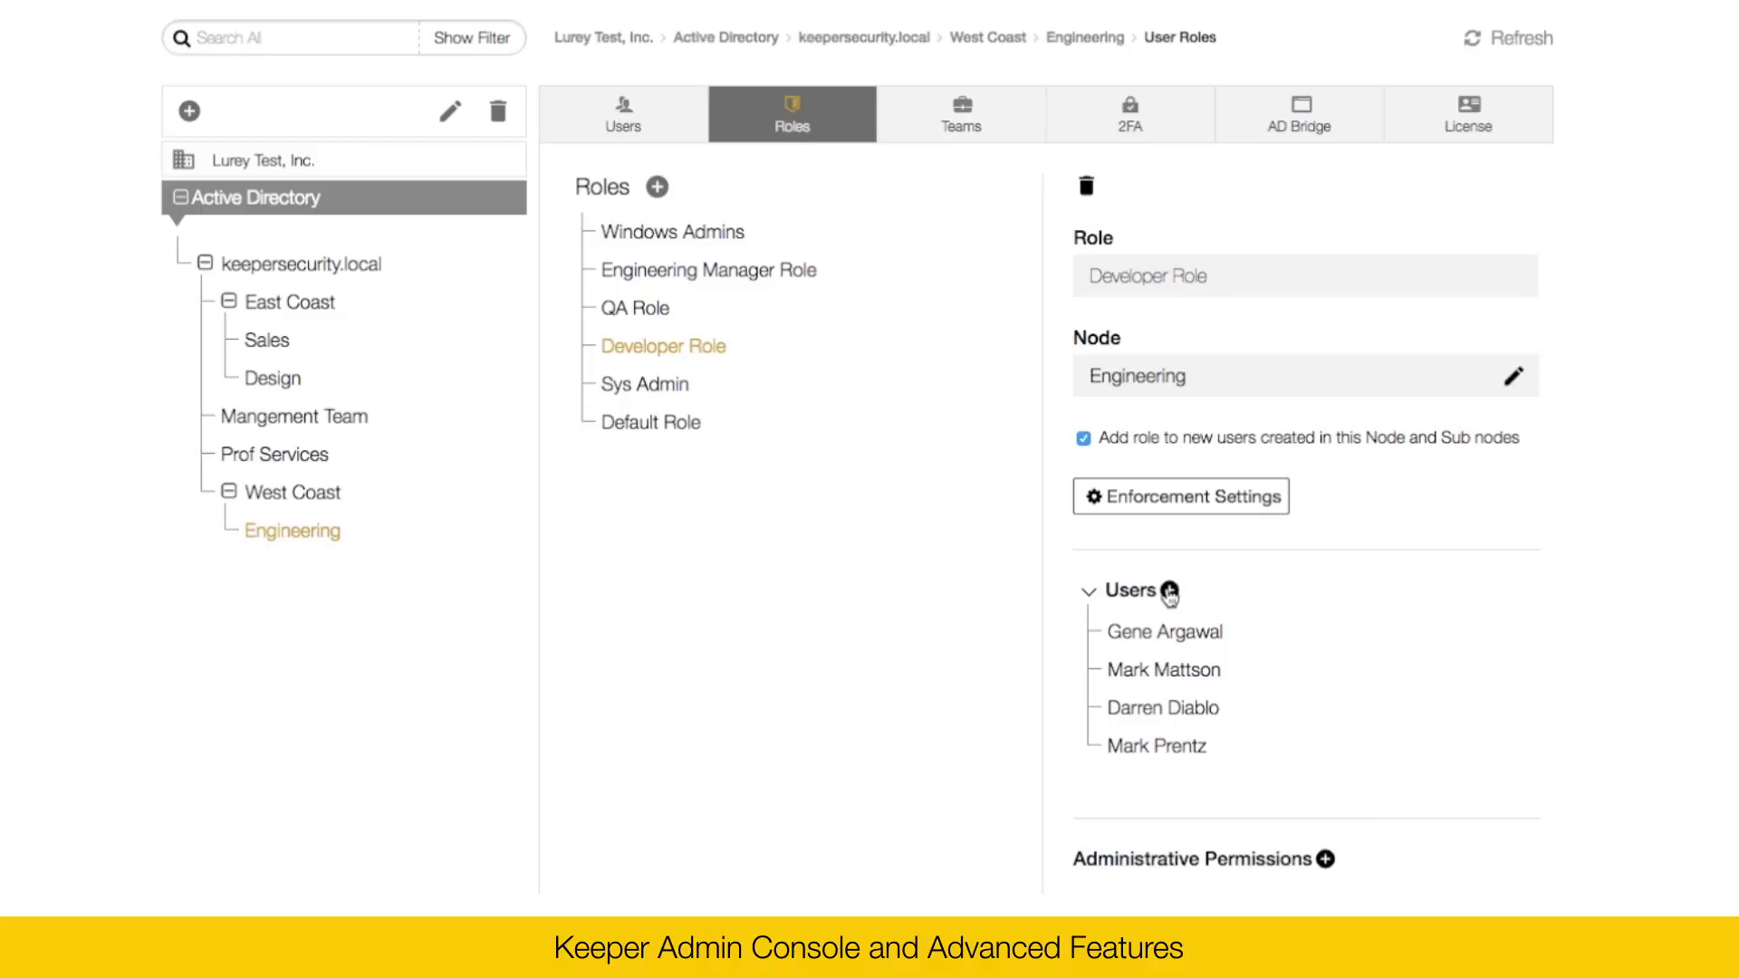
Step: Add one more Engineering user to the Developer Role, bringing it to five members
click(1170, 591)
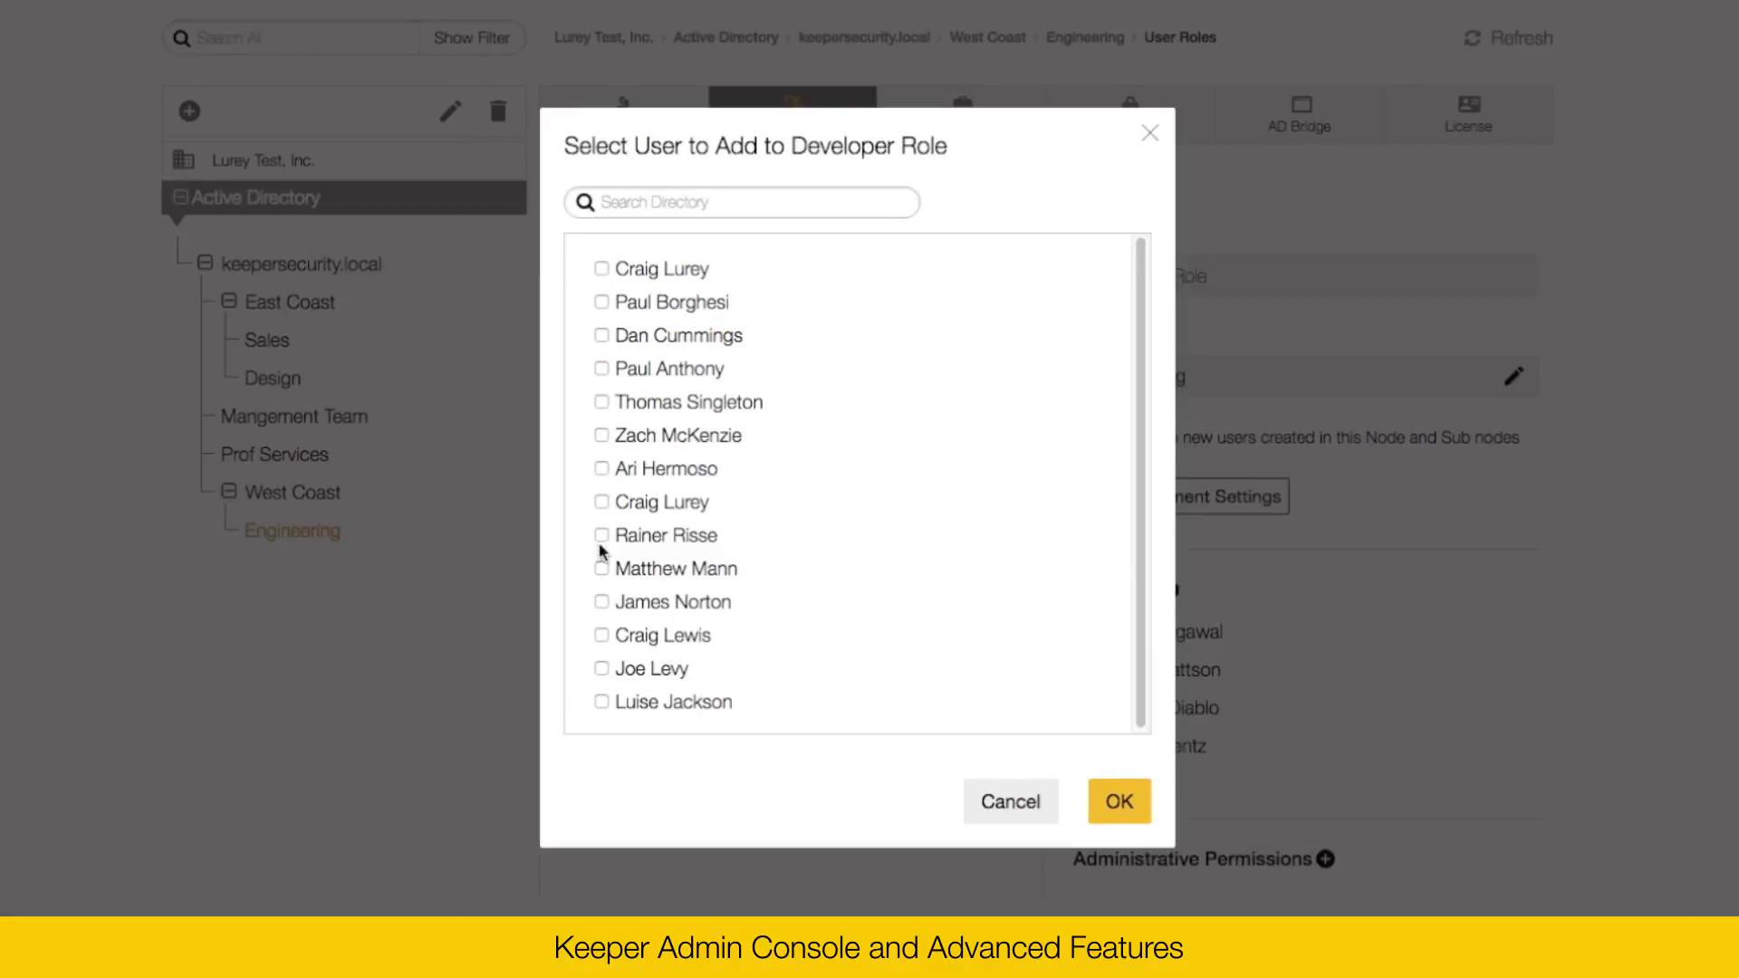
click(602, 568)
click(1116, 801)
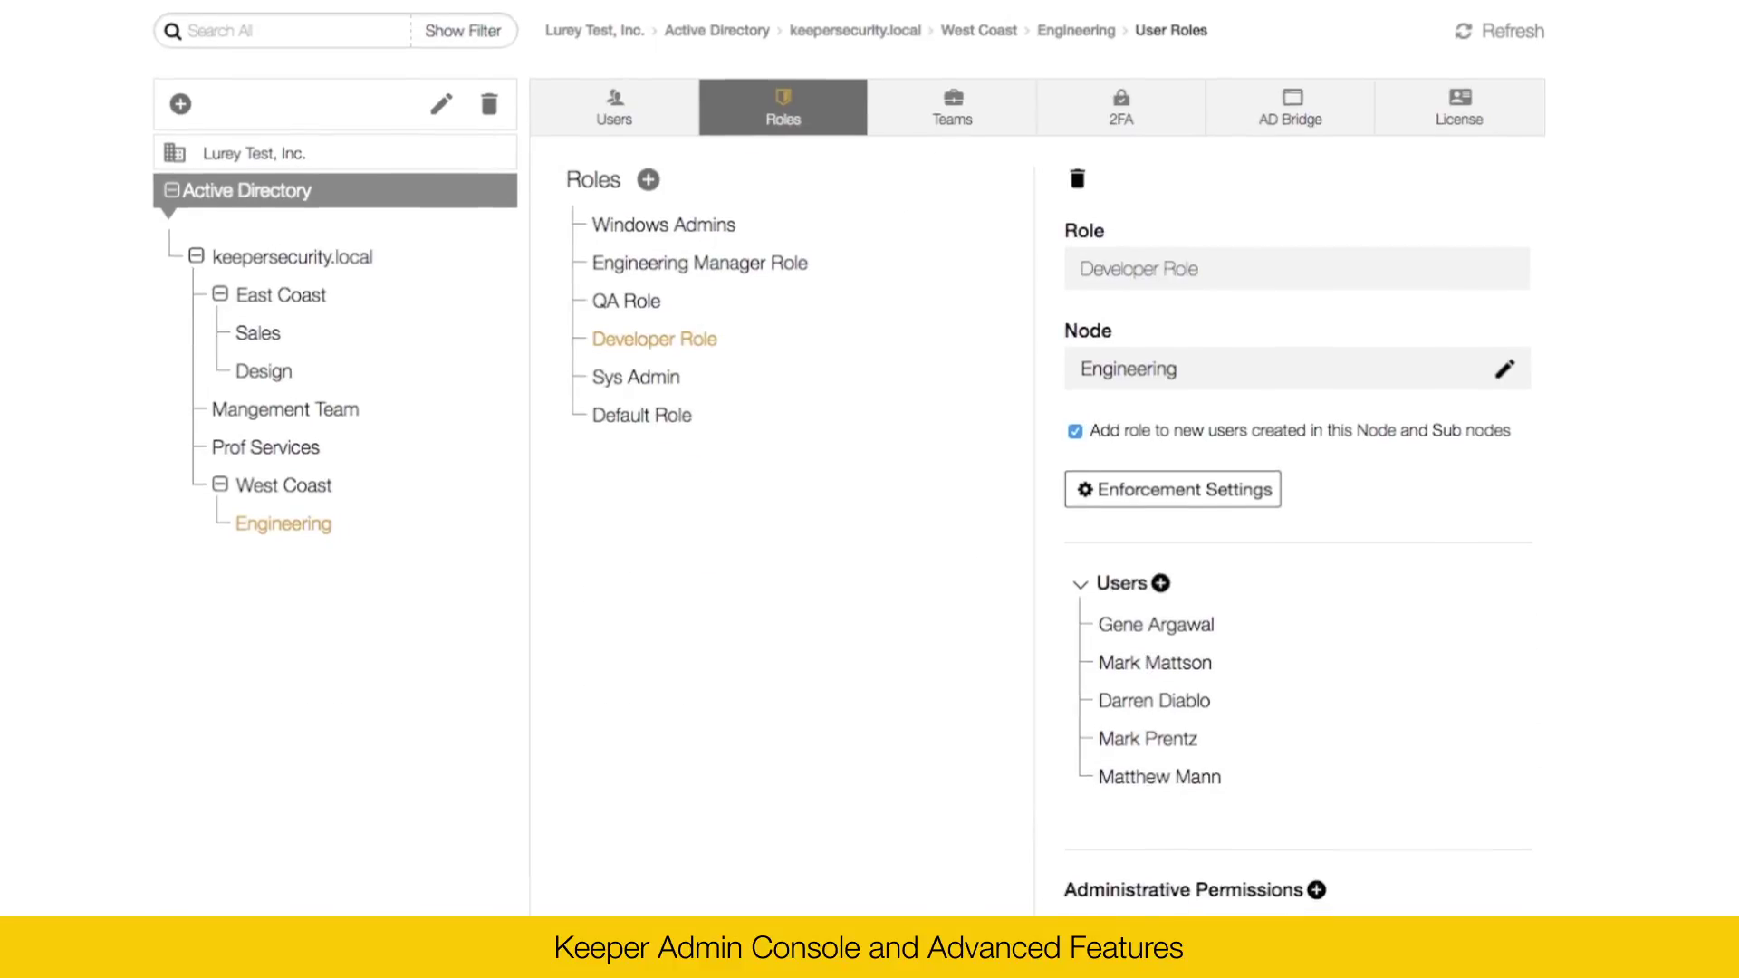
scroll(1013, 831, down, 2)
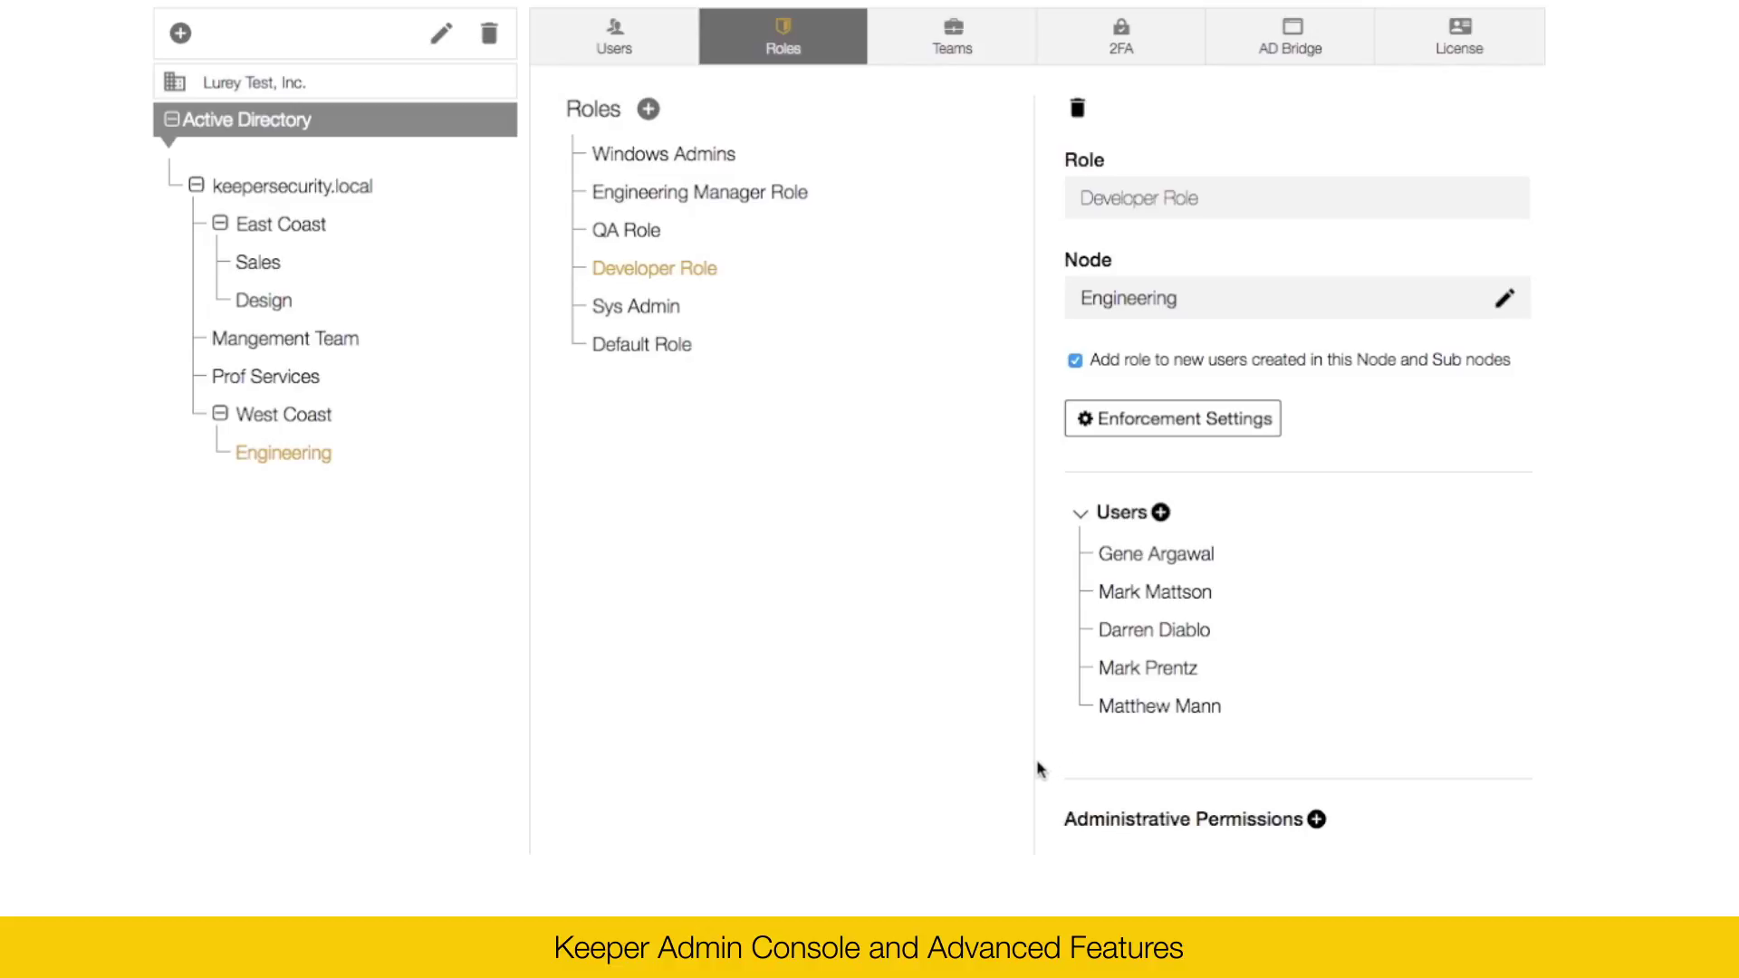
Step: Grant the Engineering Manager Role all nine permissions on the Engineering node, cascading to sub-nodes
click(734, 196)
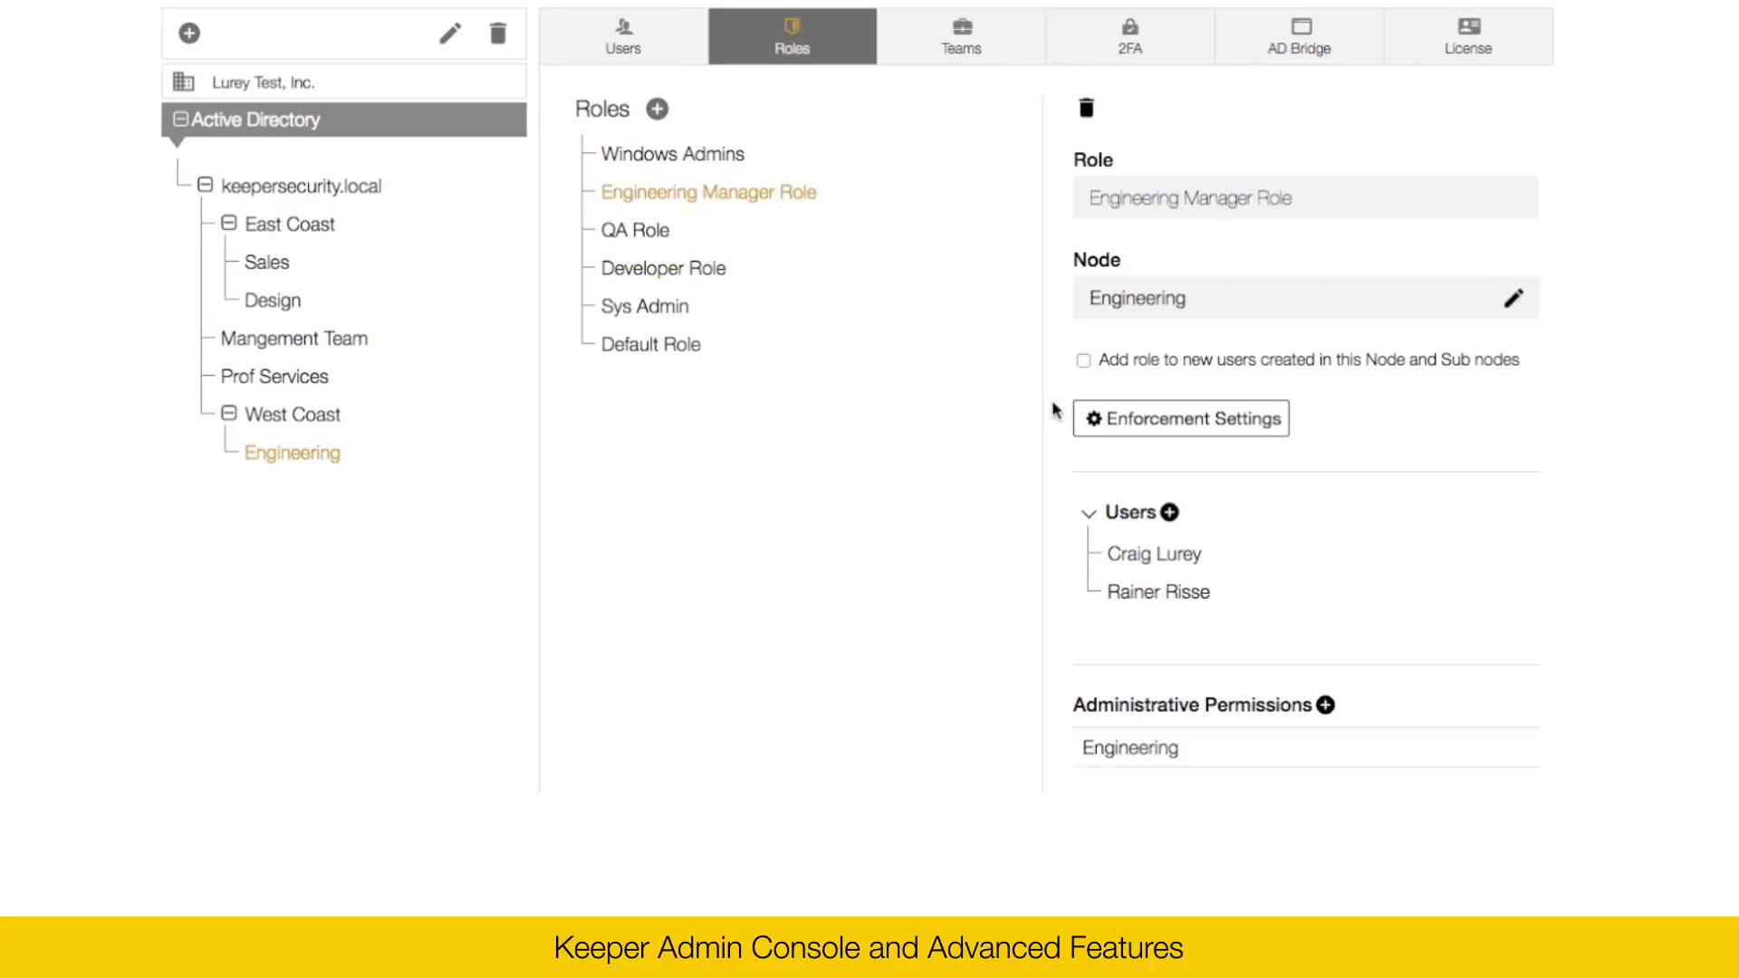
mouse_move(1168, 767)
click(1473, 749)
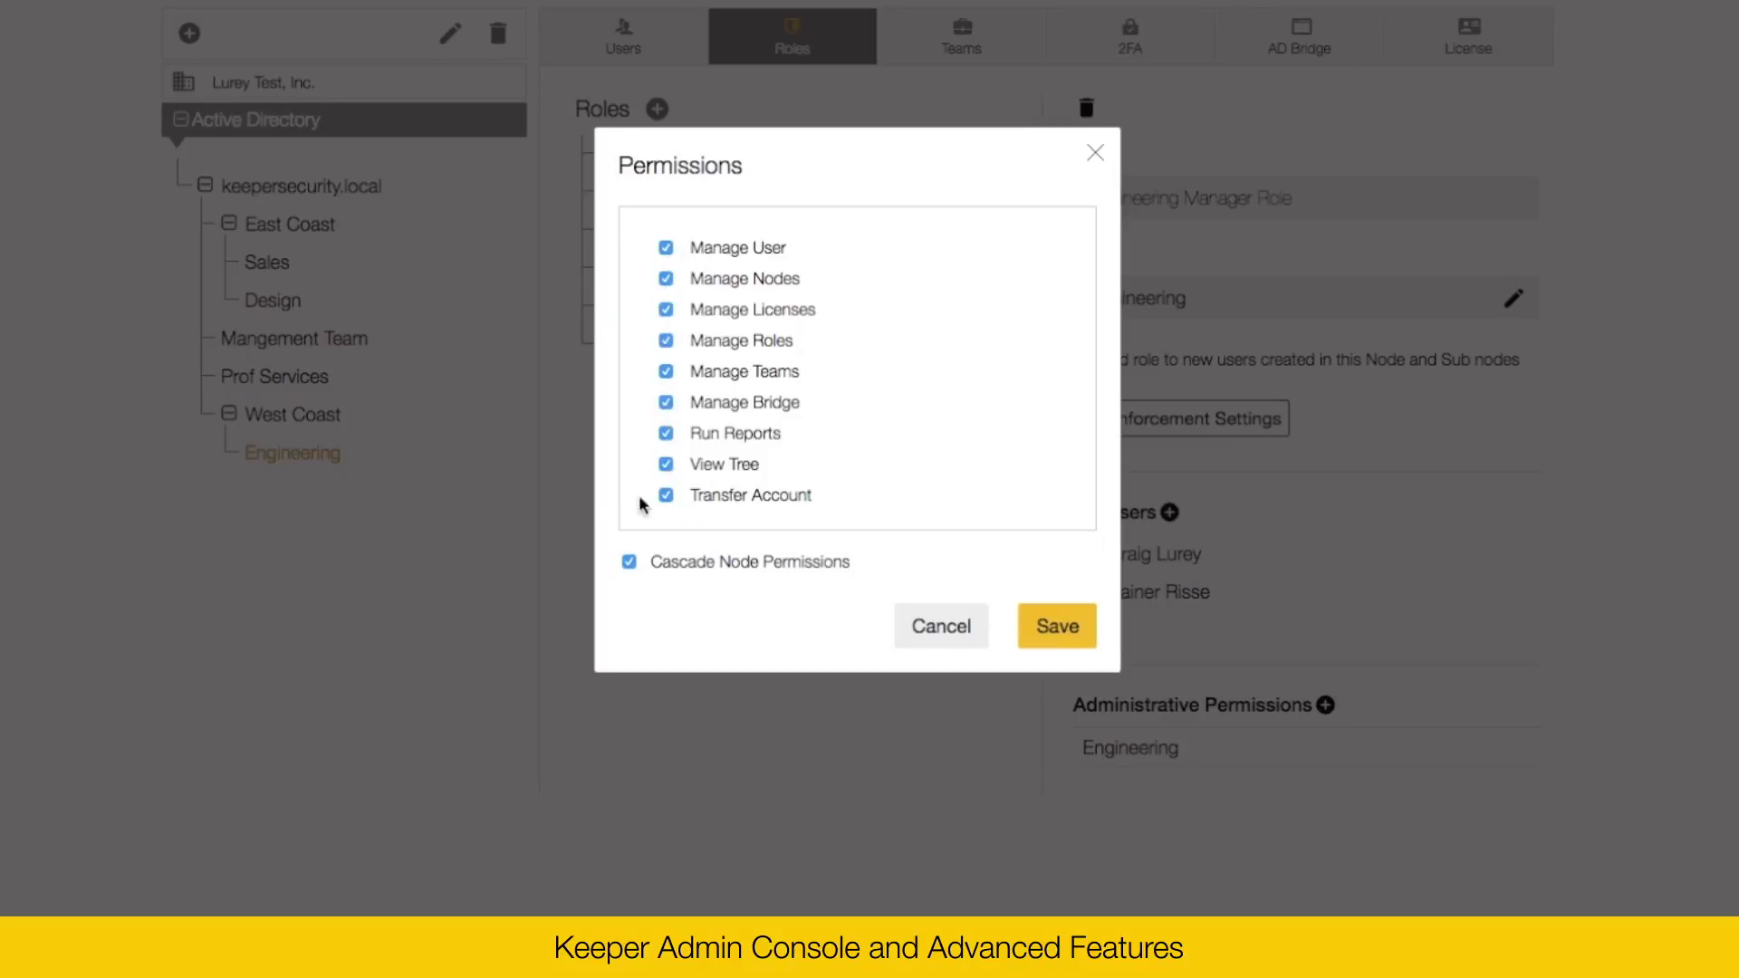
click(1060, 632)
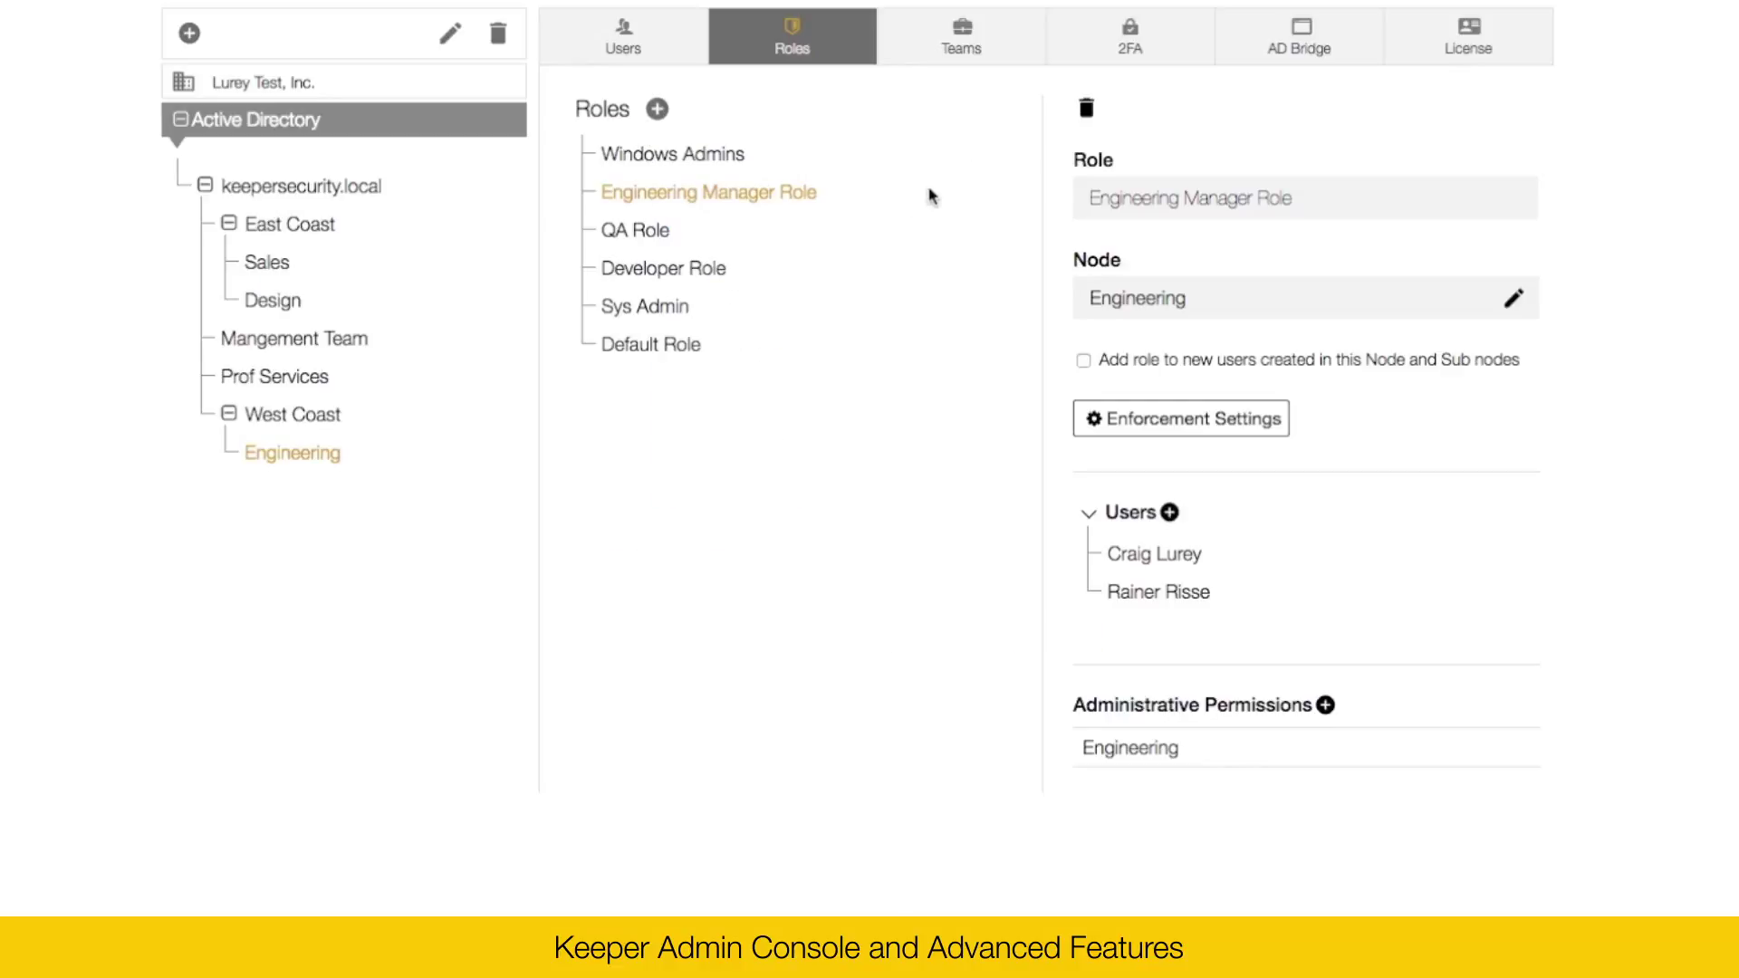
Step: Add three users to Engineering's Sys Admin Team, bringing it to five members
click(1028, 58)
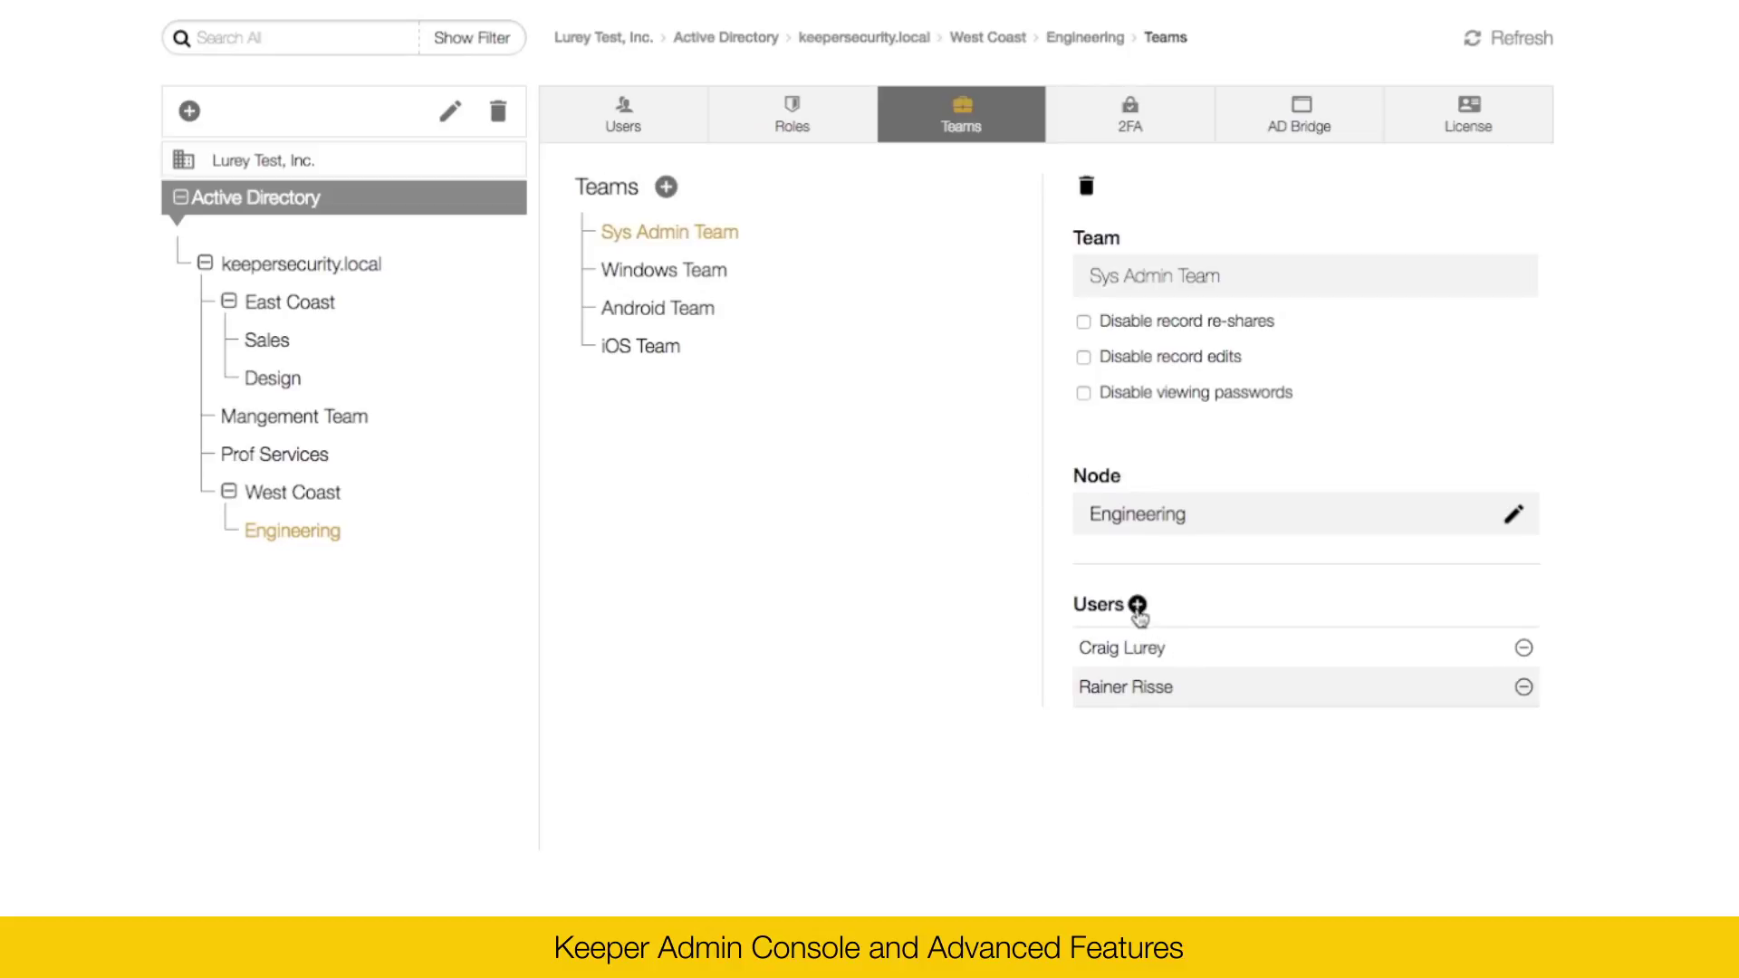
mouse_move(1156, 648)
click(1138, 604)
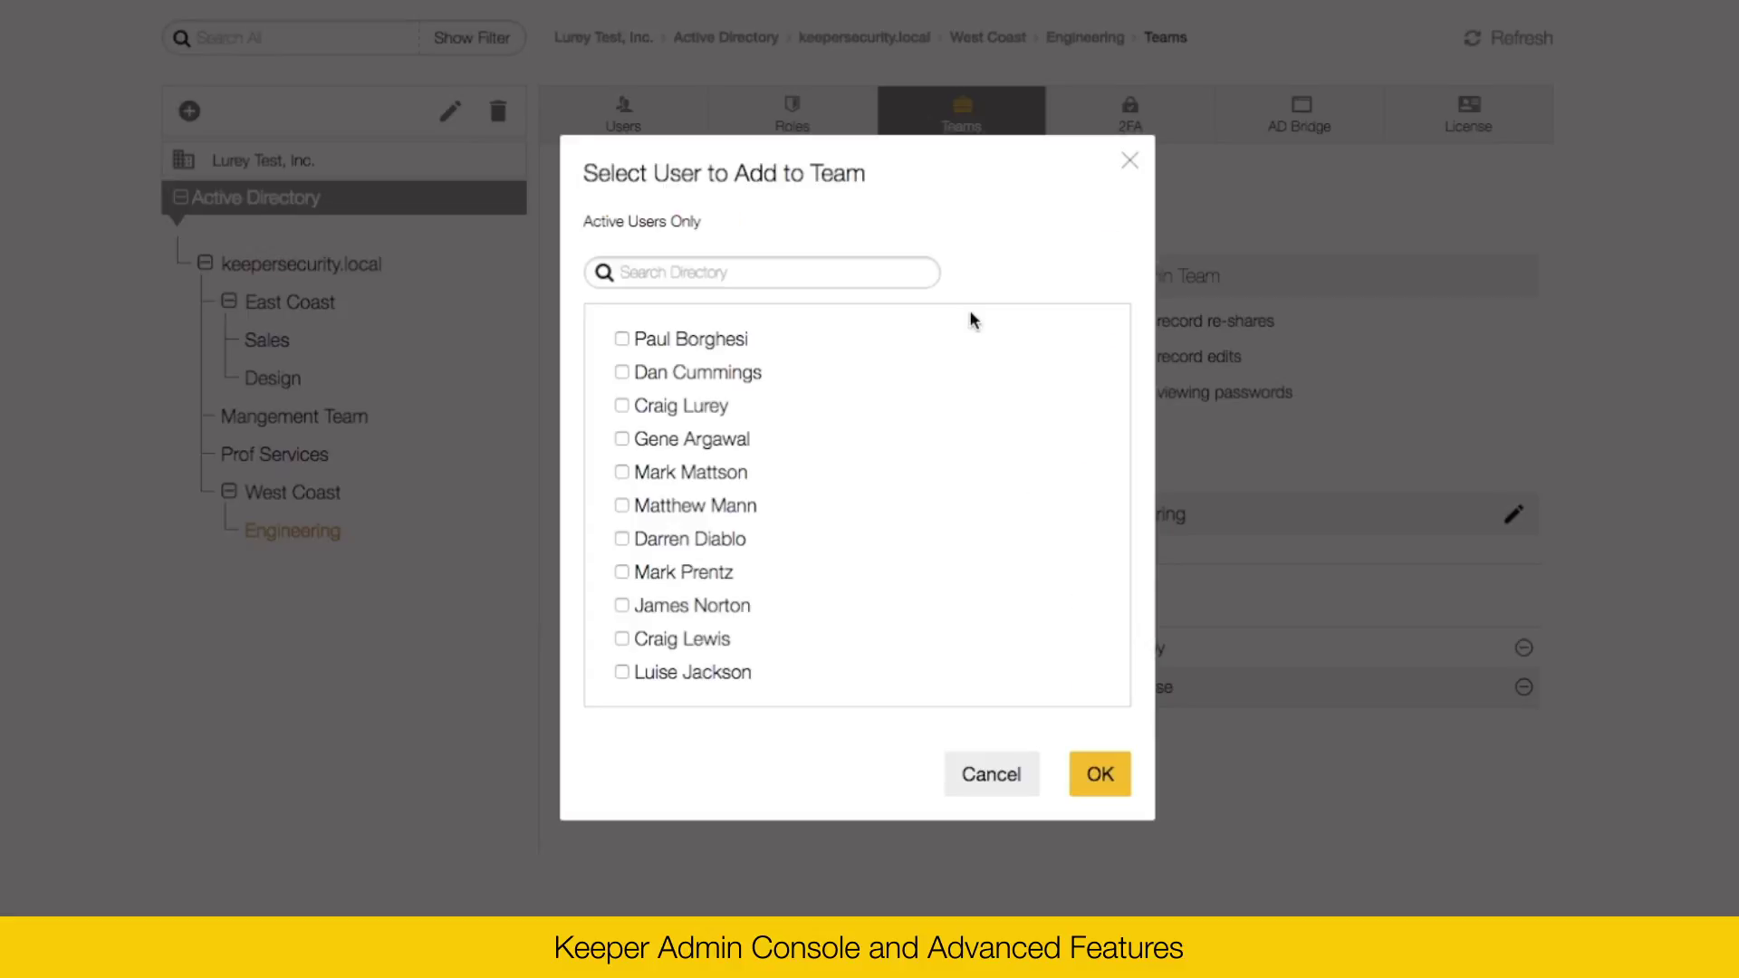
click(622, 438)
click(621, 471)
click(621, 505)
click(1097, 775)
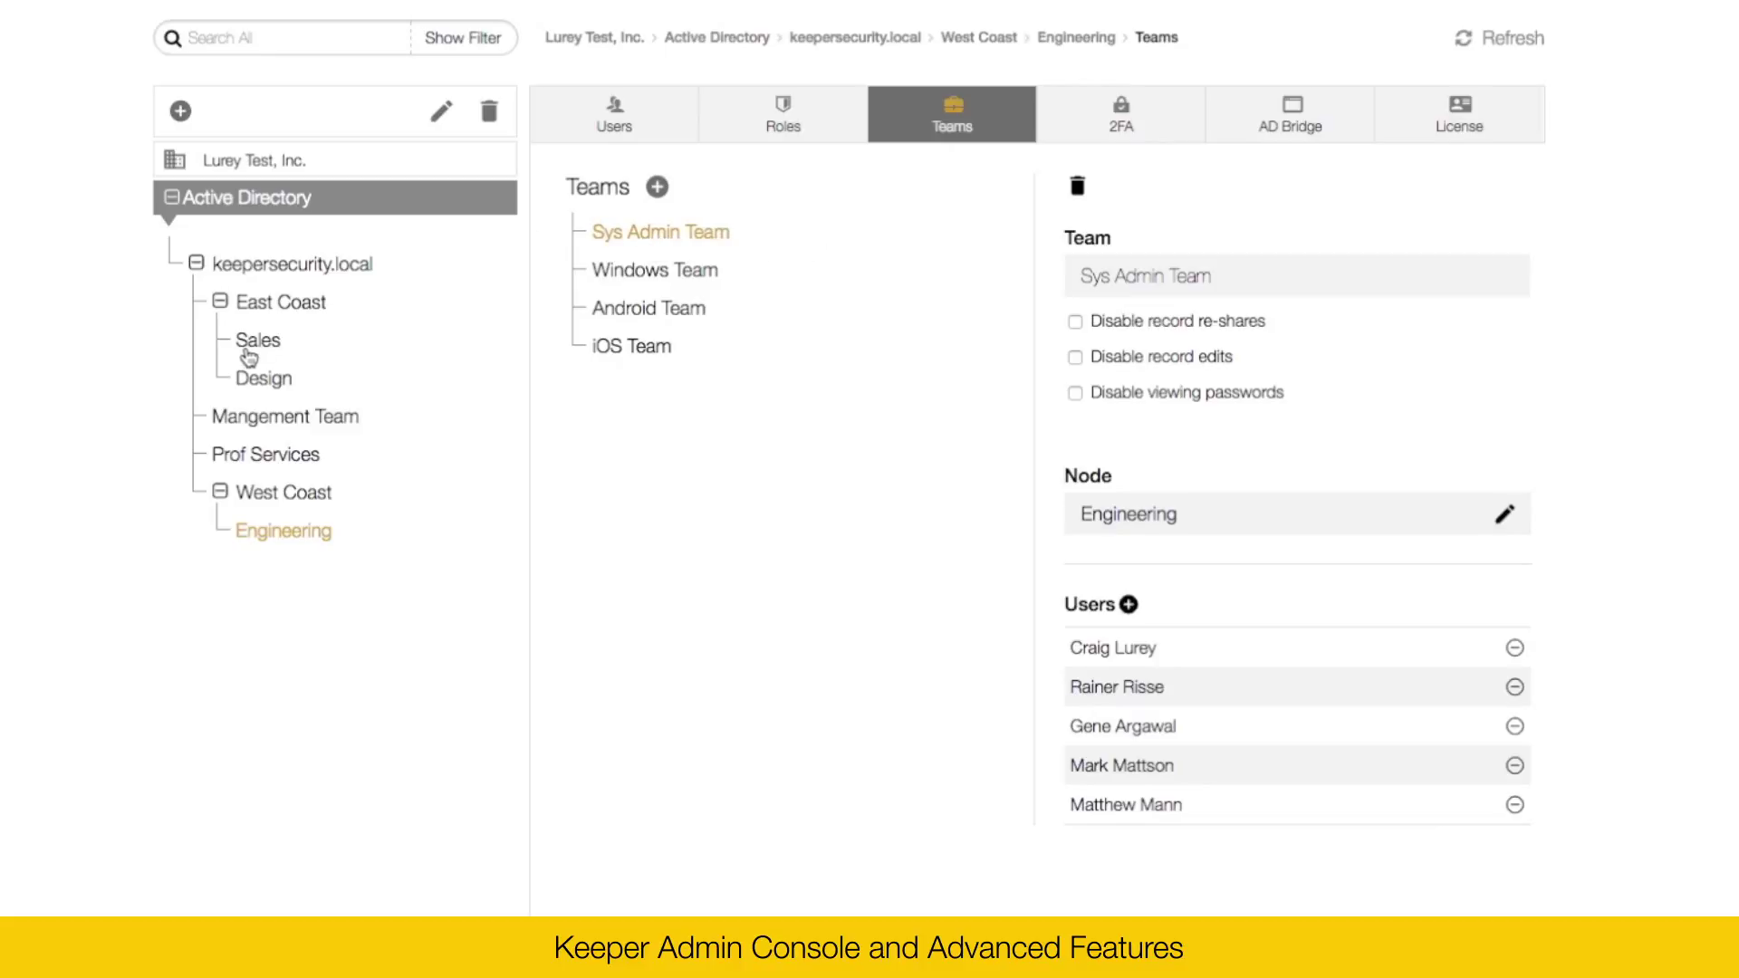
click(254, 342)
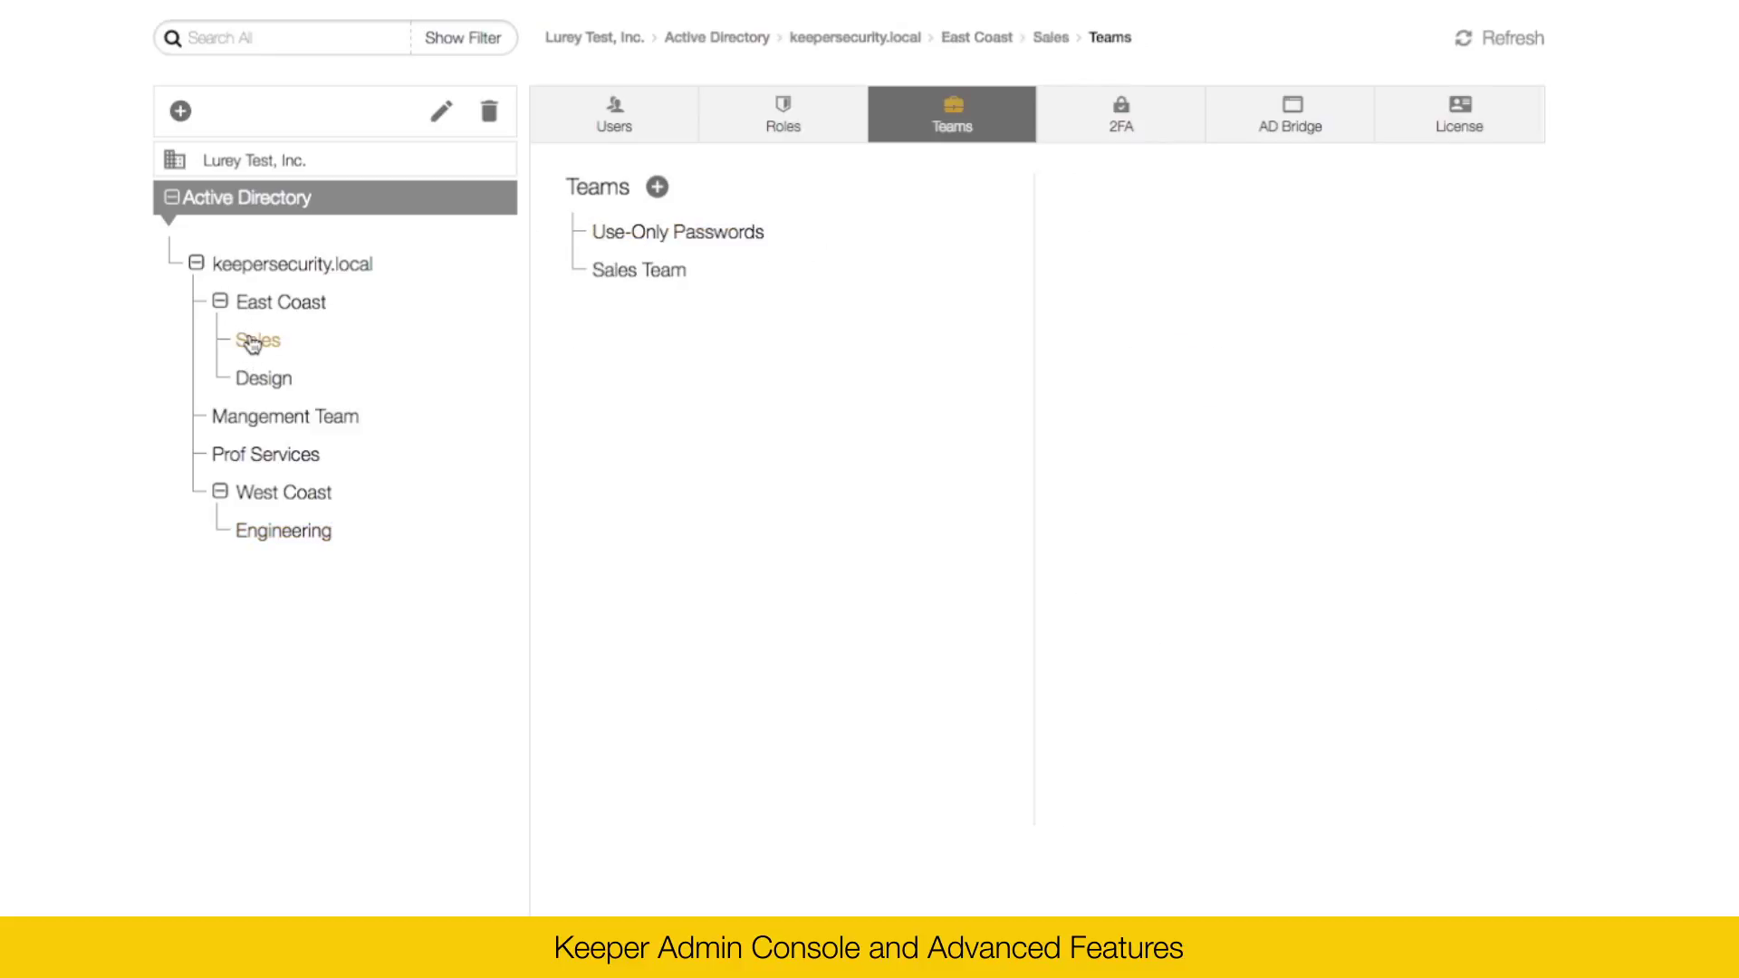
click(638, 270)
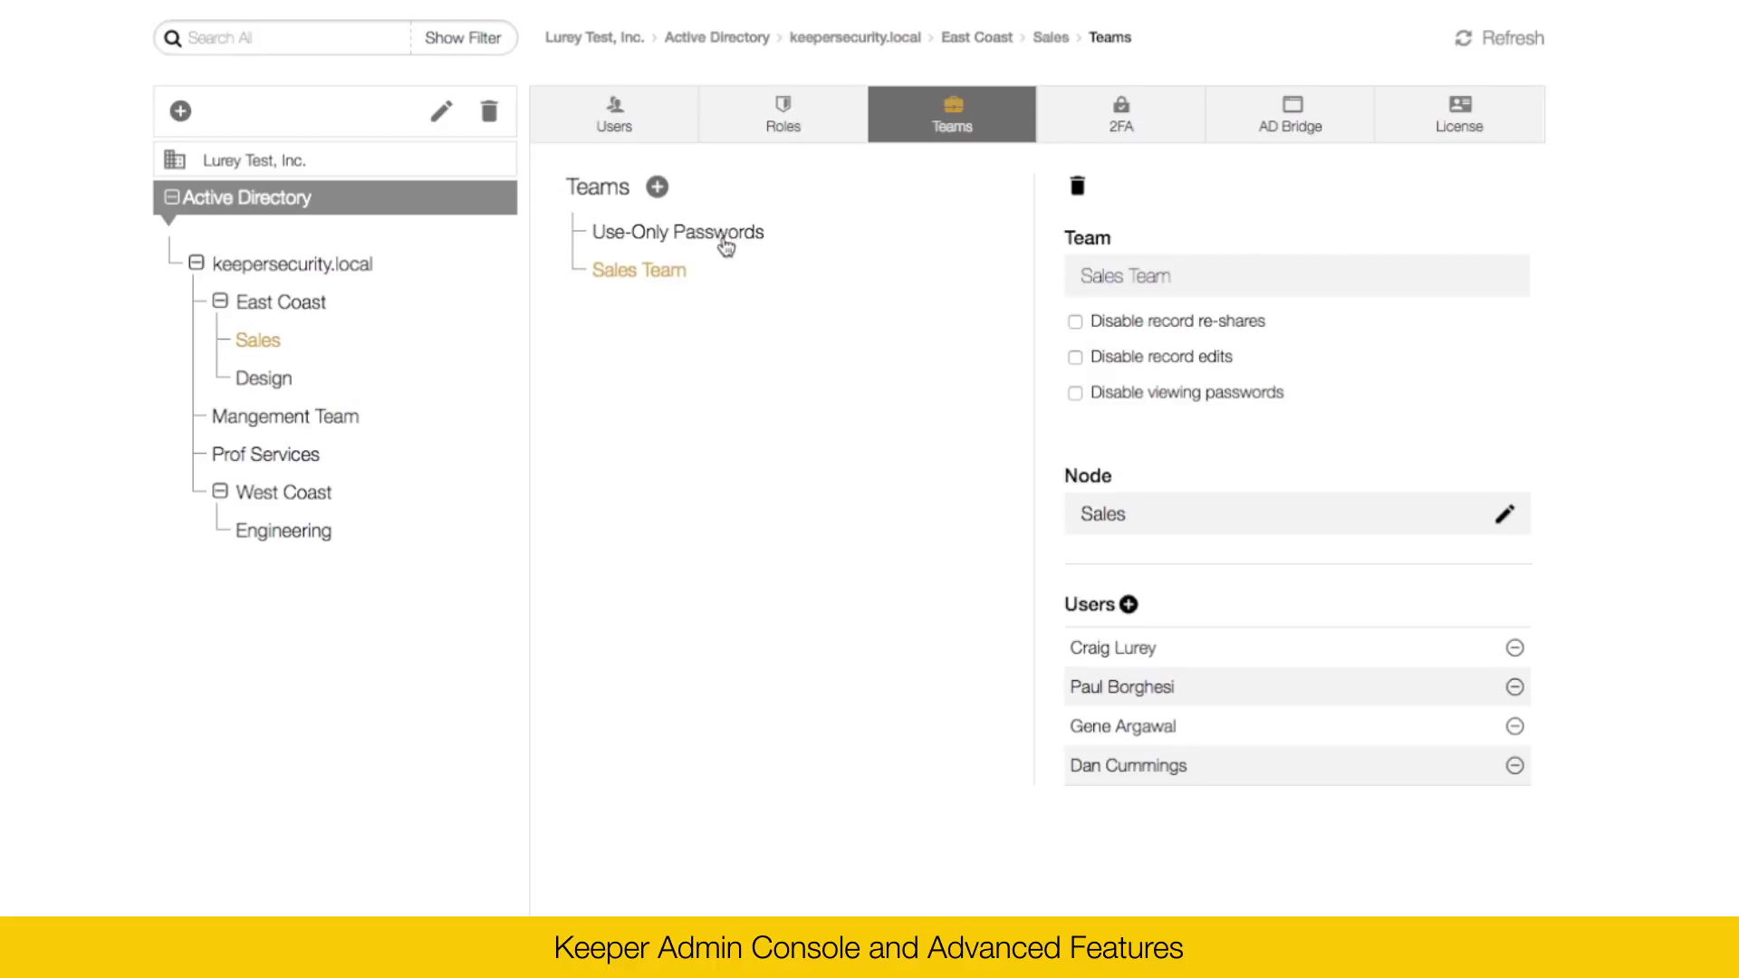
click(723, 237)
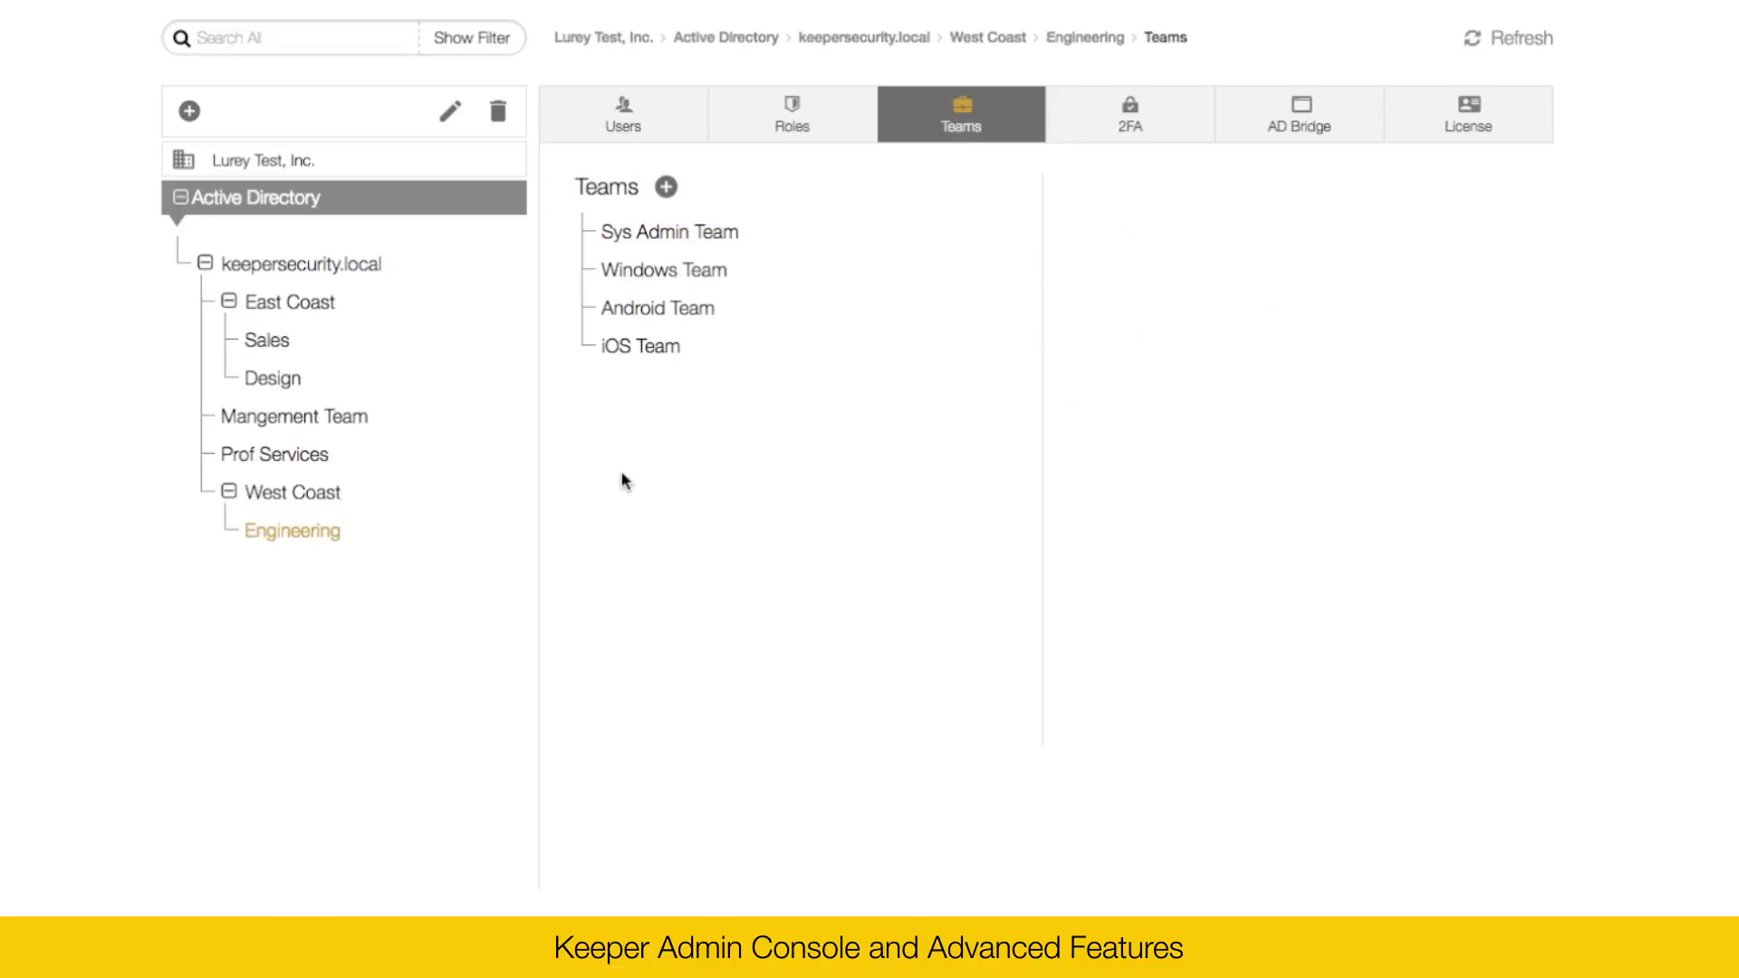
Step: Create a 'Mac Team' under Engineering that blocks record re-sharing and editing
click(667, 187)
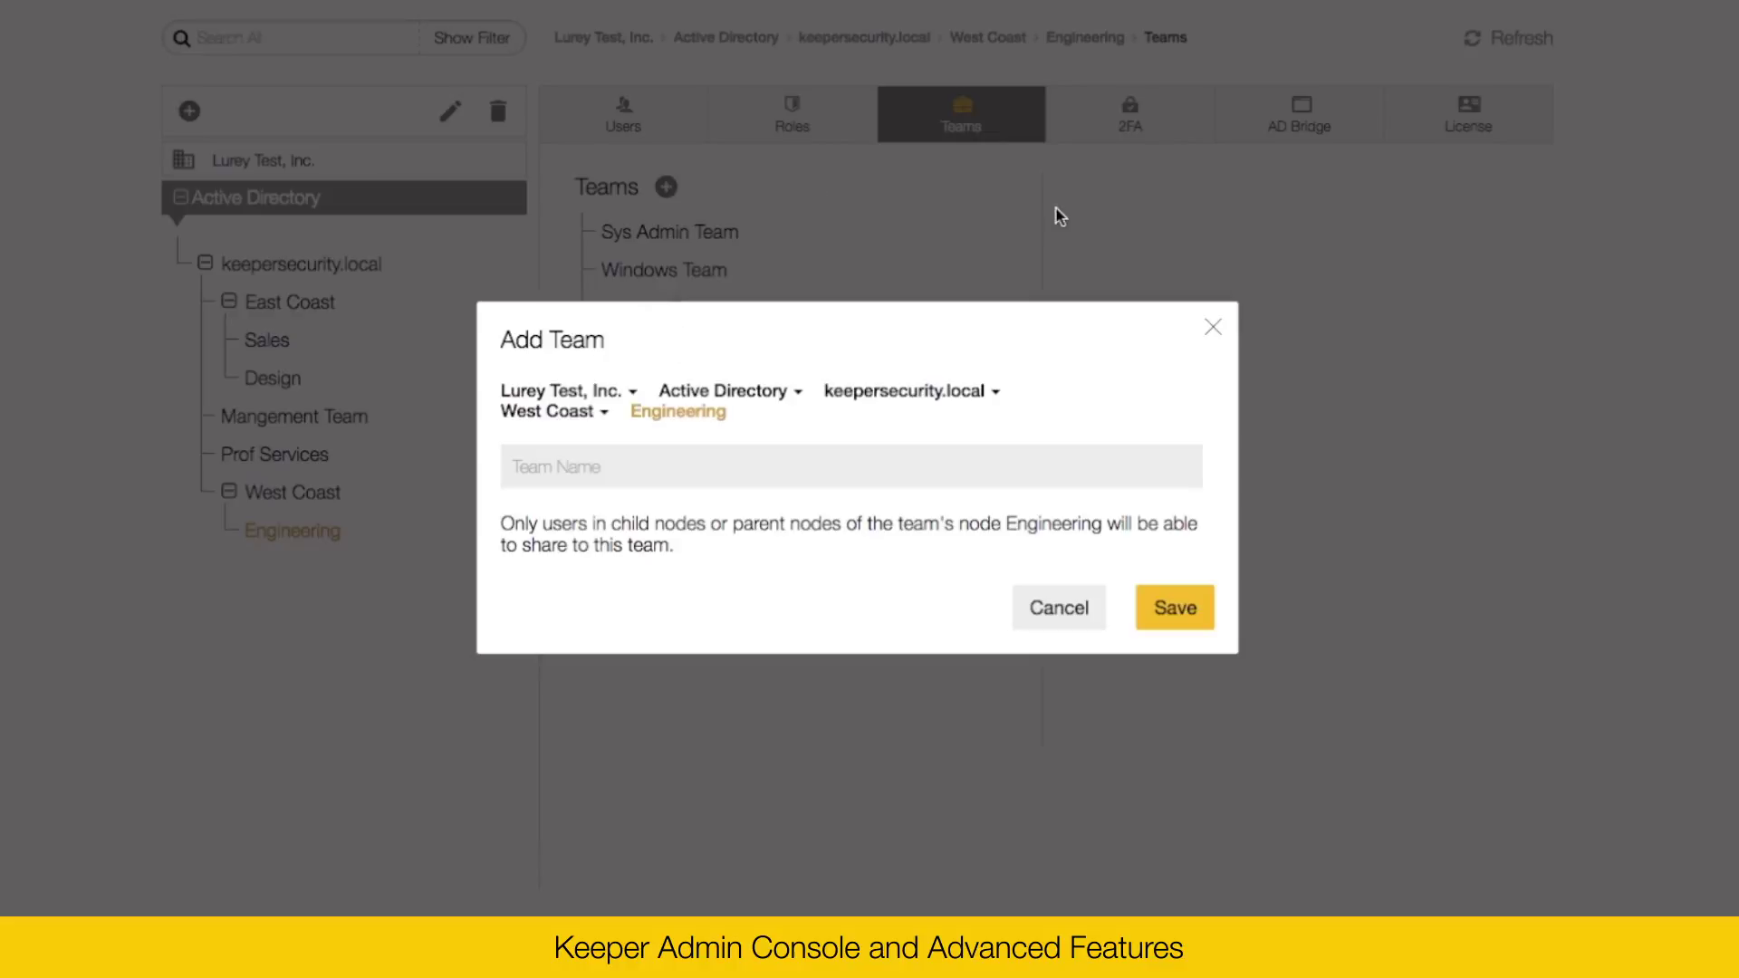
click(683, 450)
text(Mac Team)
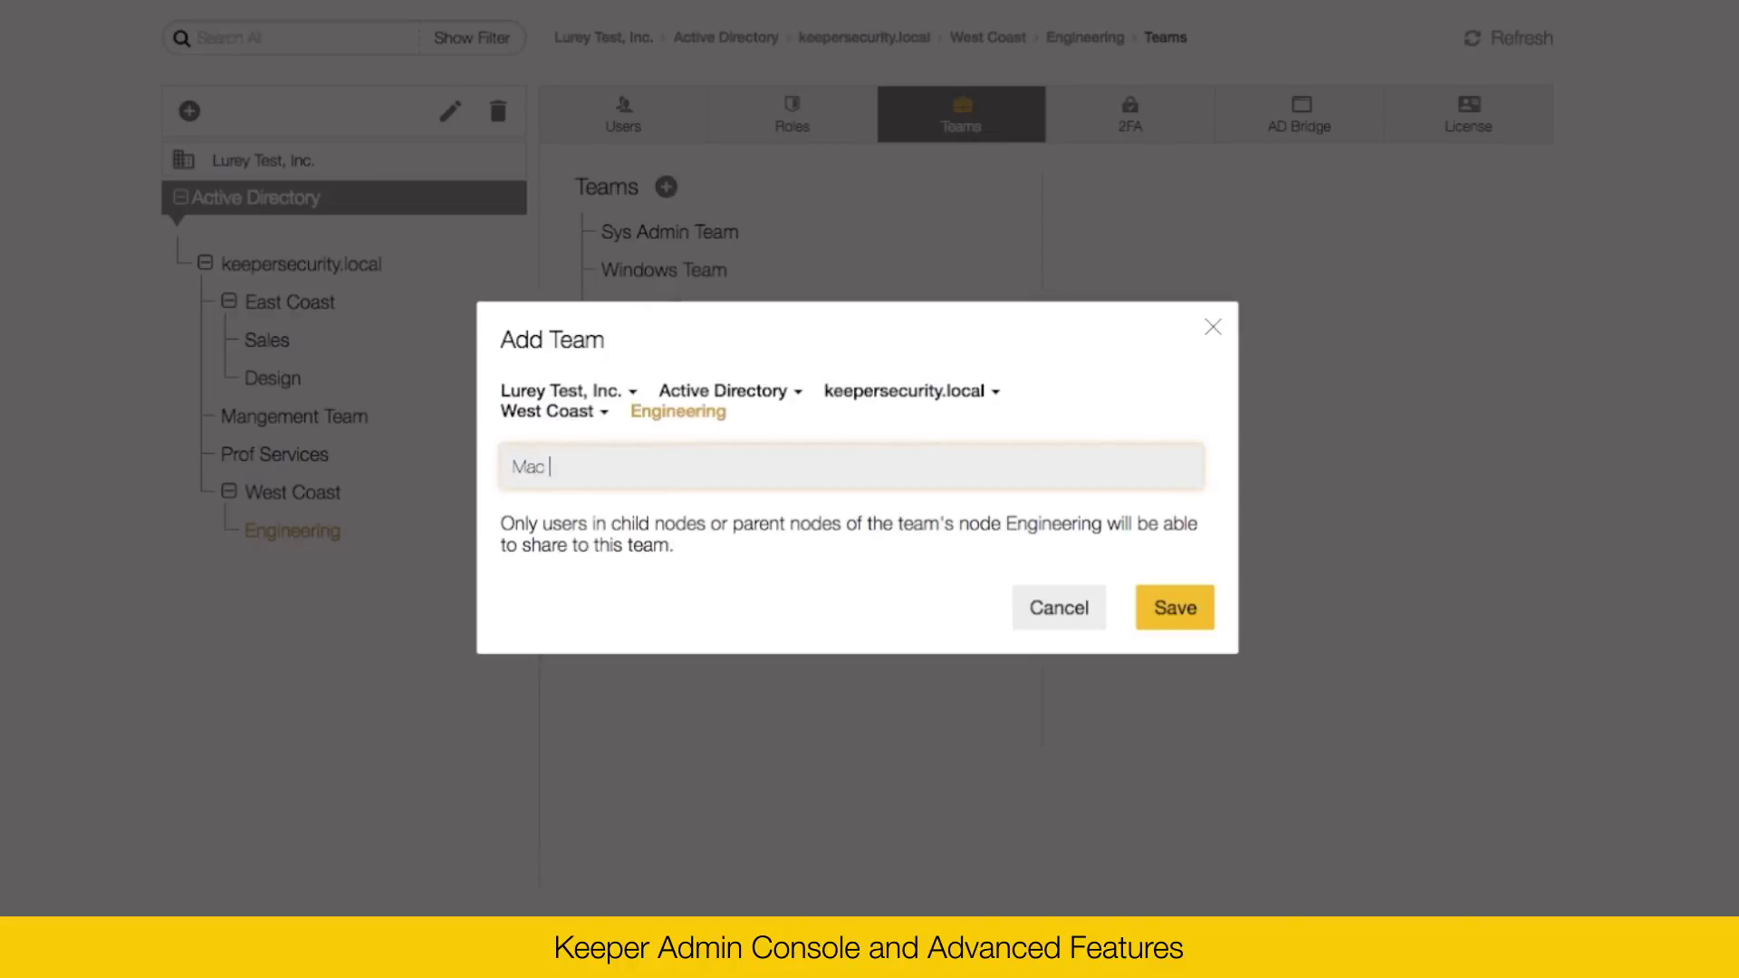
key(Return)
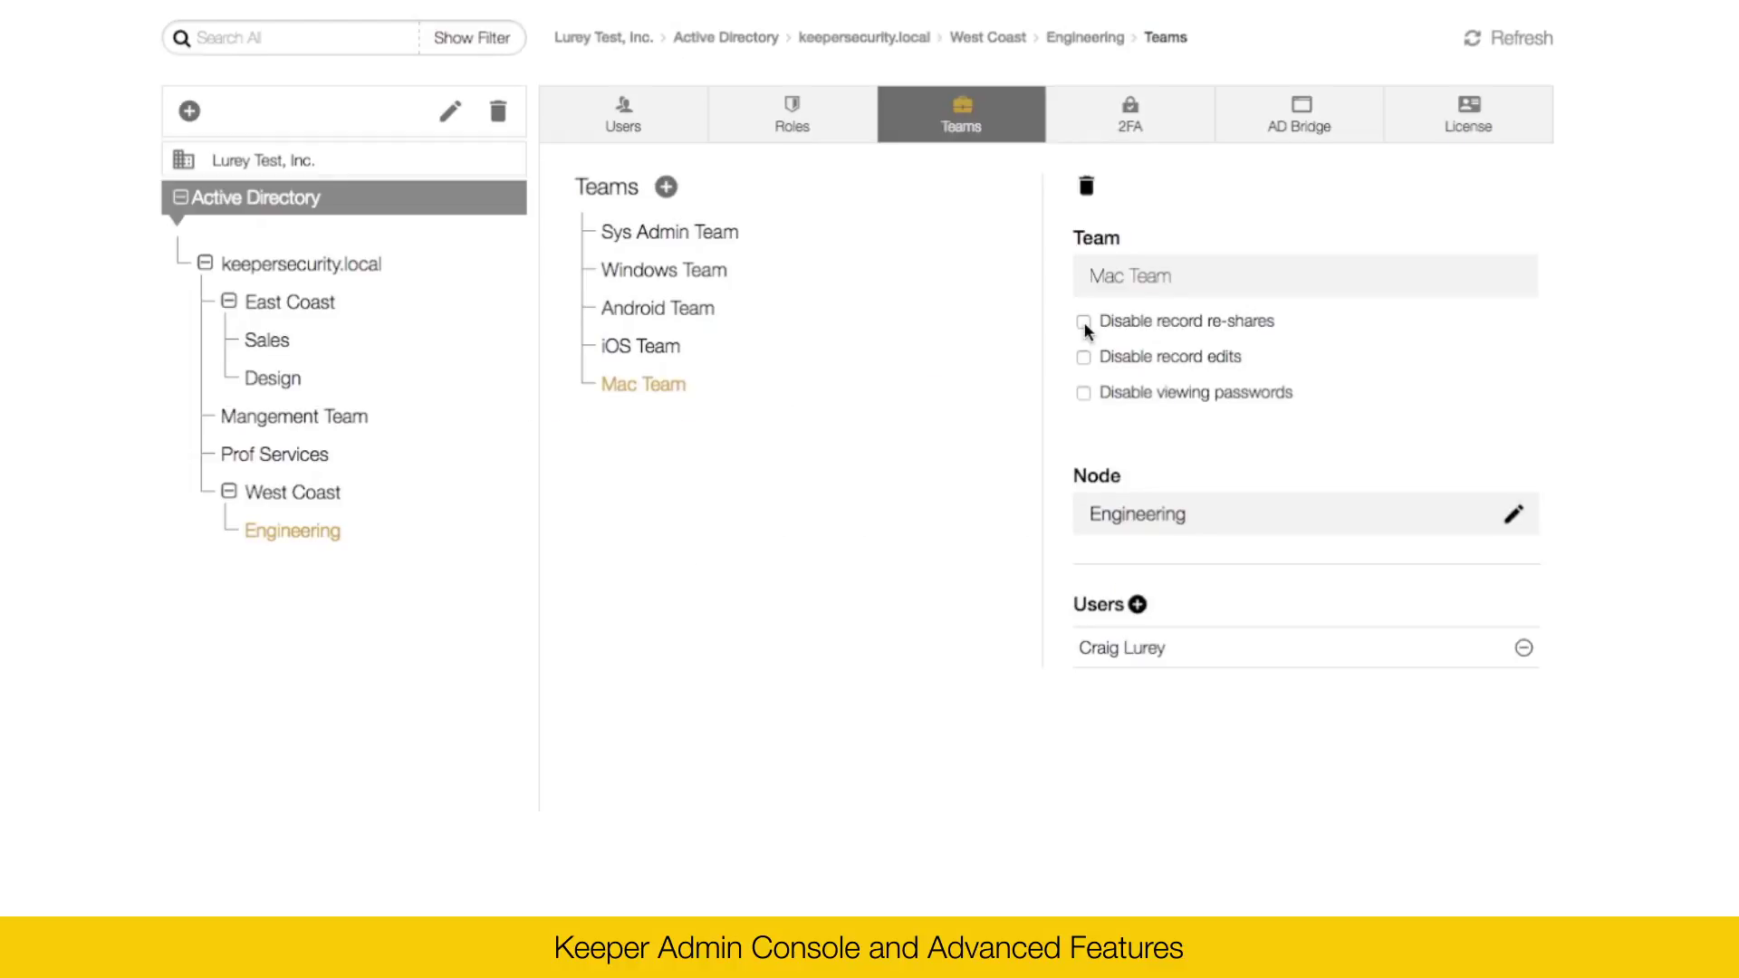
click(1084, 322)
click(1084, 356)
Step: Add four users to the Mac Team, then delete the team
click(1137, 603)
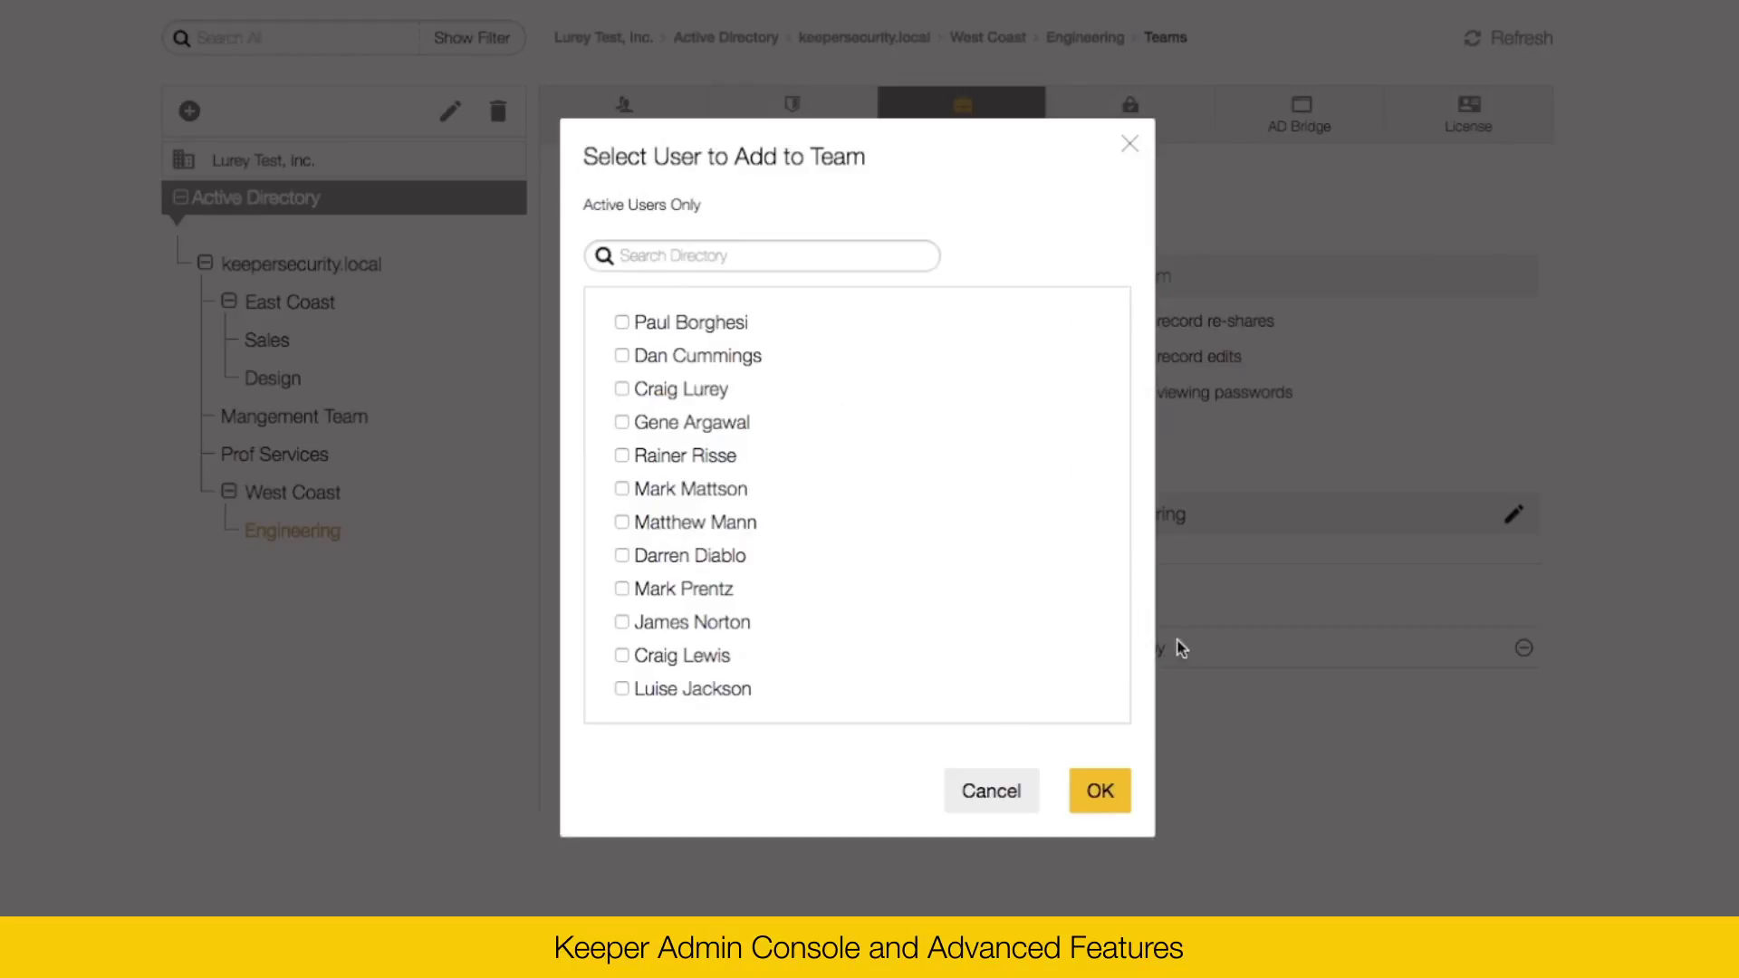
click(621, 388)
click(621, 422)
click(621, 489)
click(621, 555)
click(1090, 791)
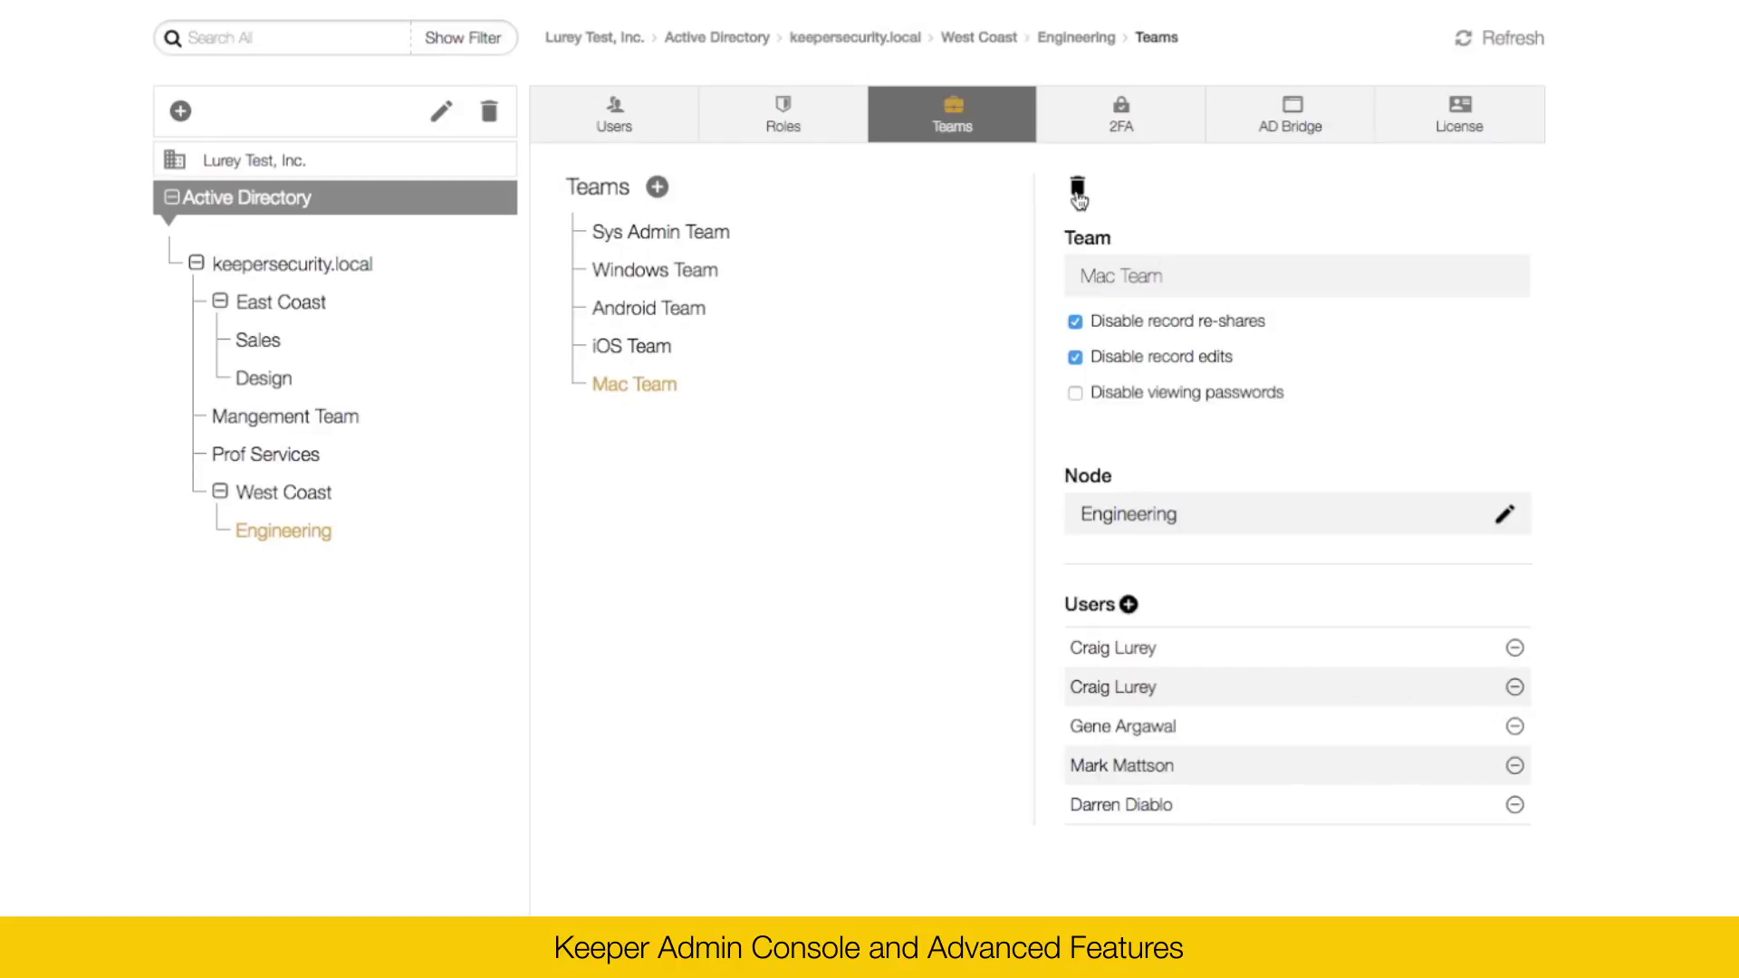
click(1078, 190)
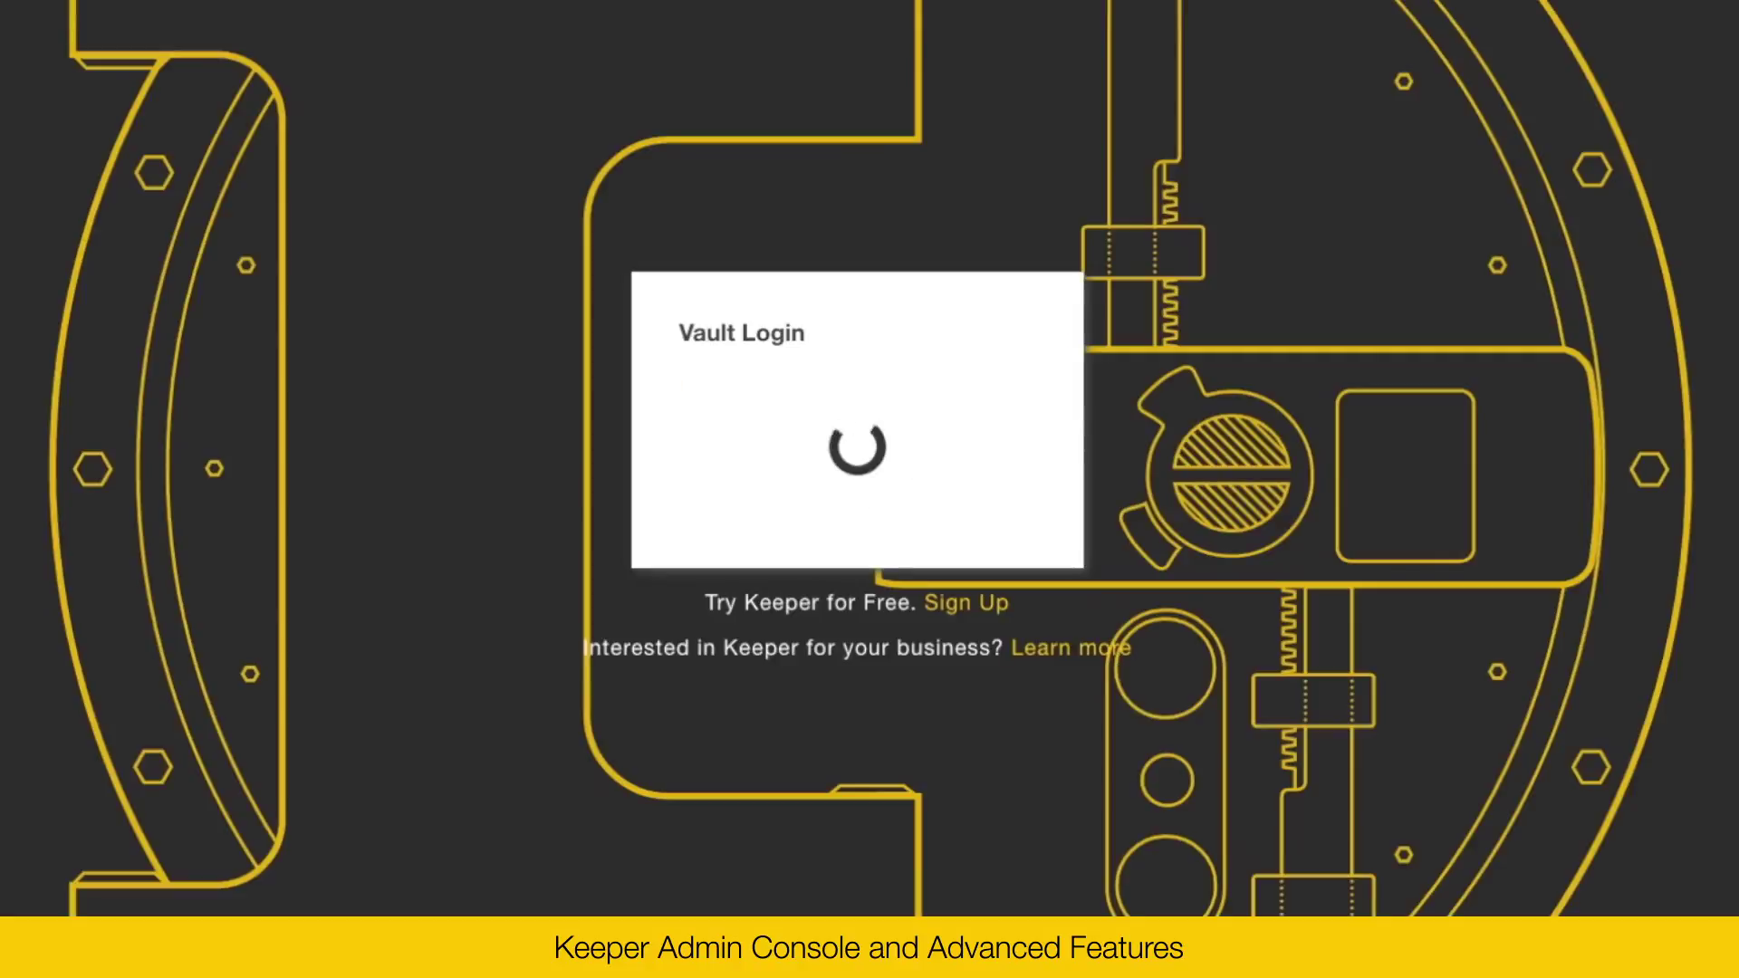
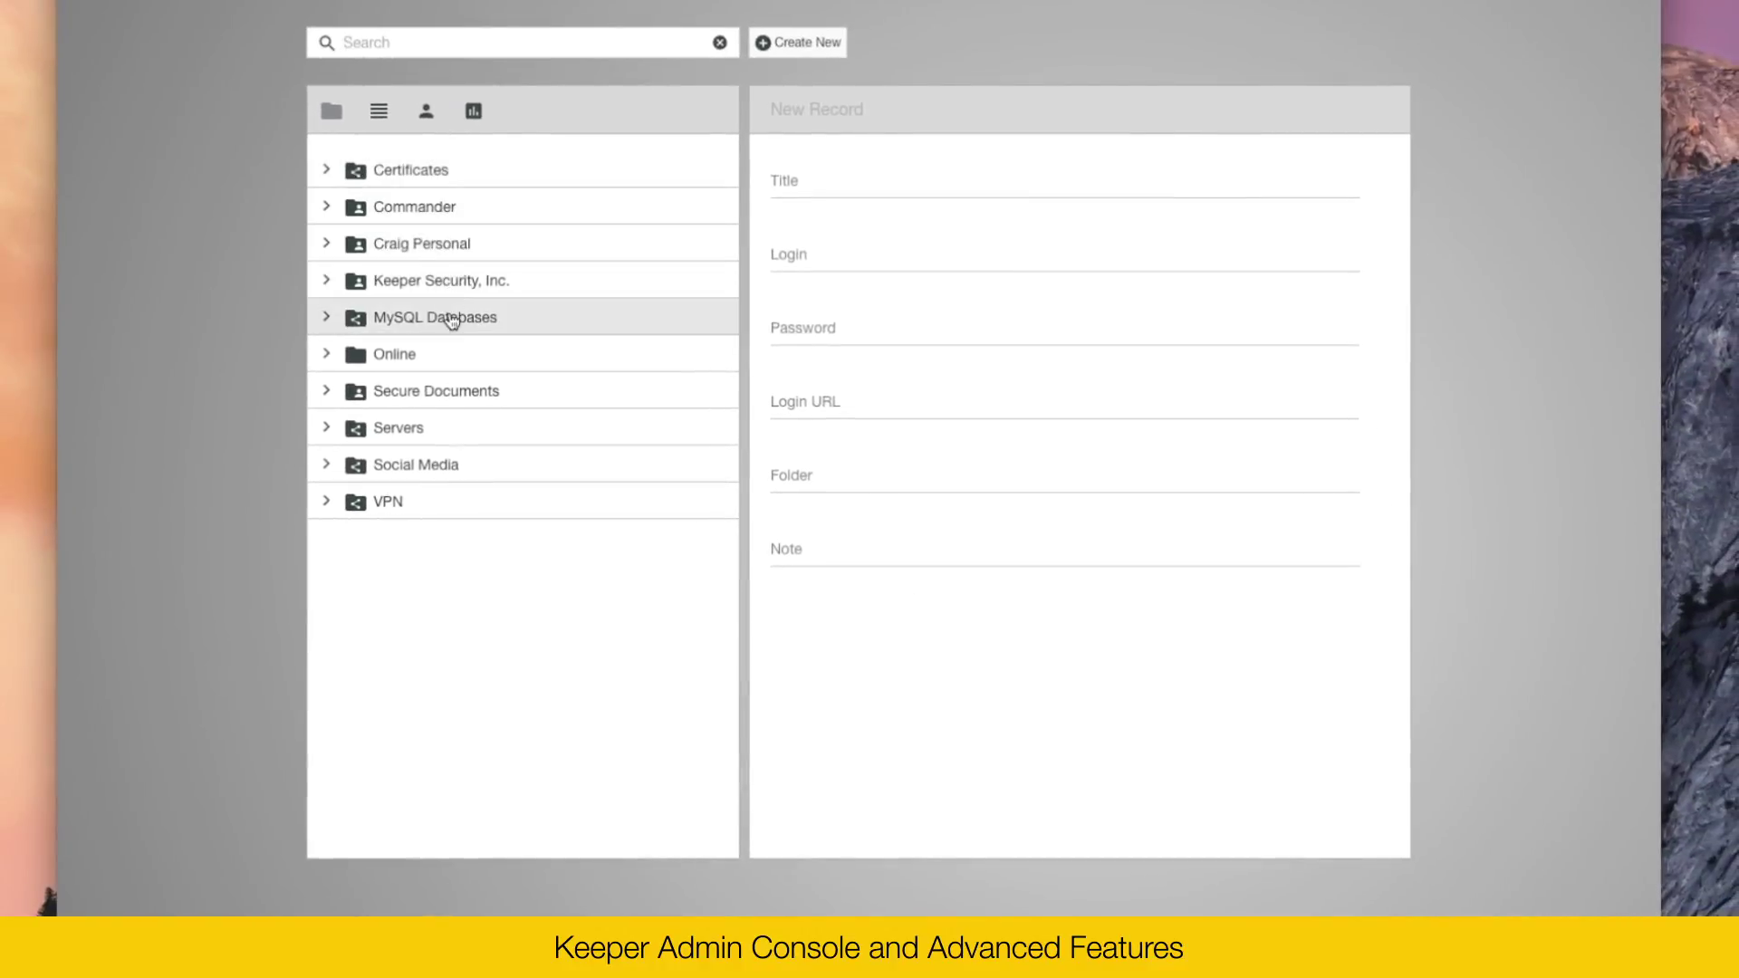
Step: Sign in with the admin e-mail, check MySQL Databases' record permissions, then expand Social Media
click(452, 318)
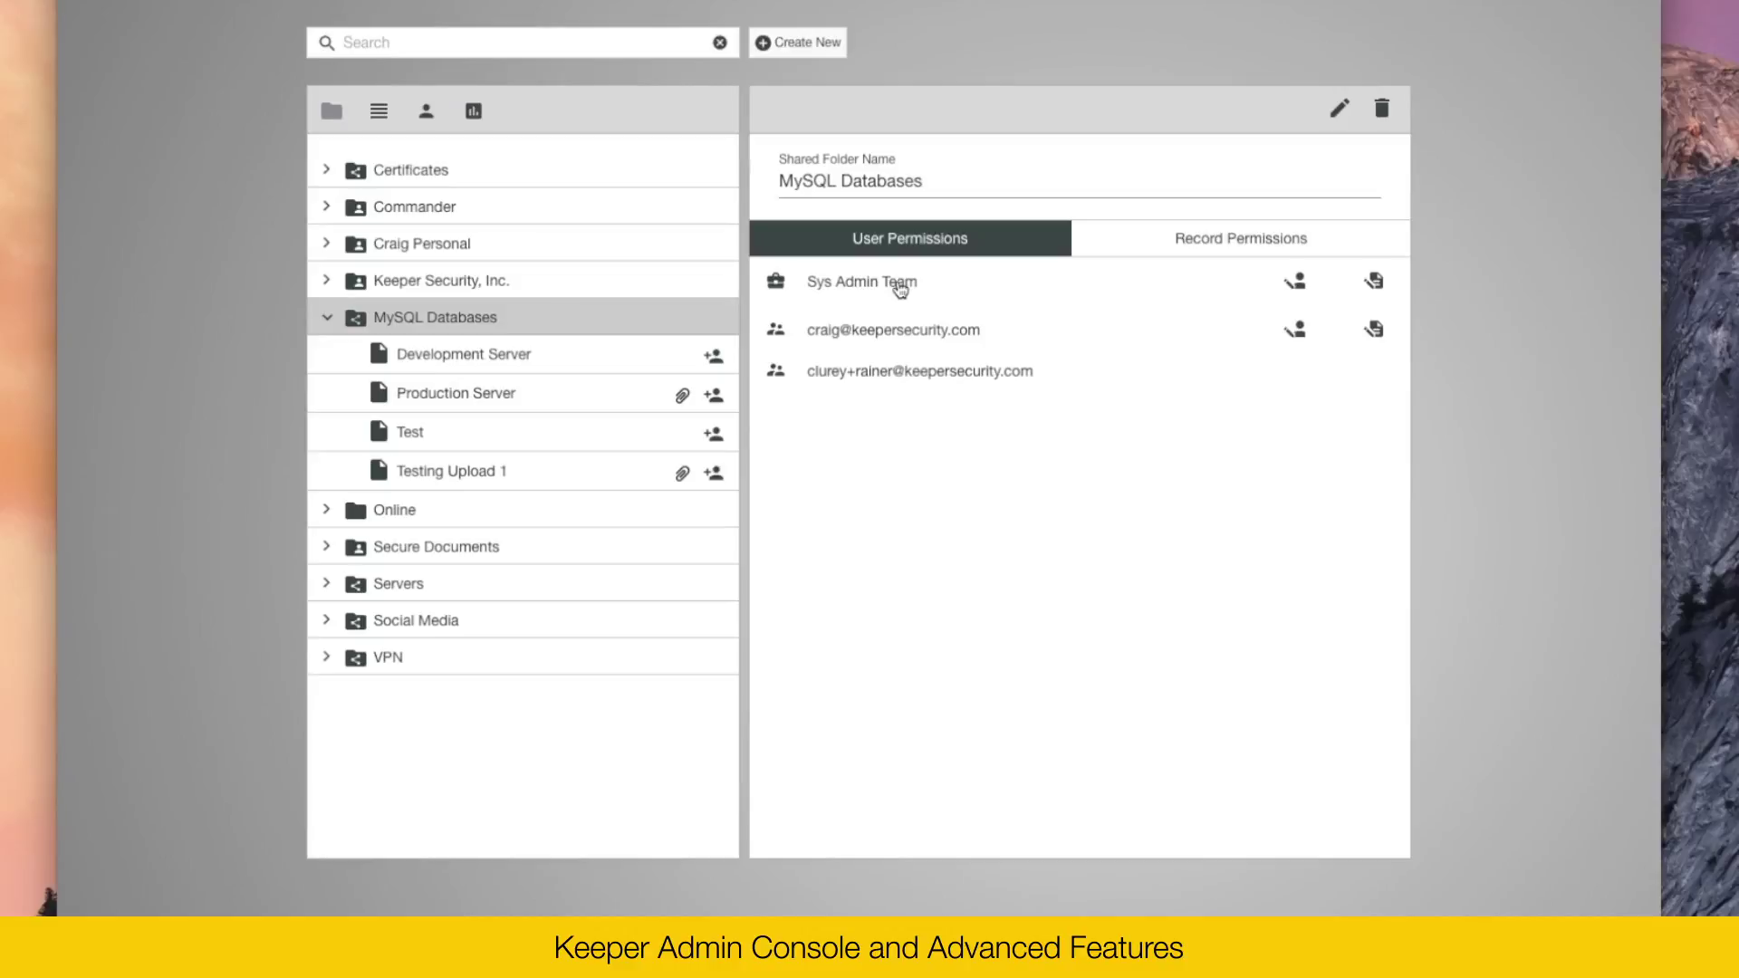
click(1237, 244)
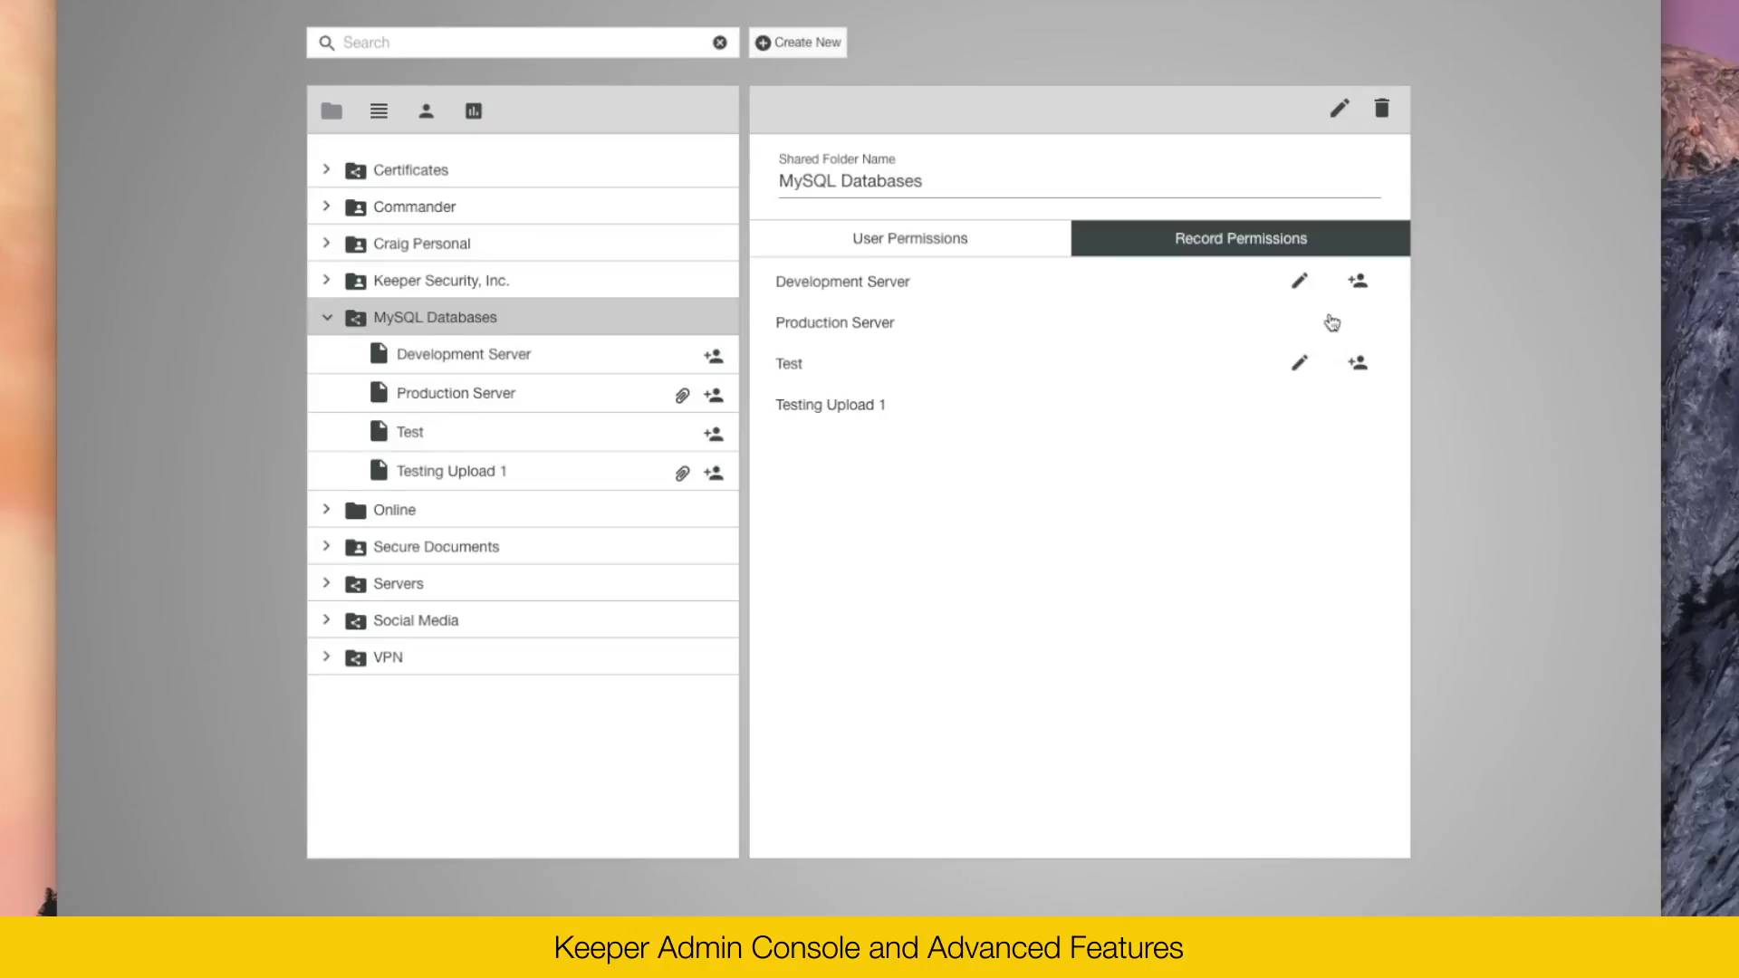
click(434, 317)
click(425, 469)
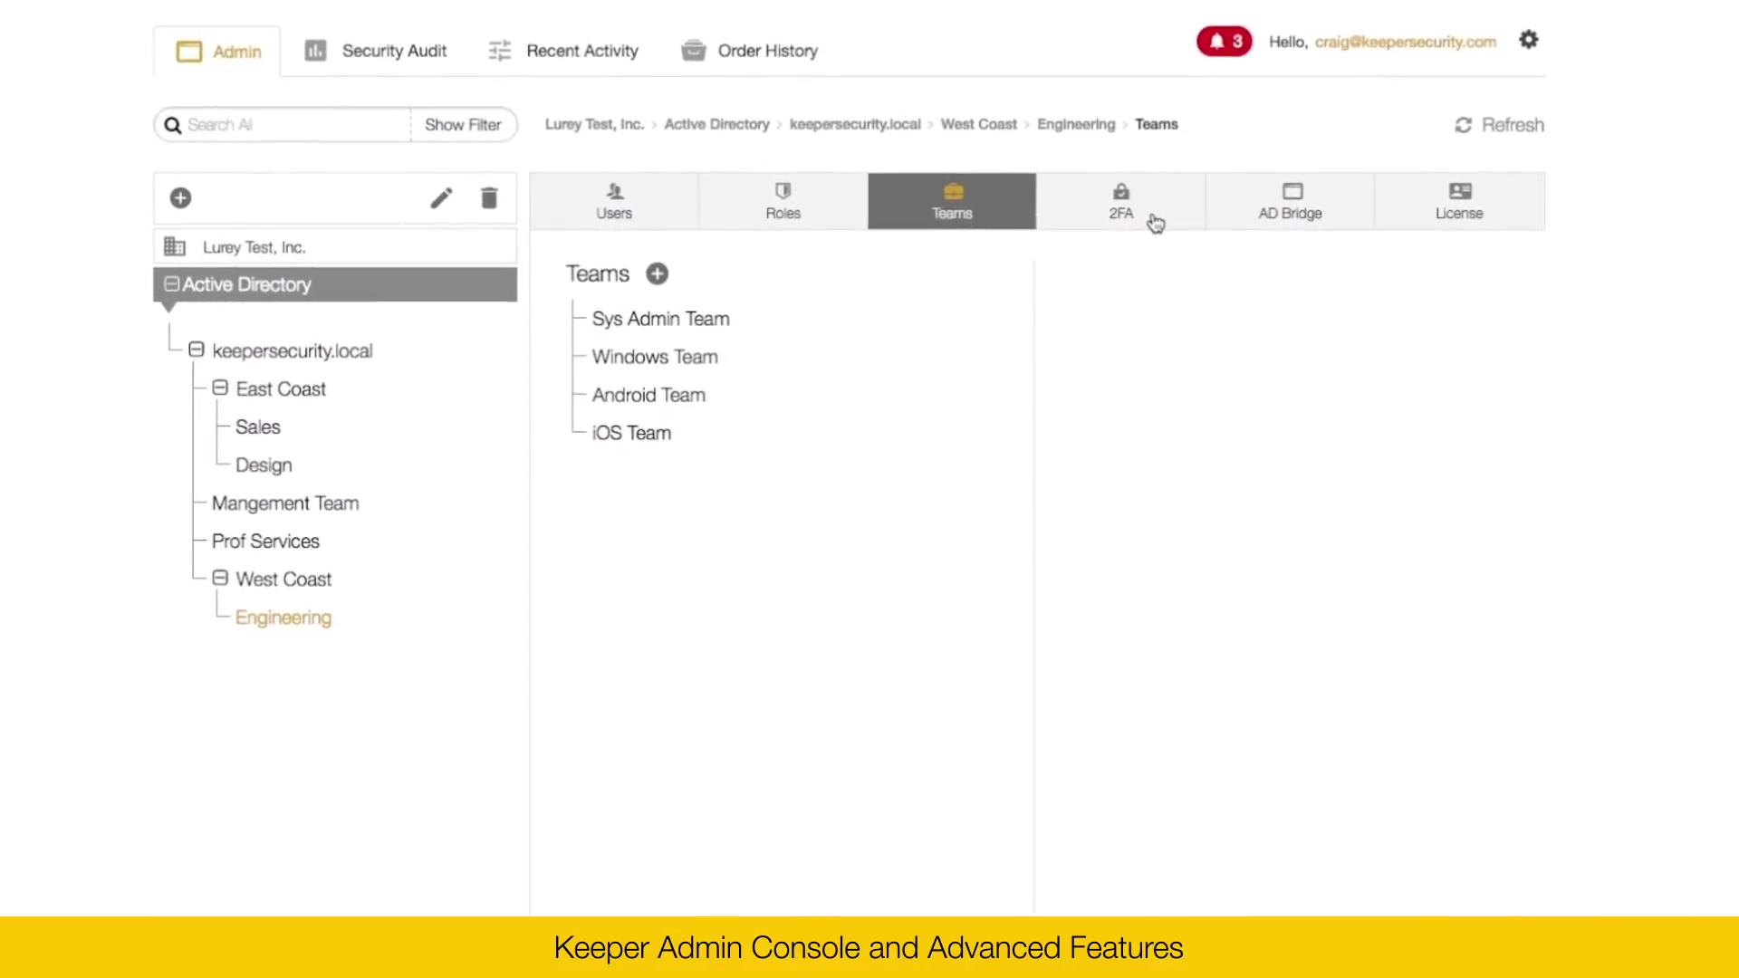
Step: Enable Duo Security 2FA for Engineering and begin filling in the Integration Key
click(1155, 222)
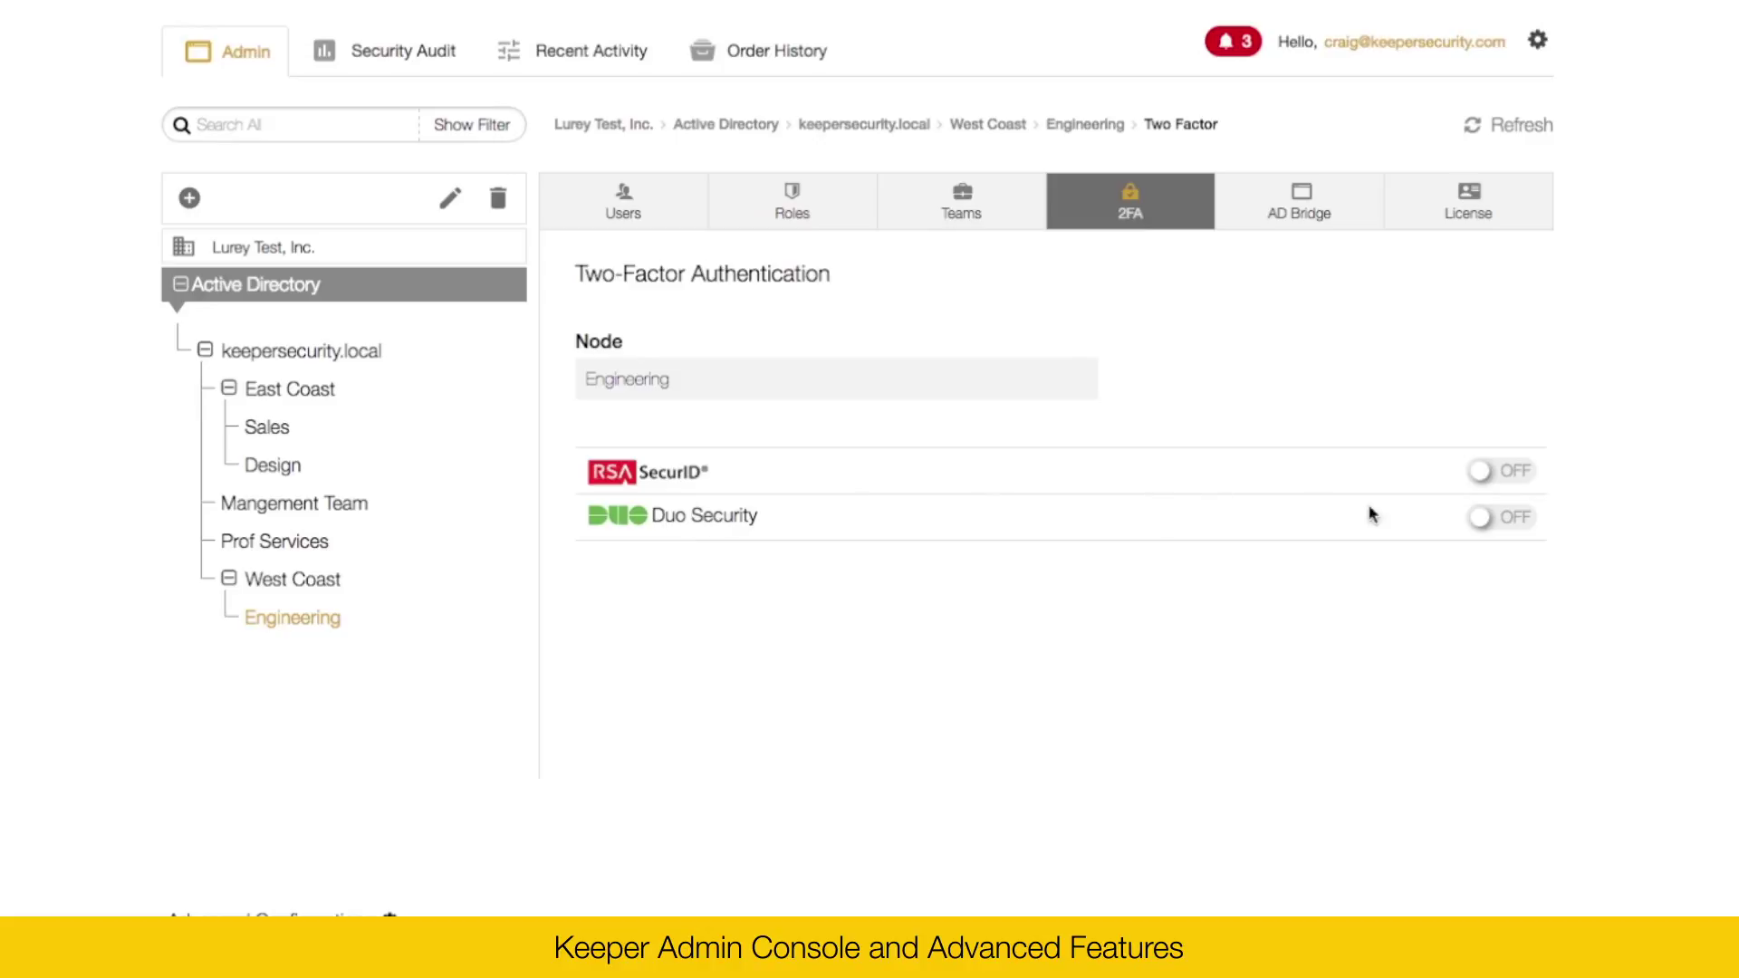
click(1480, 517)
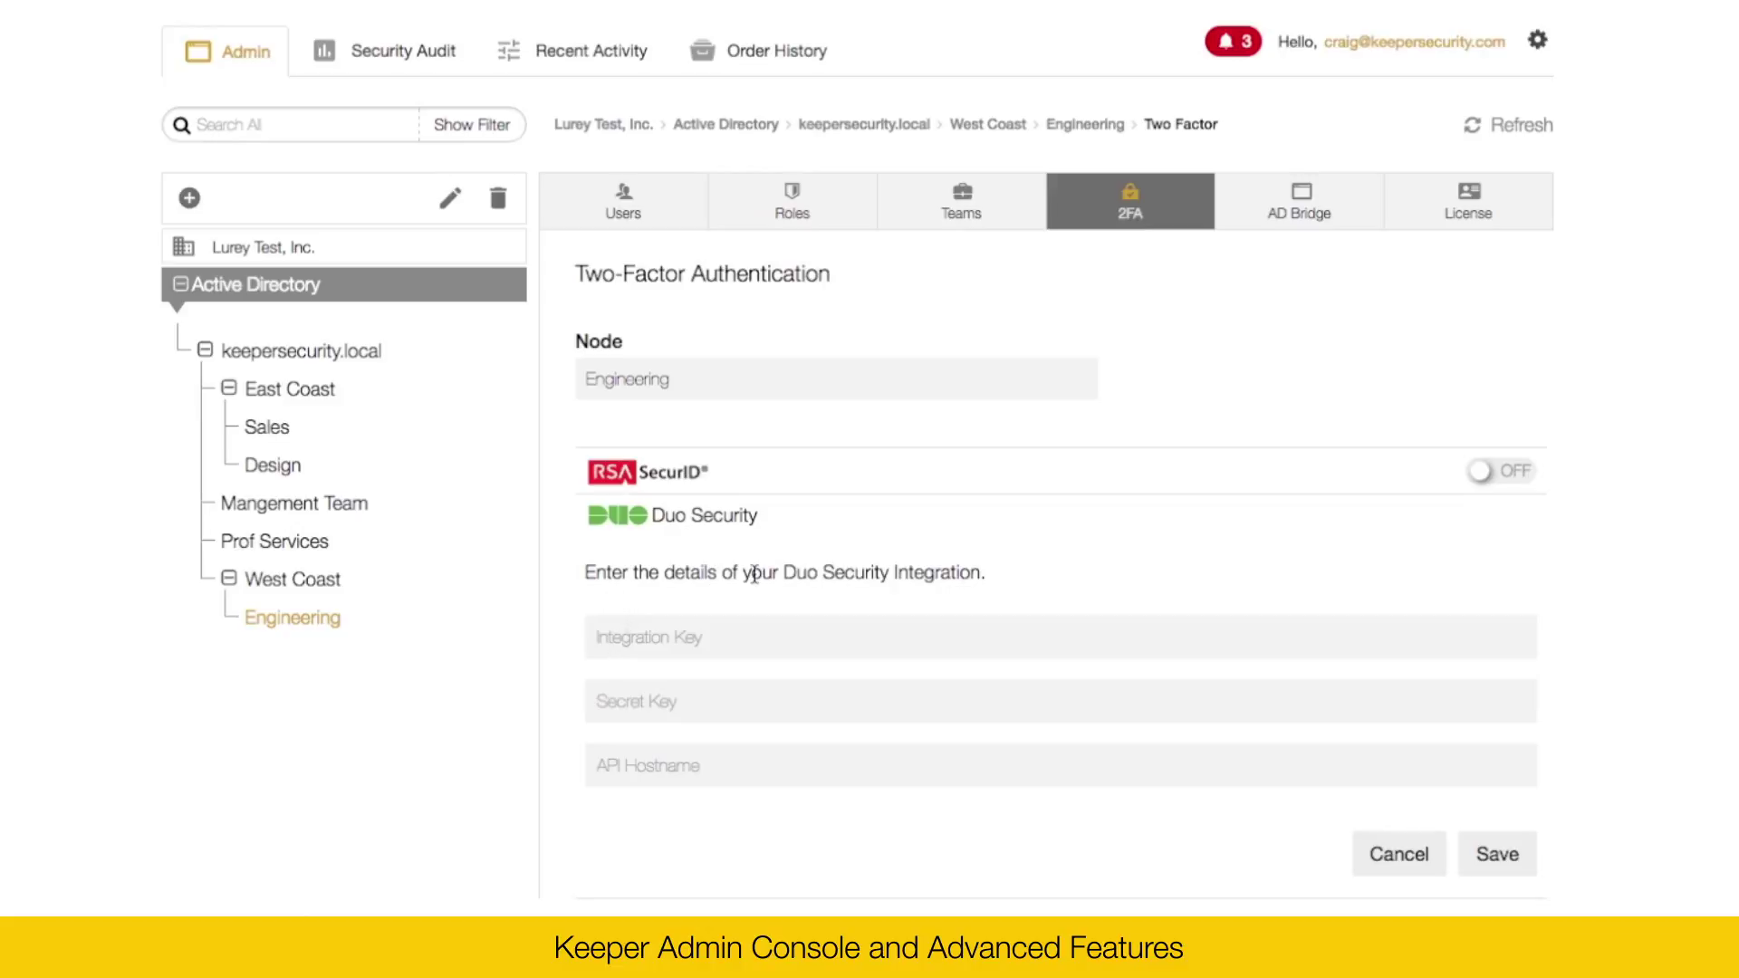
click(651, 647)
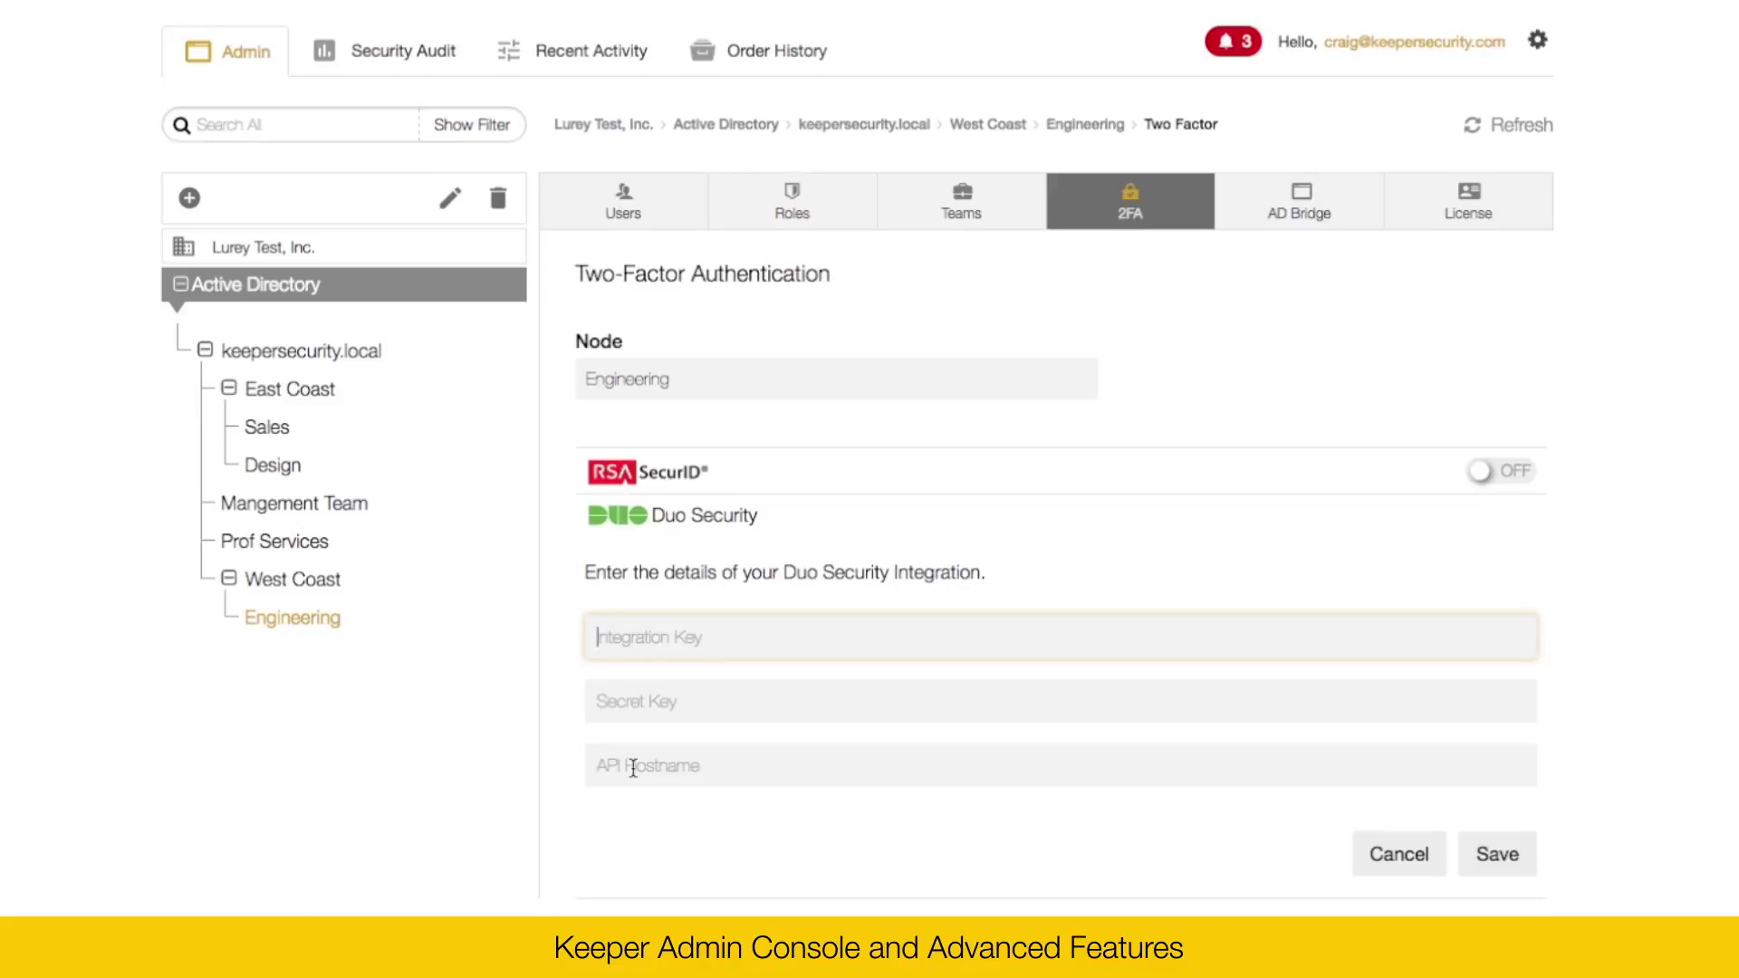
click(1339, 217)
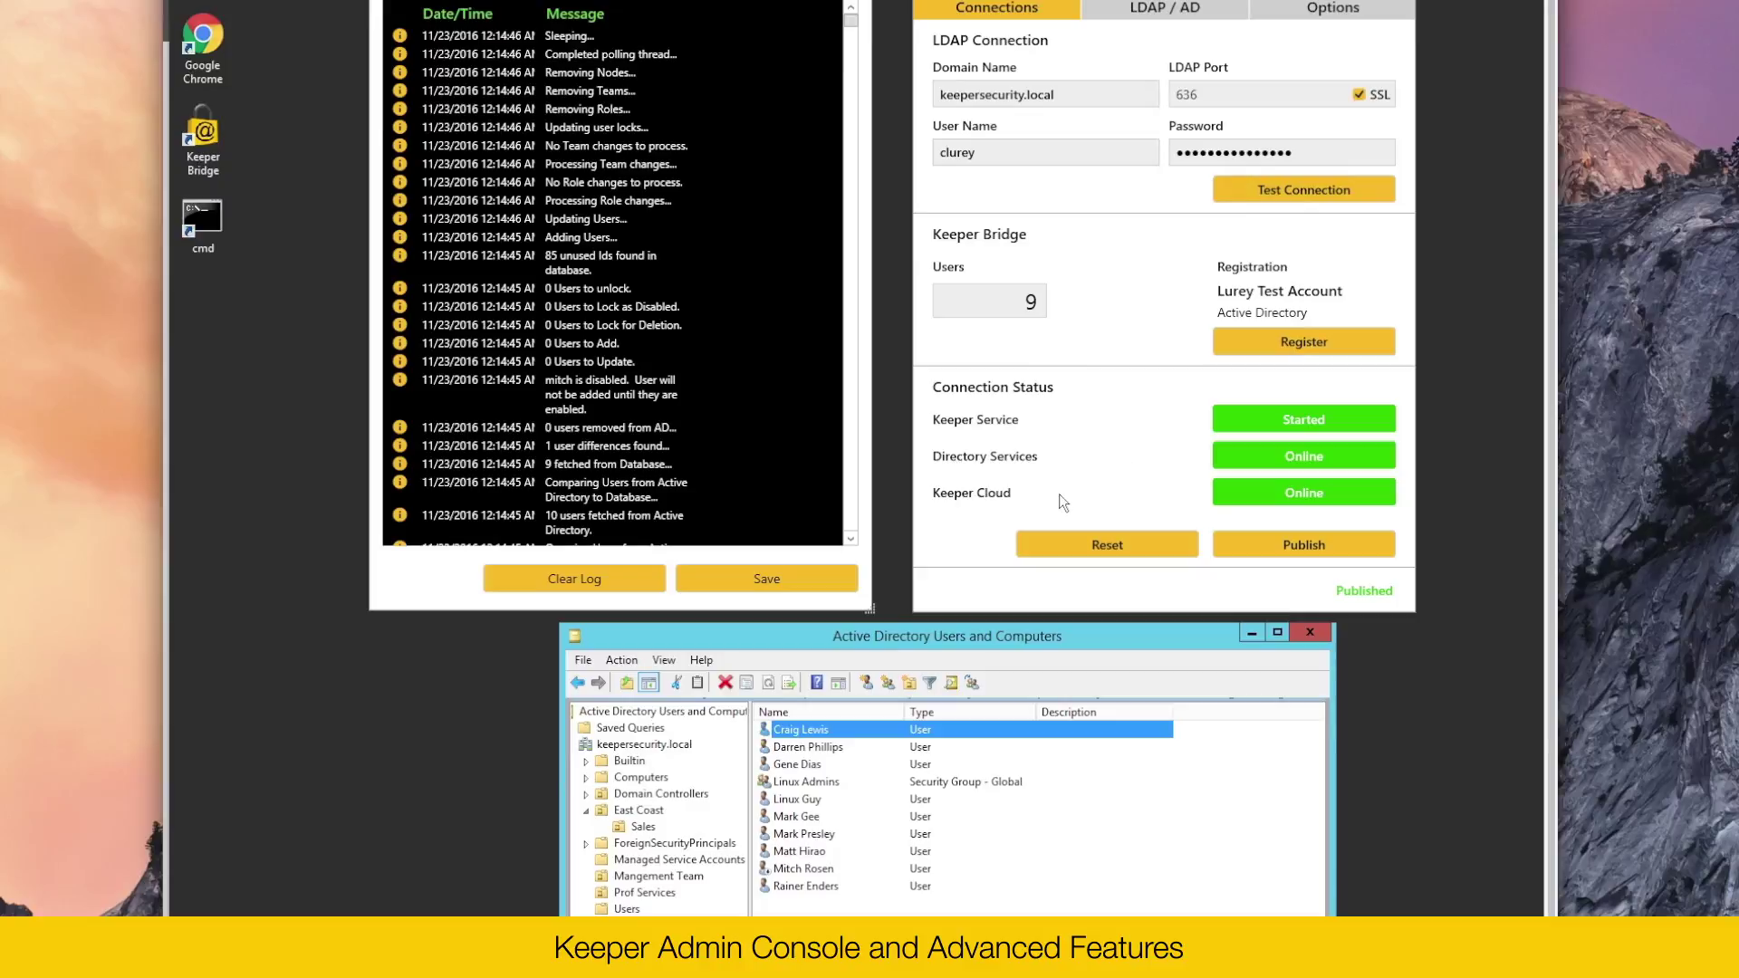
Step: Show the LDAP / AD domains for keepersecurity.local with its objectclass=user filter
click(1165, 9)
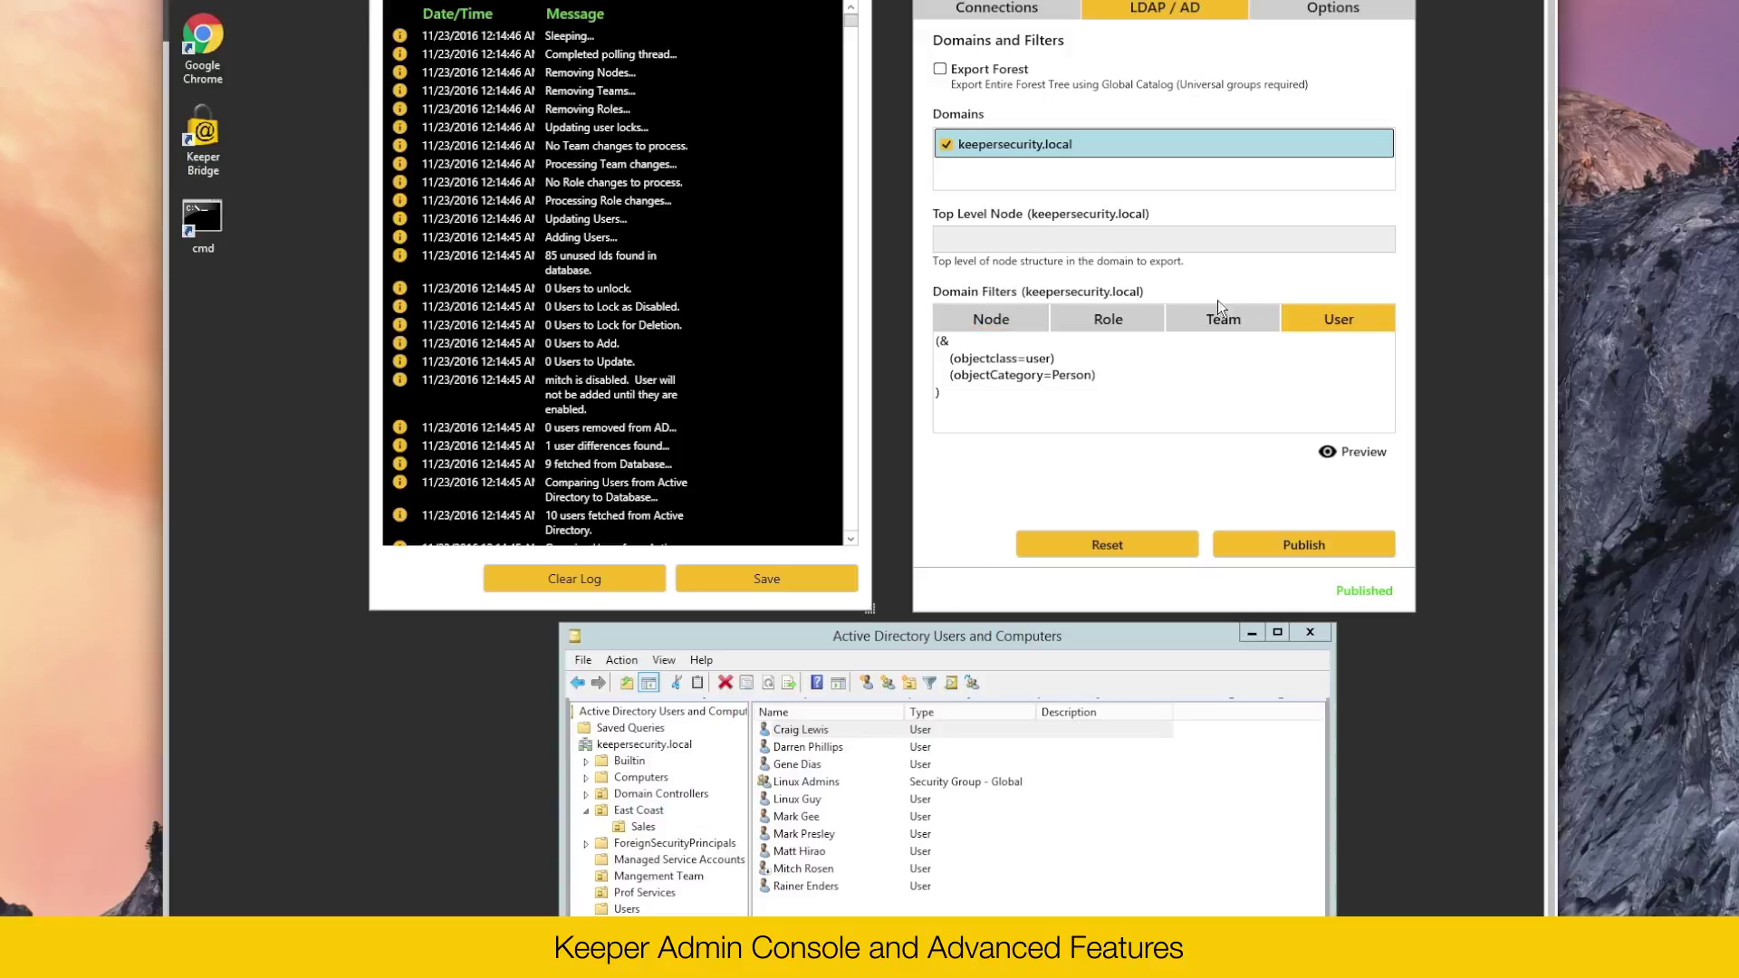
Step: Review the Node, Role and Team filter queries, then show the bridge's Options page
click(991, 318)
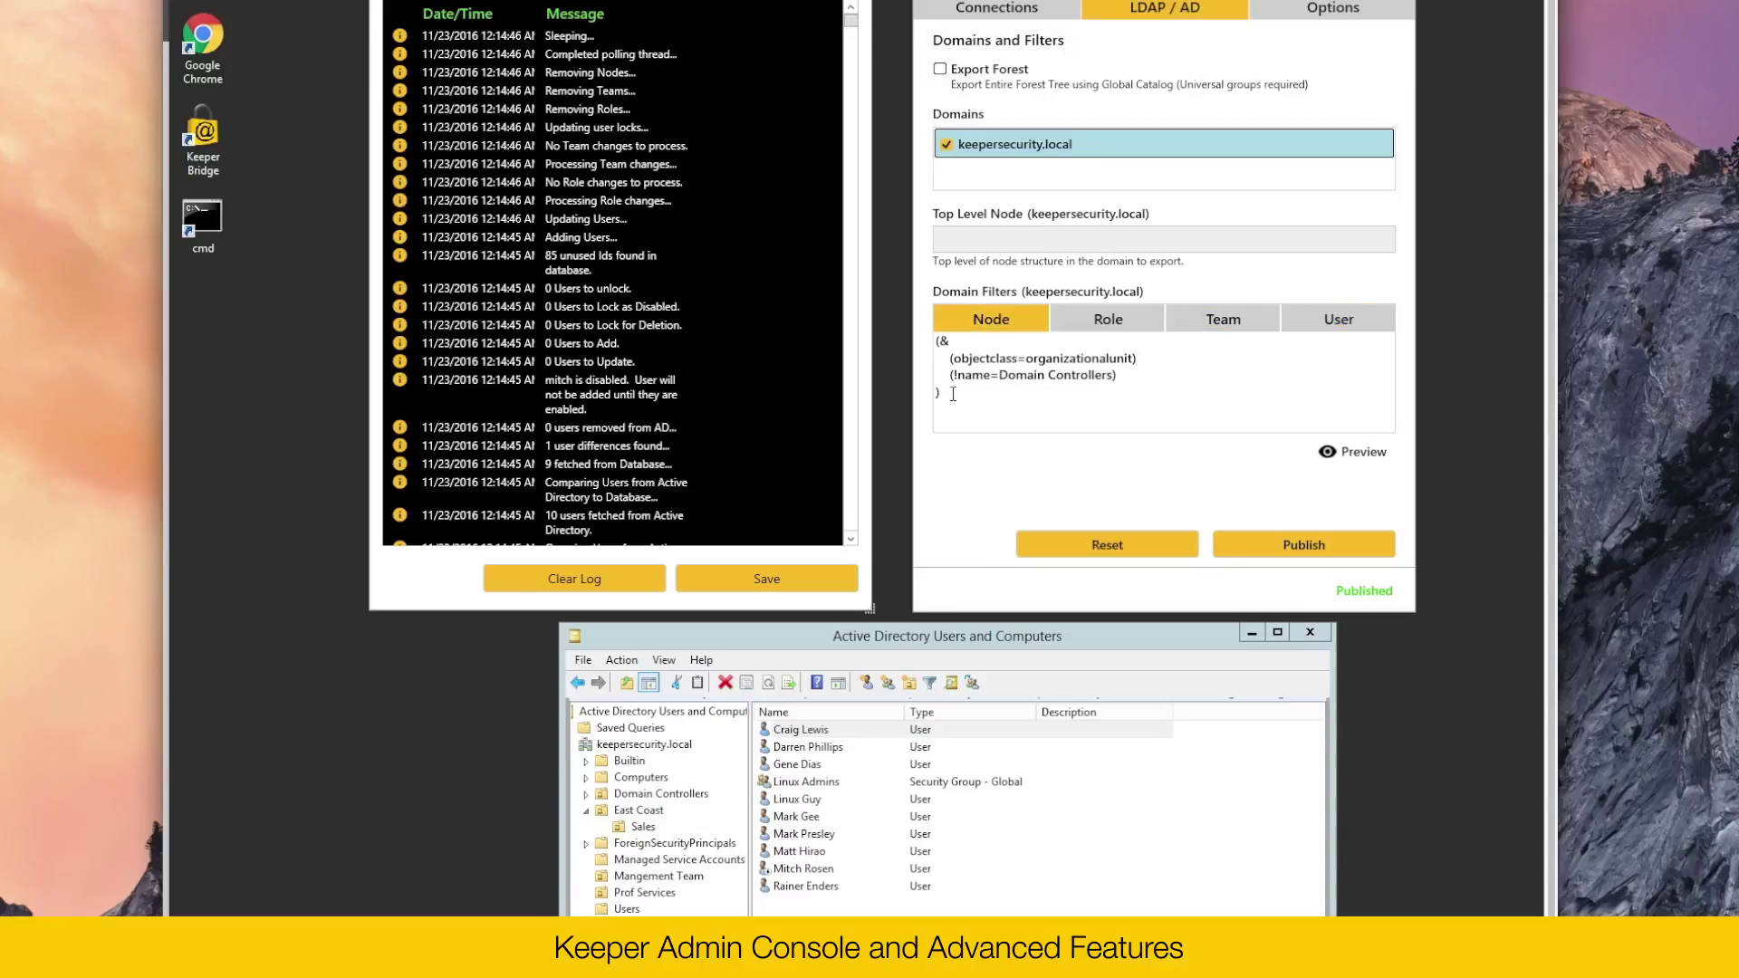
click(1109, 322)
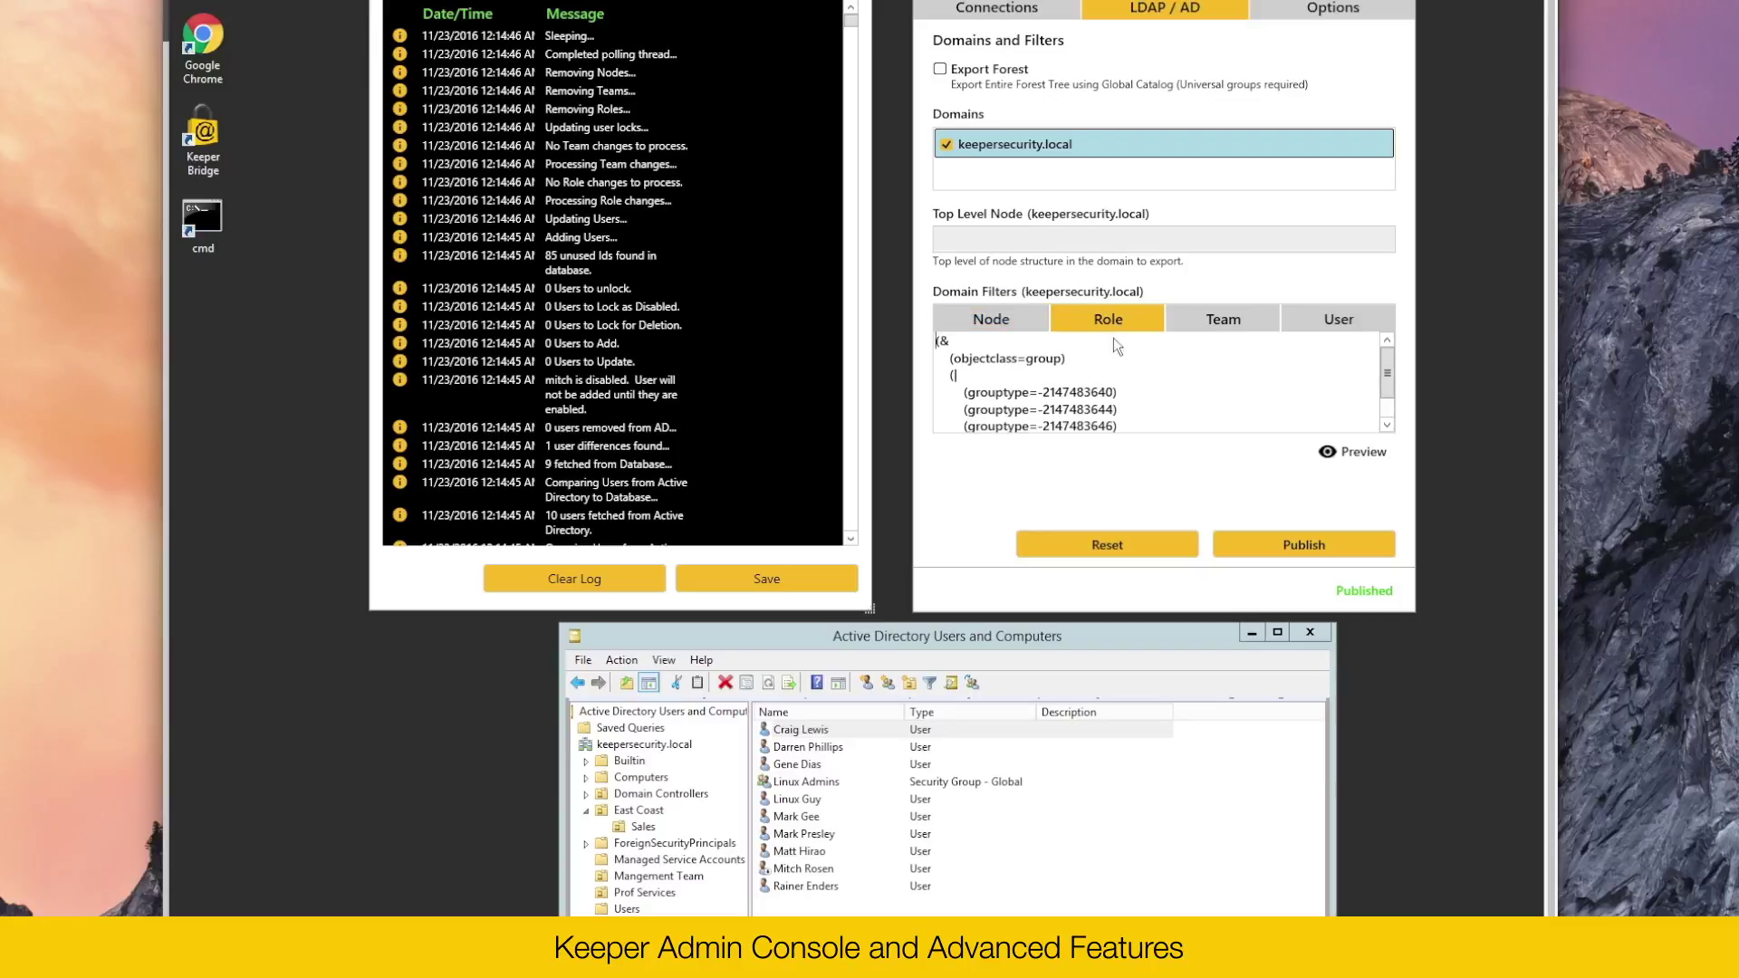
click(1235, 315)
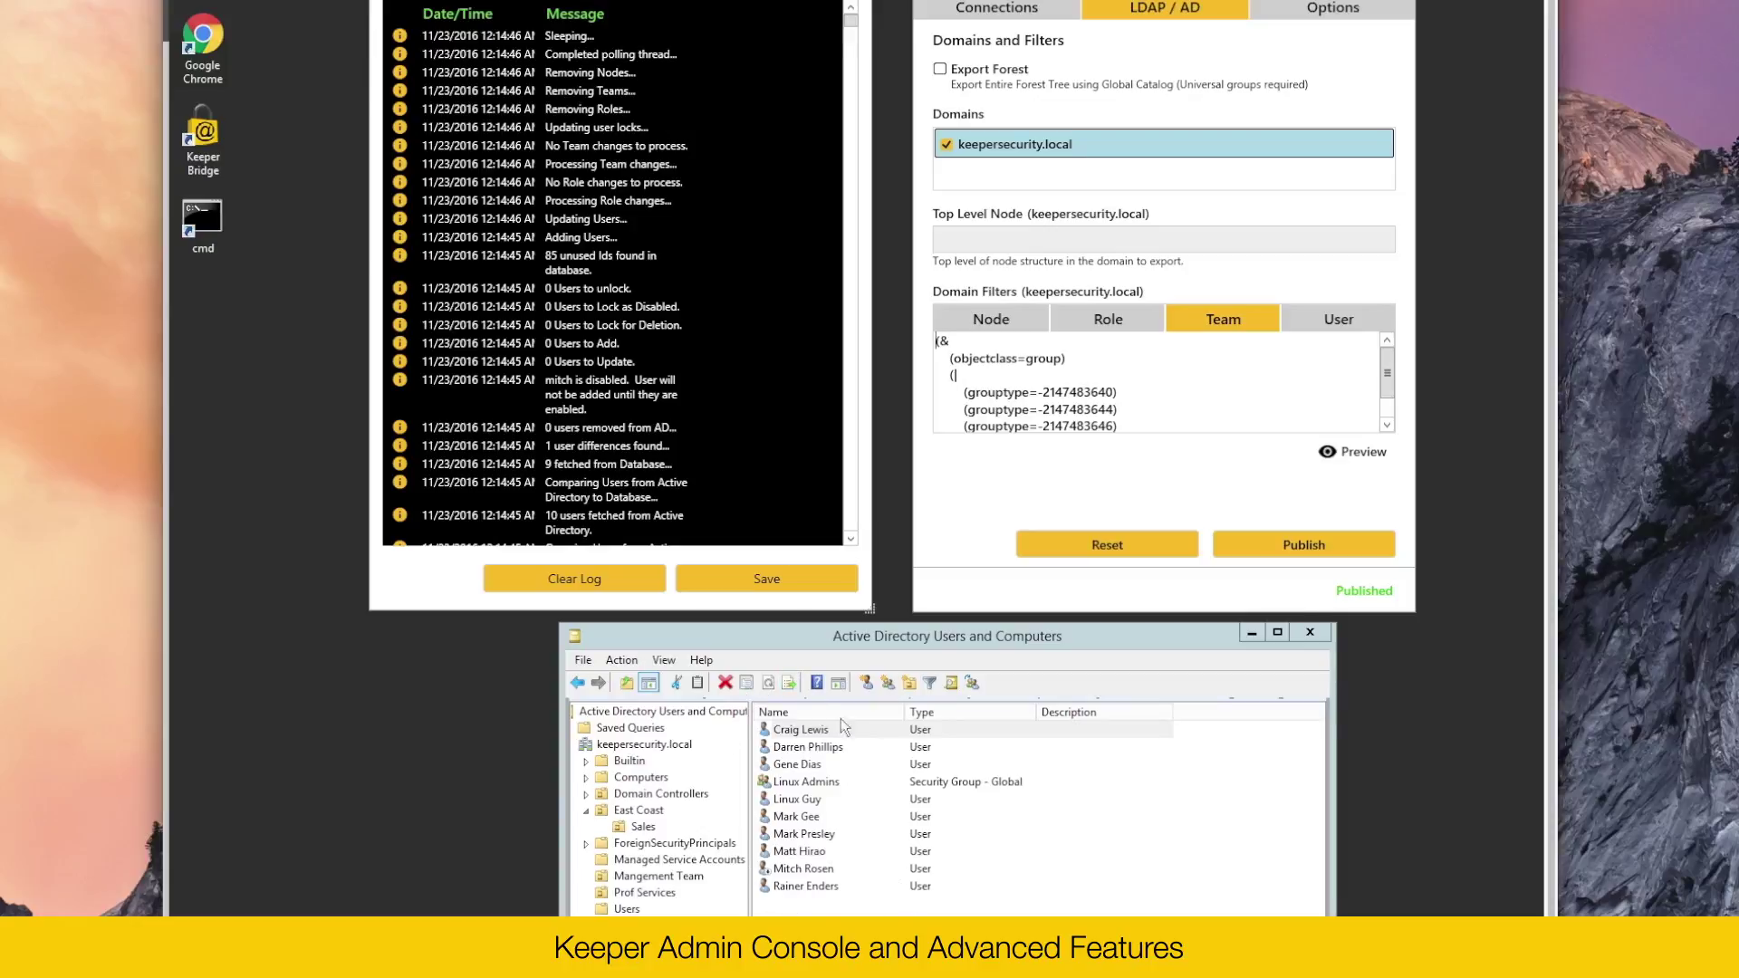
click(797, 763)
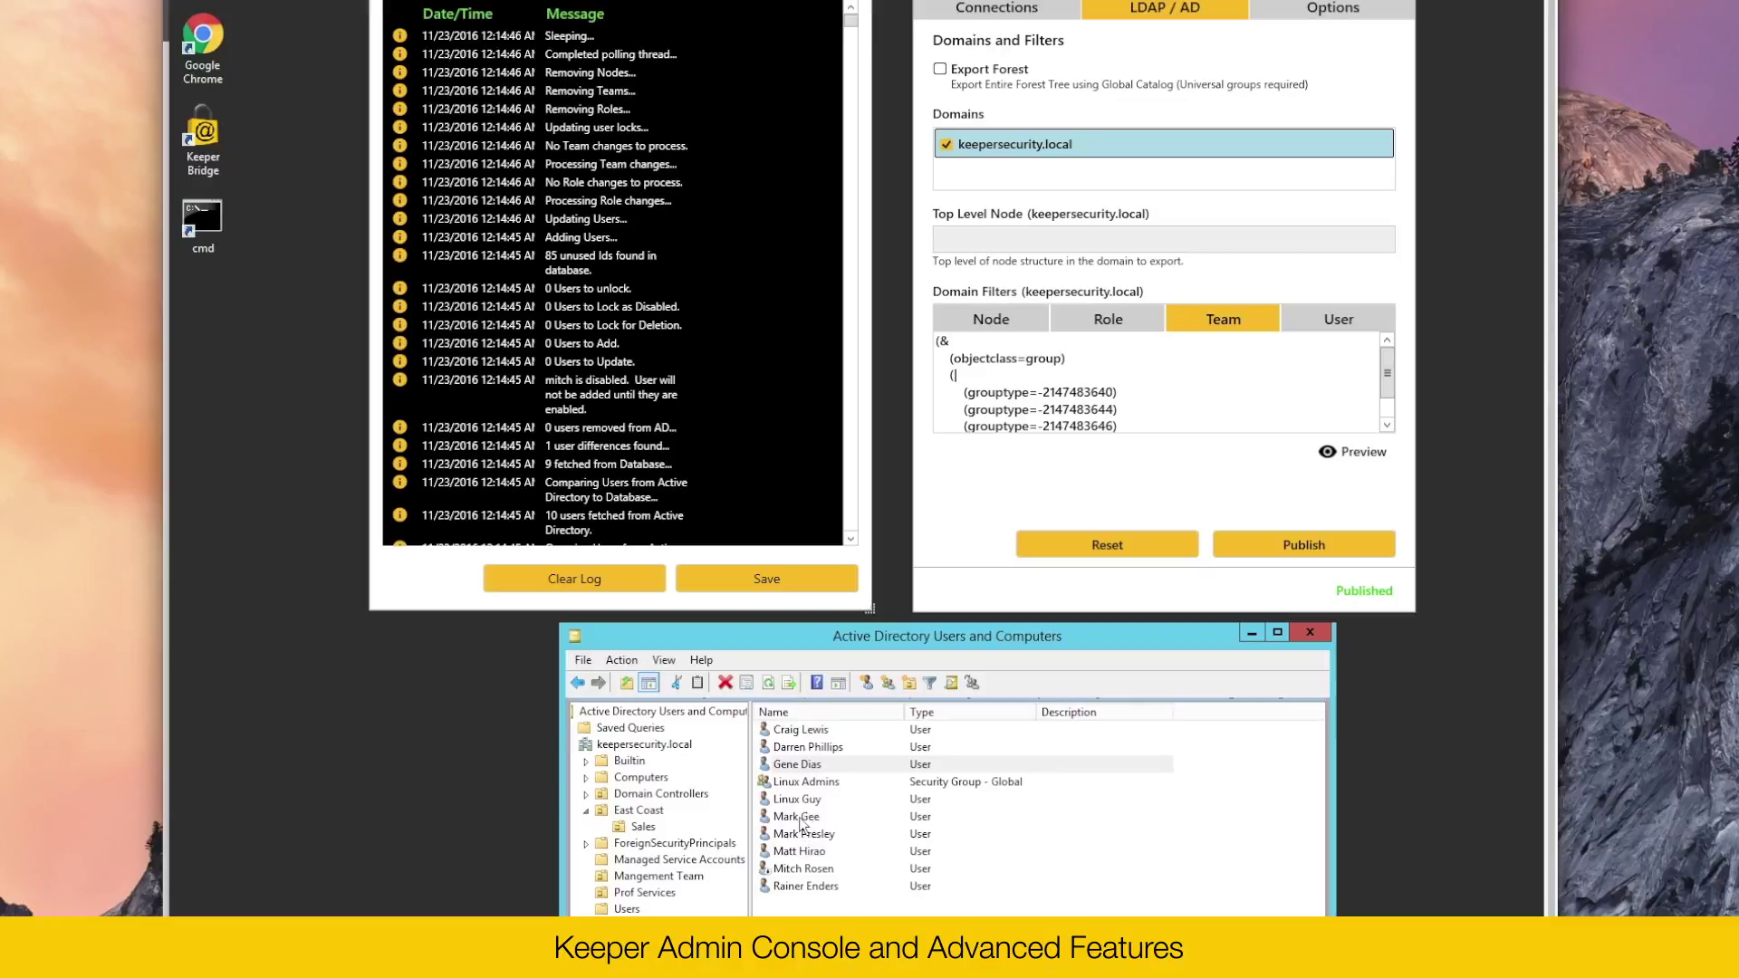
click(1316, 11)
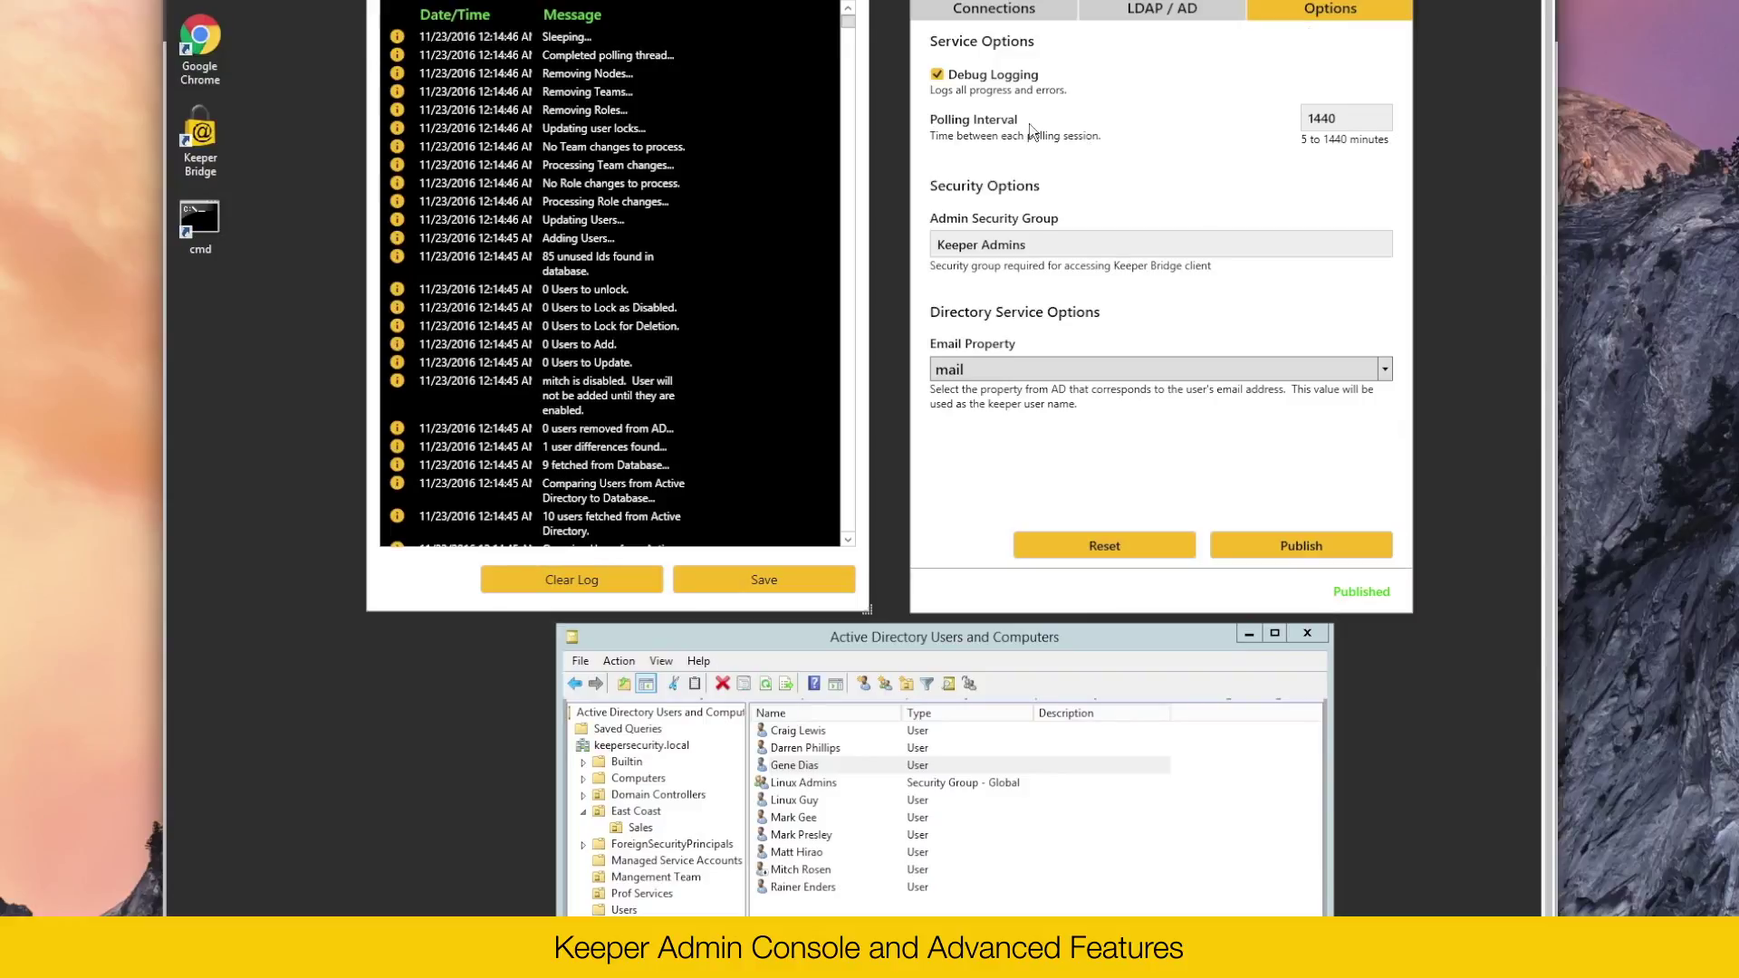
click(938, 76)
key(alt+Tab)
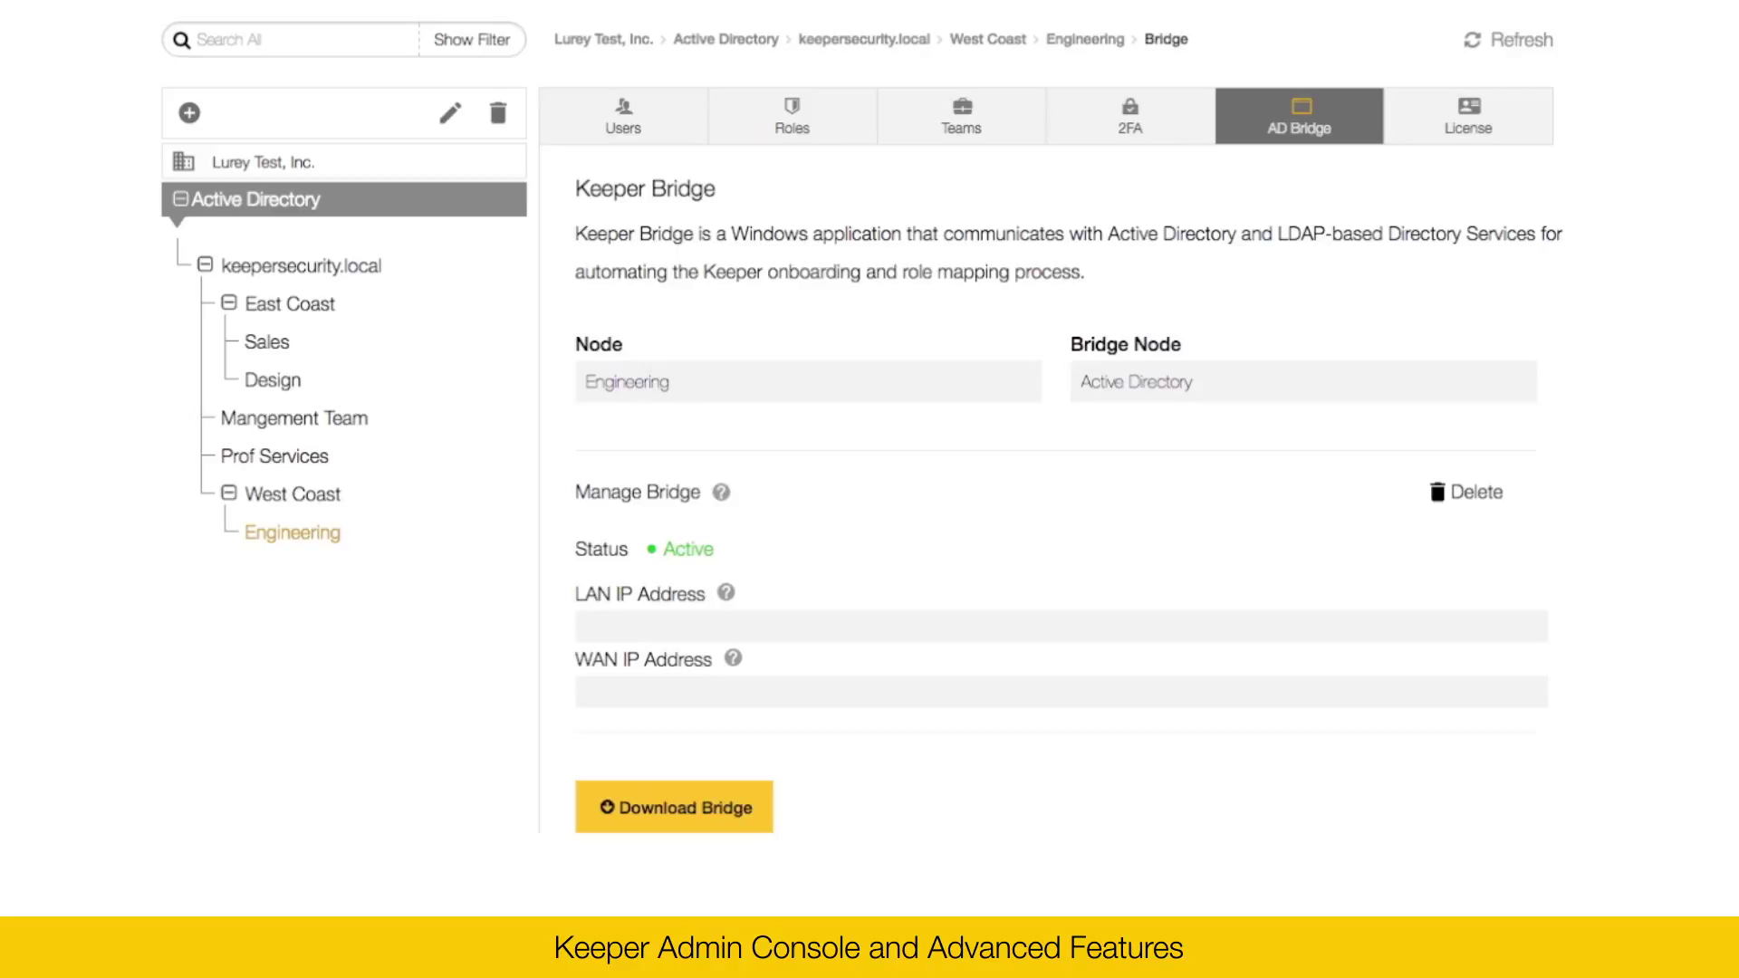
Step: Show the license page: 100 seats, 1.024TB space, expiring November 15, 2017
click(1535, 136)
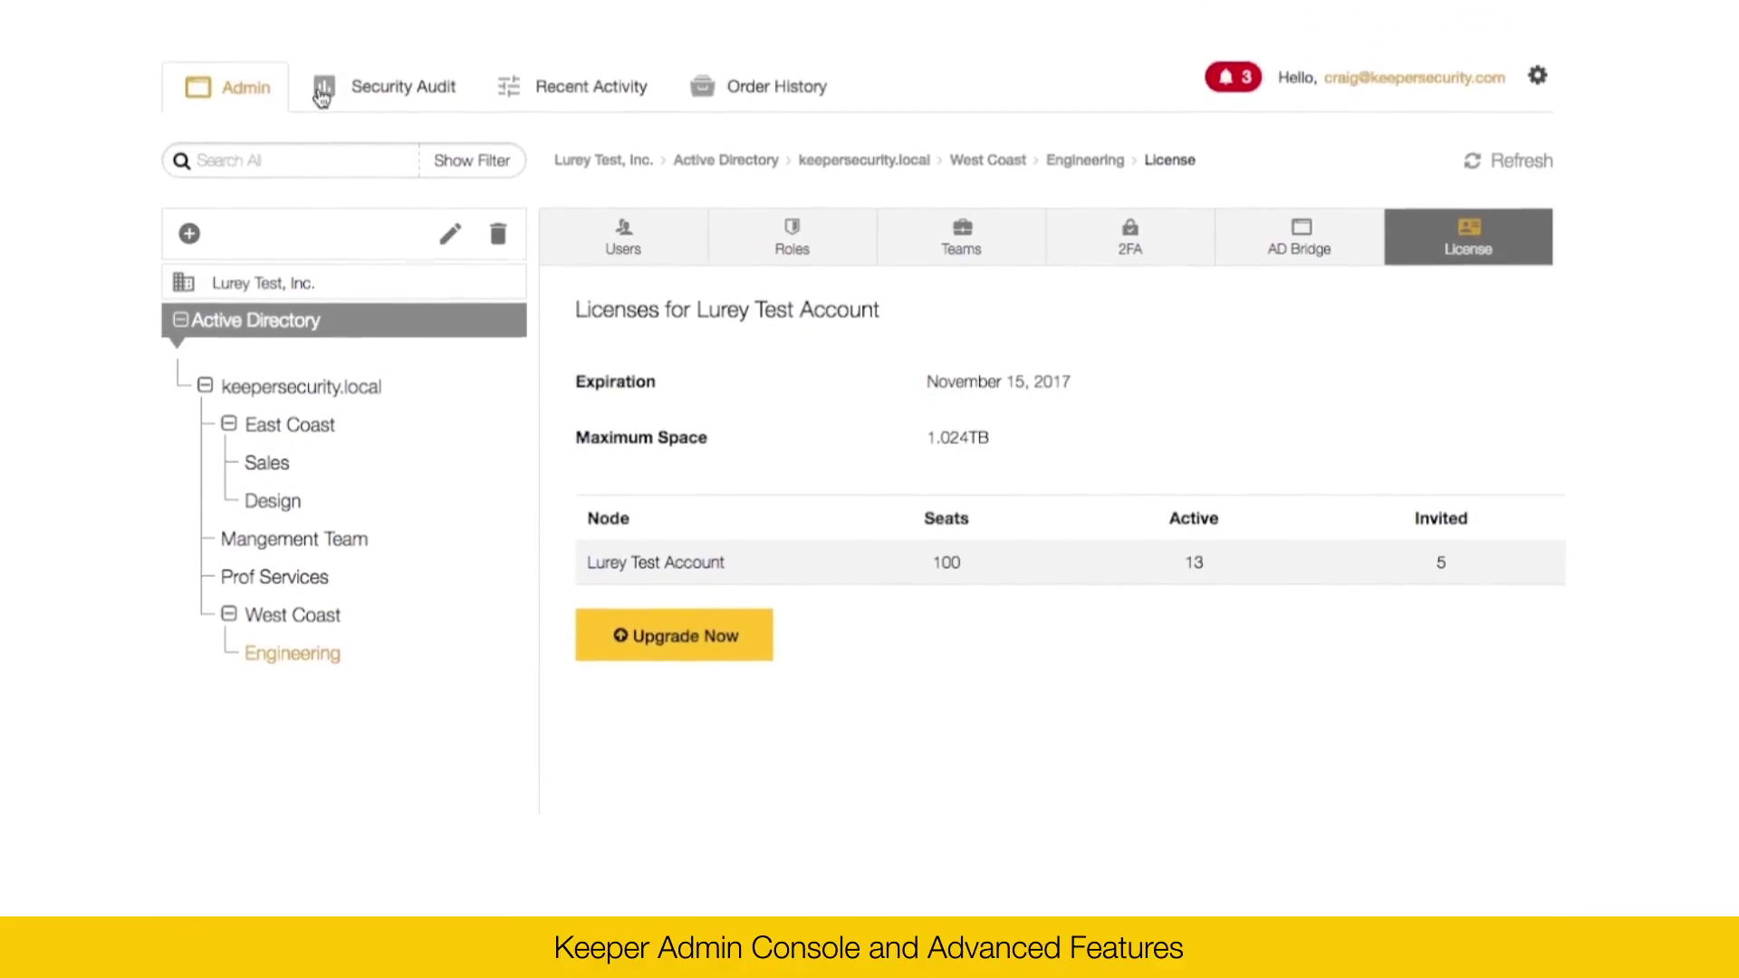
Step: Open the Security Audit's detailed per-user report behind the 78% overall score
click(399, 114)
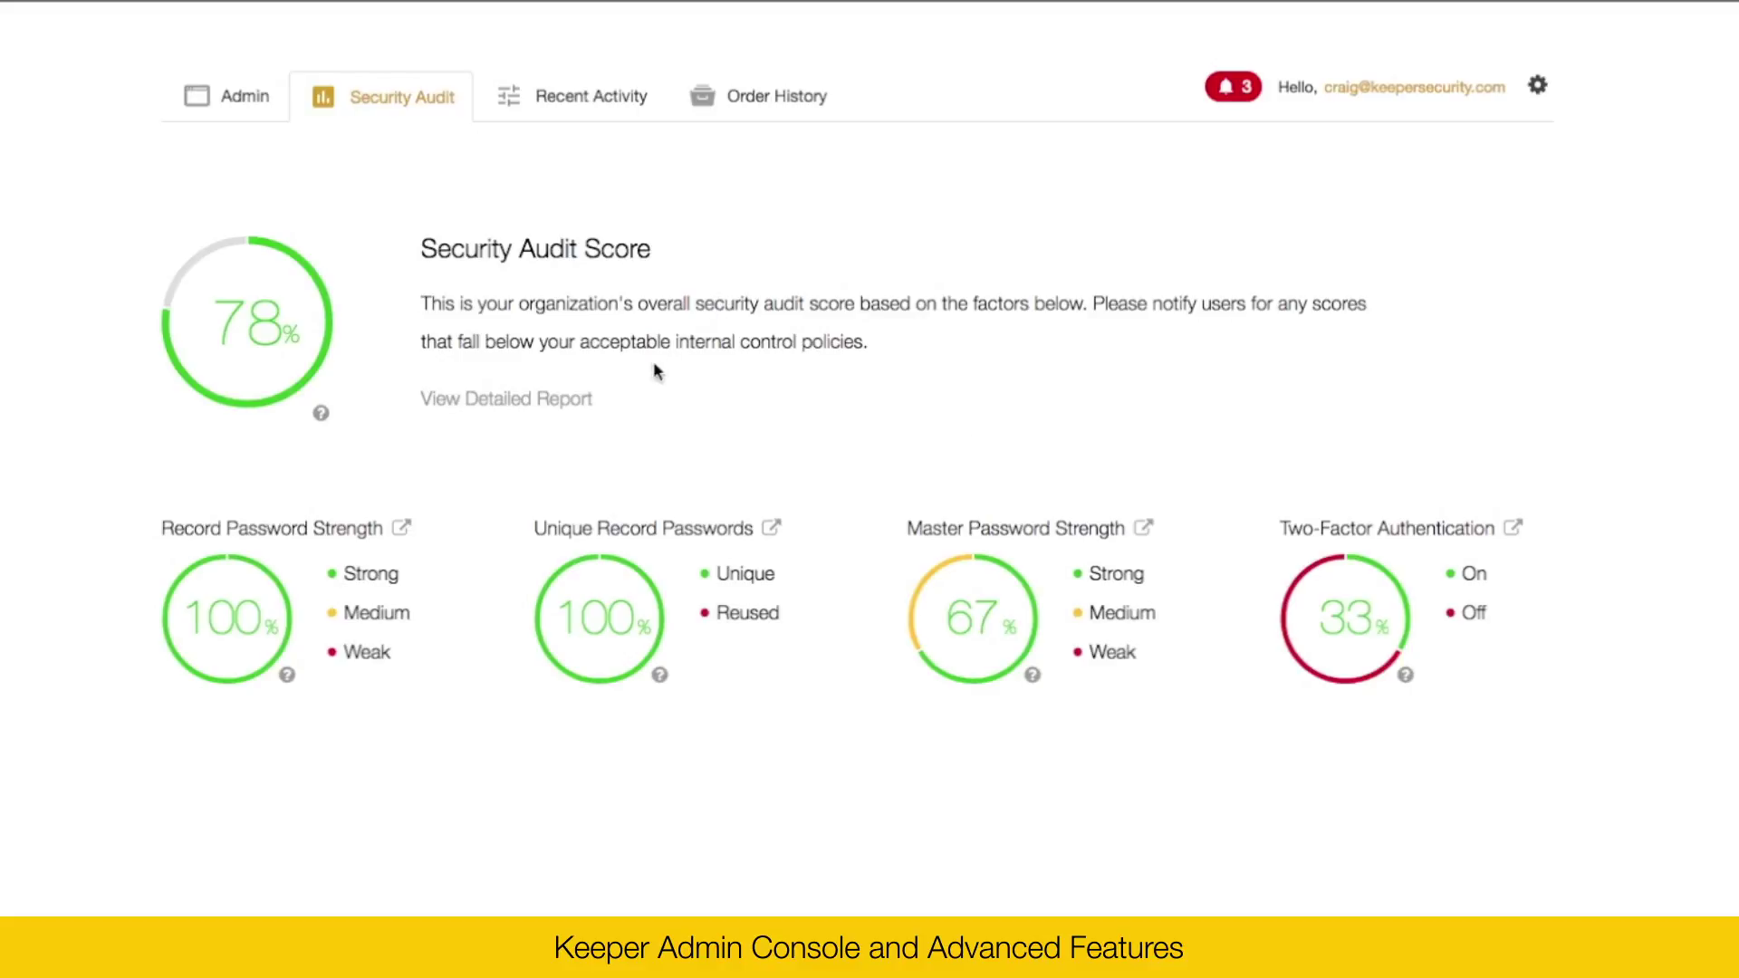
click(570, 399)
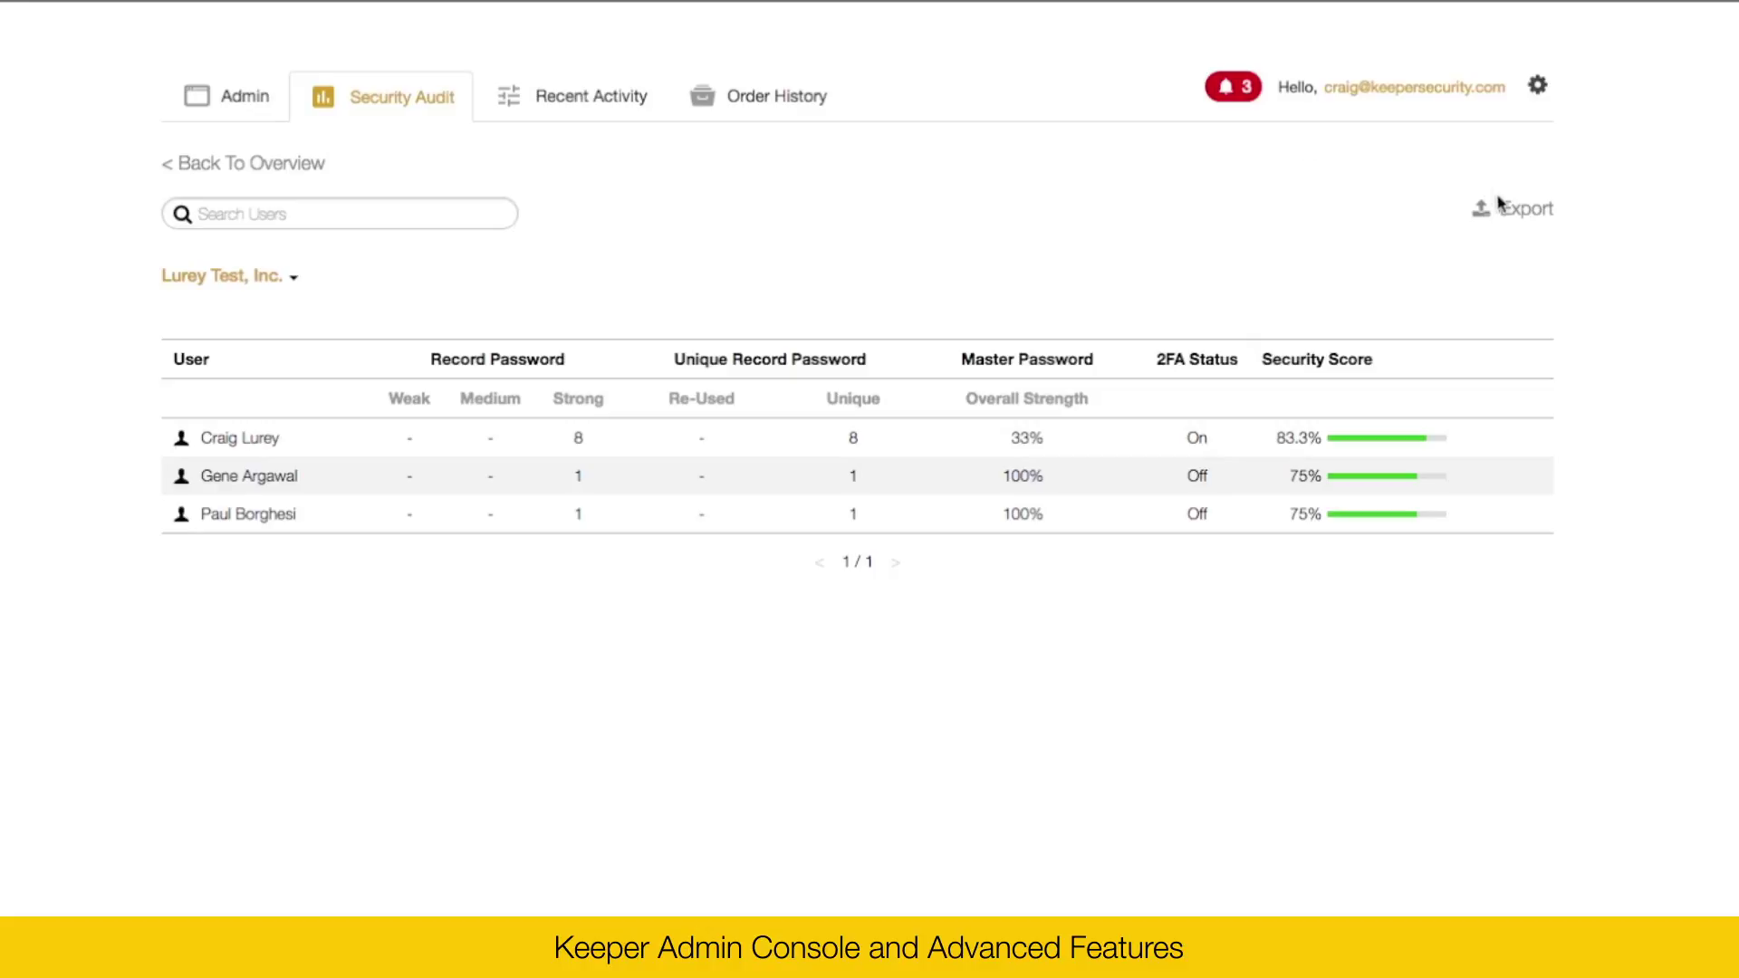
click(573, 104)
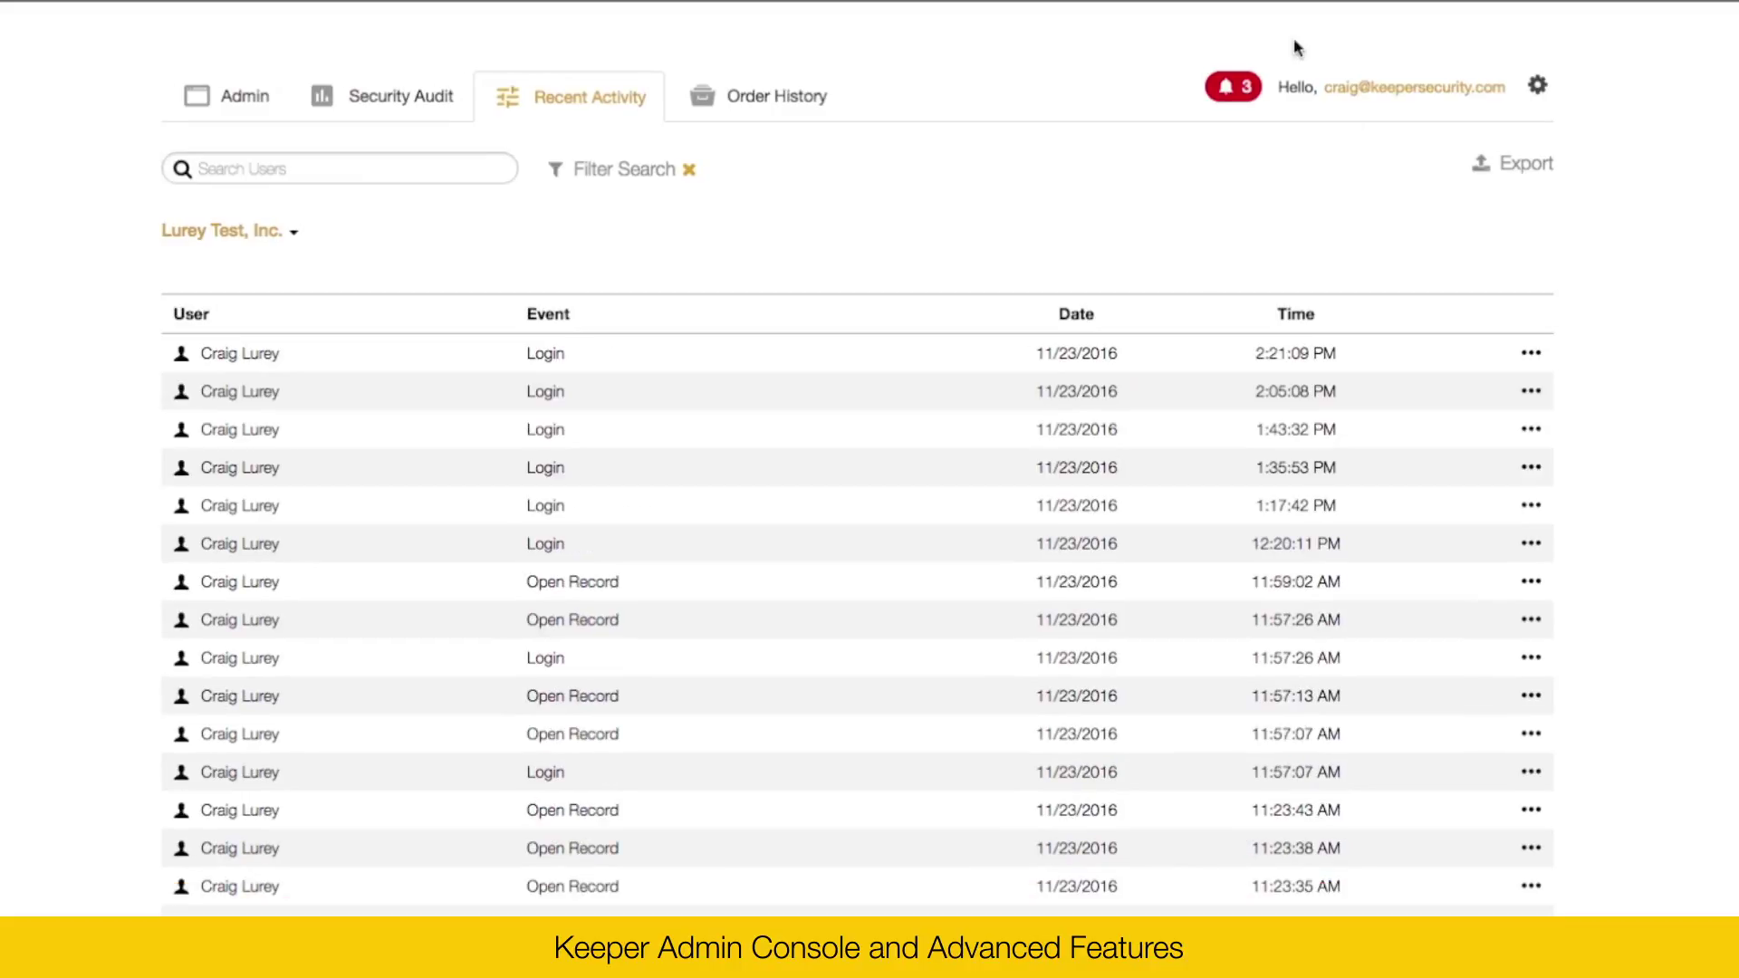
Step: Open the Approval Queue listing Inside Sales and Keeper Admins teams awaiting approval
click(1250, 103)
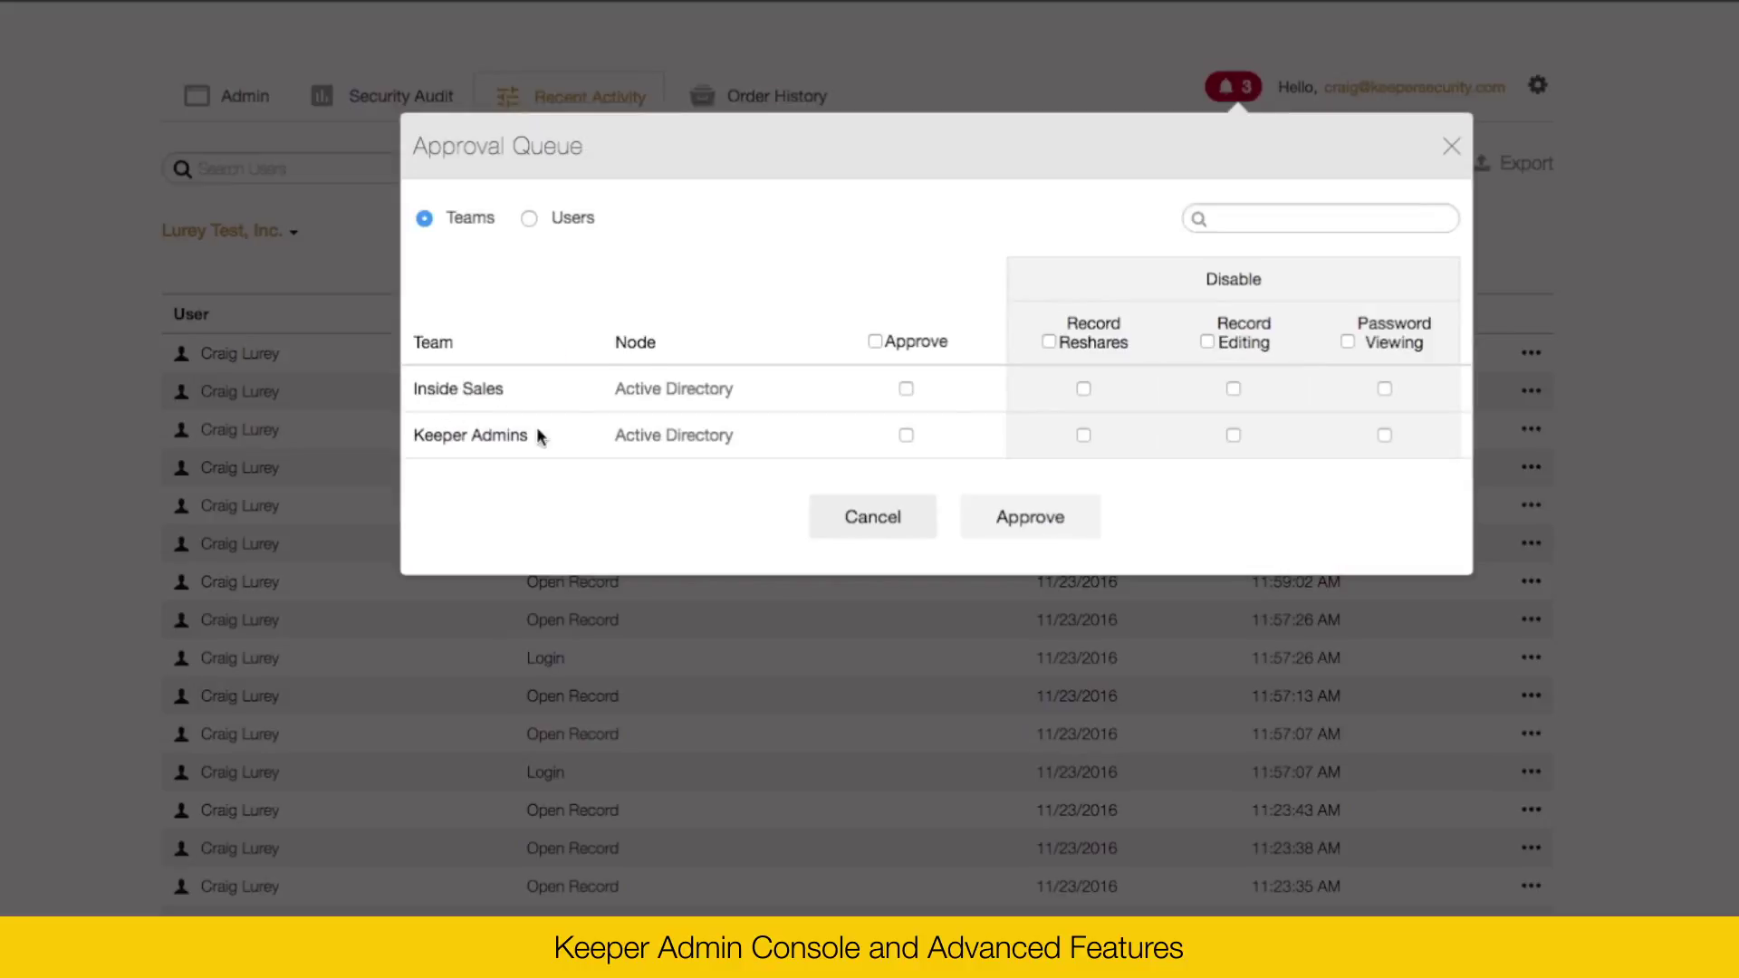
Step: Approve the Inside Sales team from the Approval Queue
click(906, 390)
click(1046, 518)
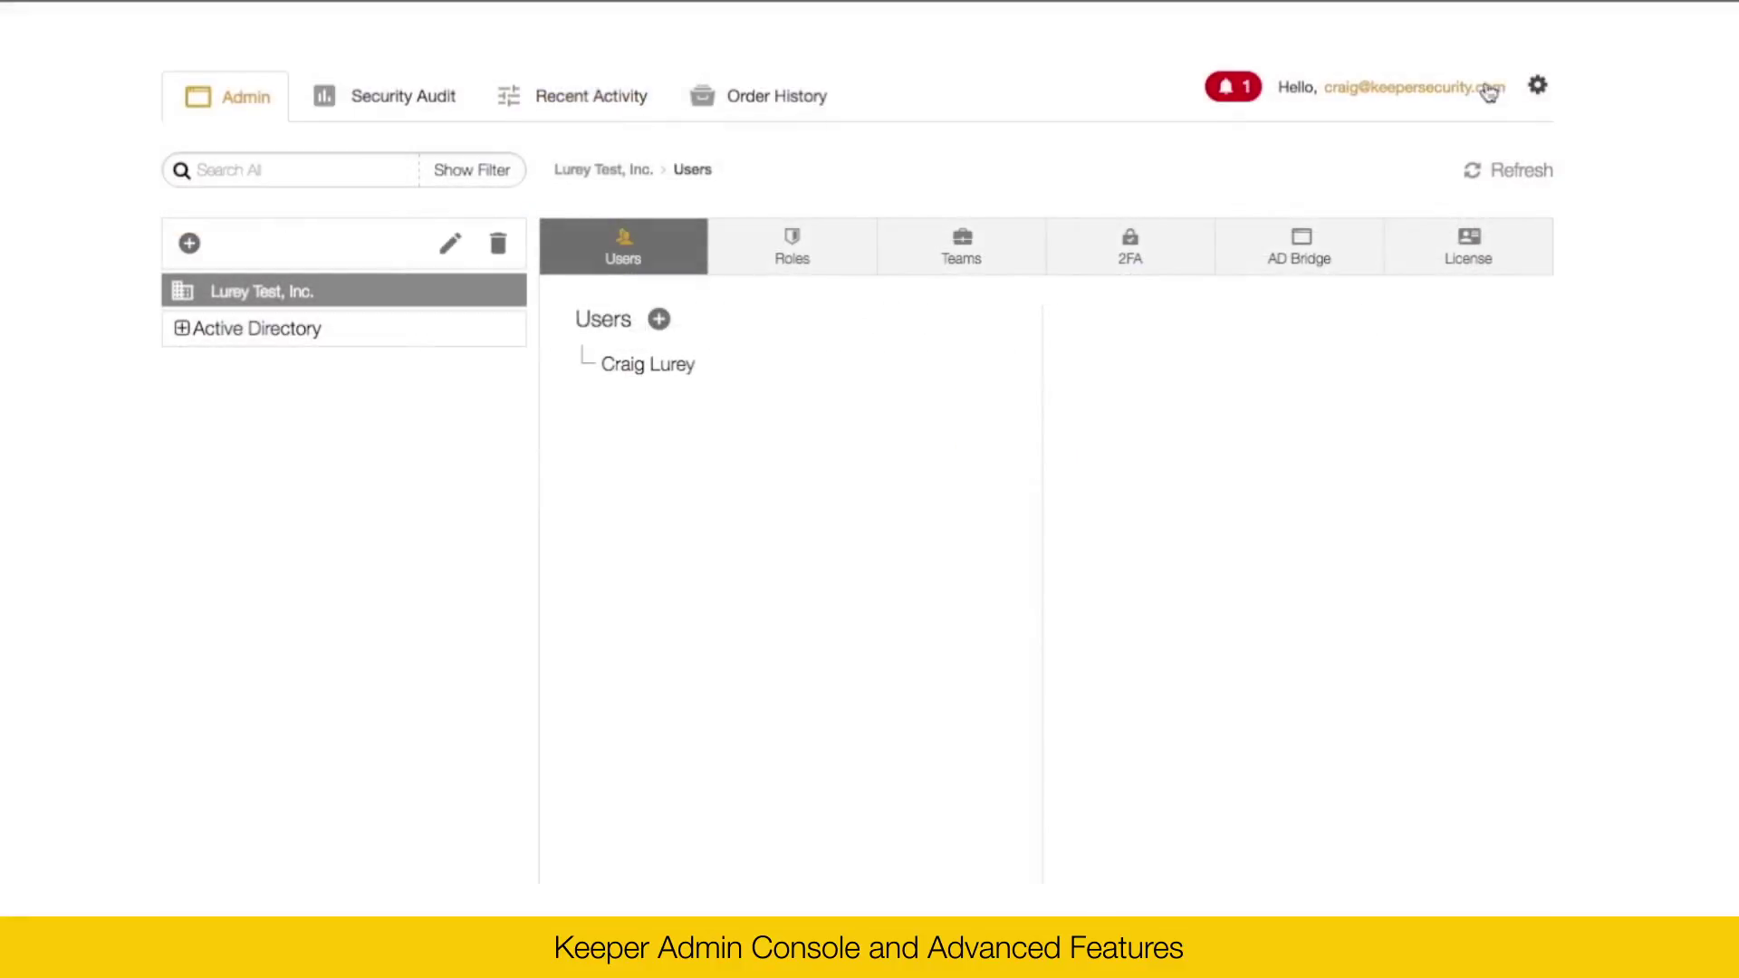
Step: In the account settings' Advanced Settings, choose 100,000 PBKDF2 iterations
click(1538, 85)
scroll(1540, 78, down, 3)
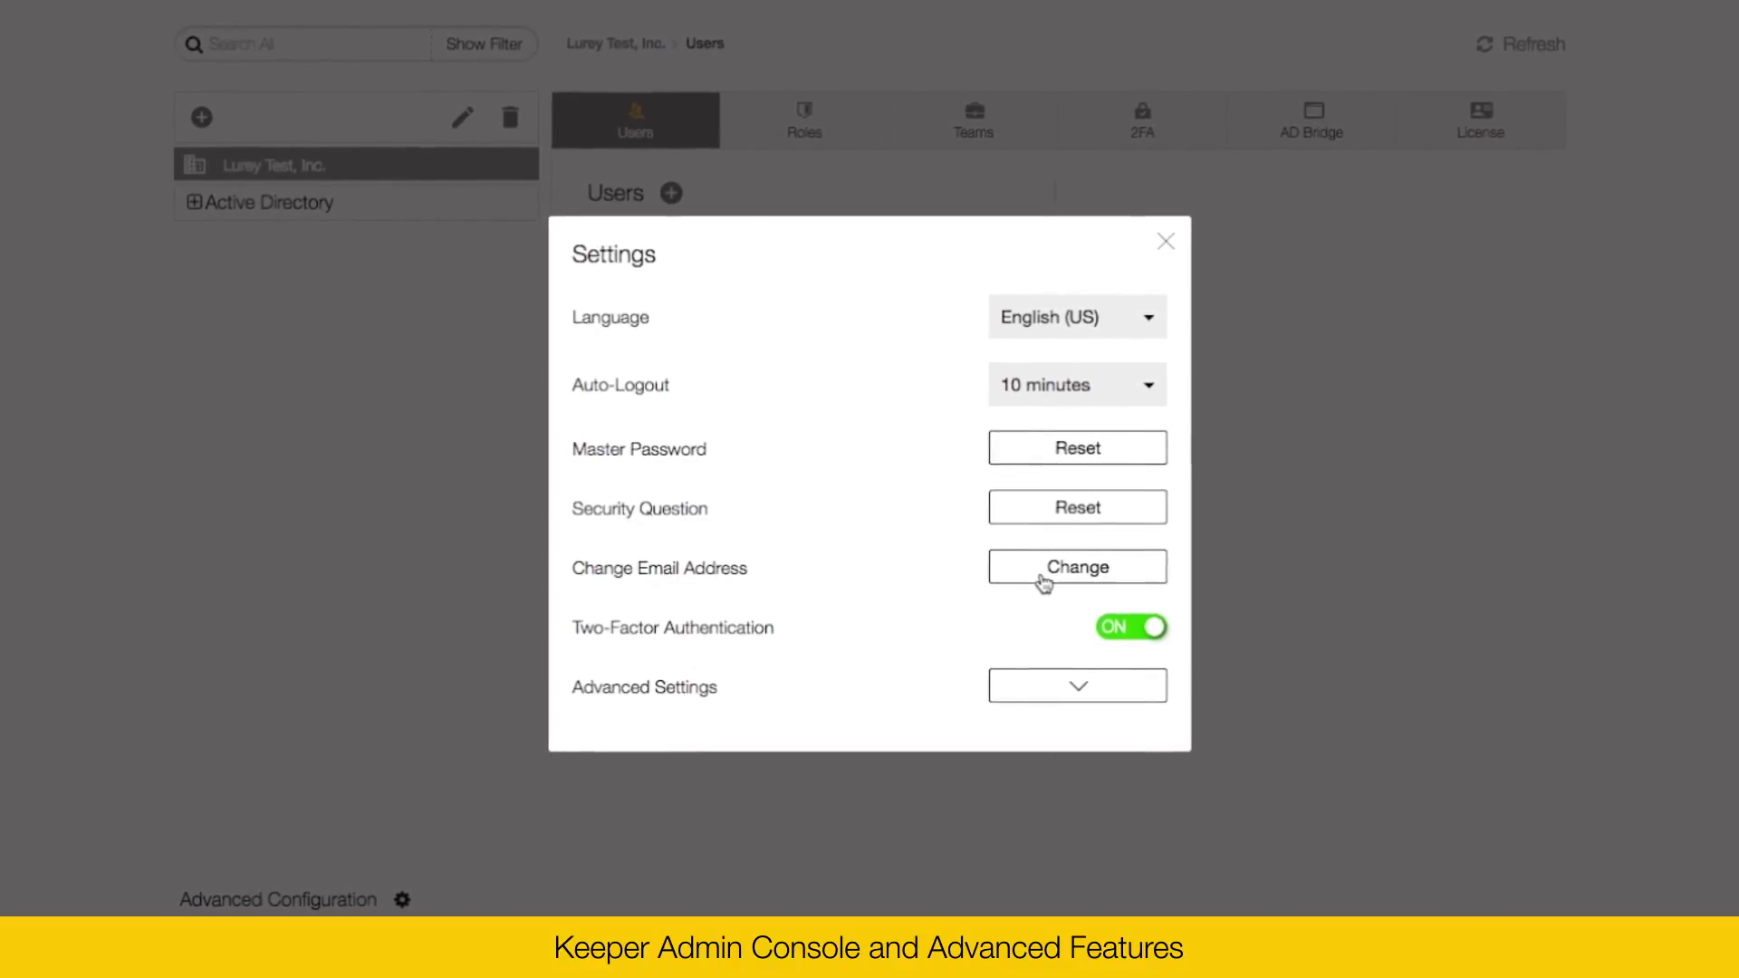
click(1082, 686)
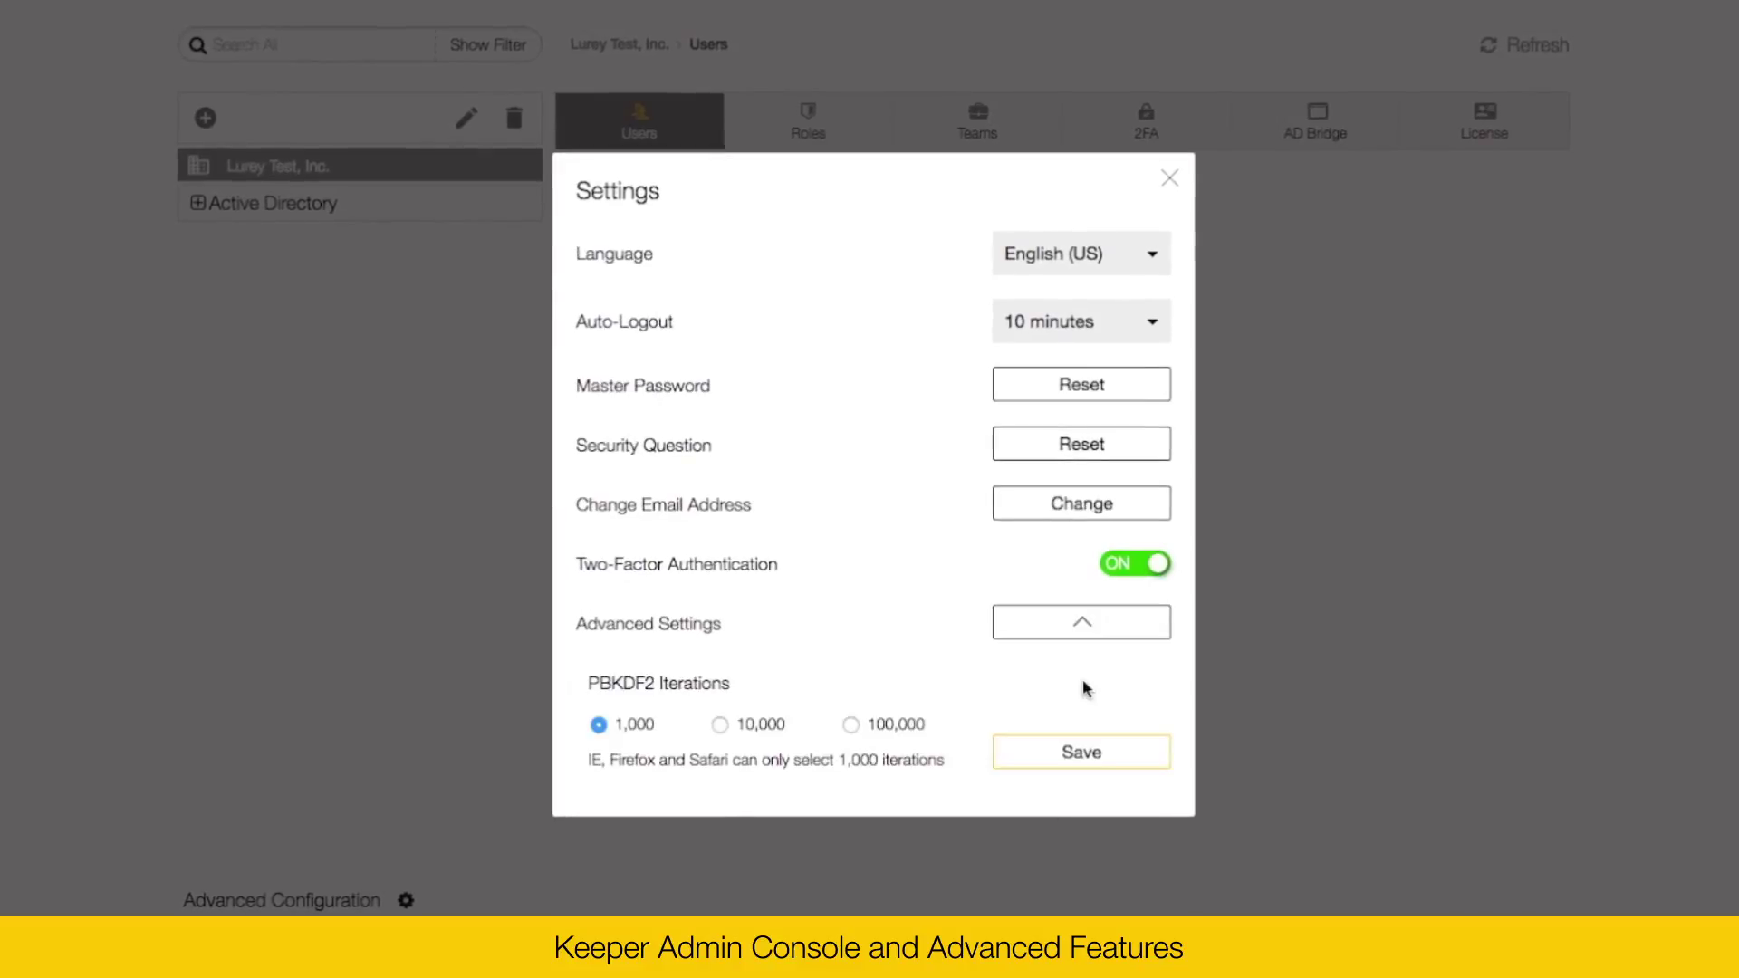
click(896, 724)
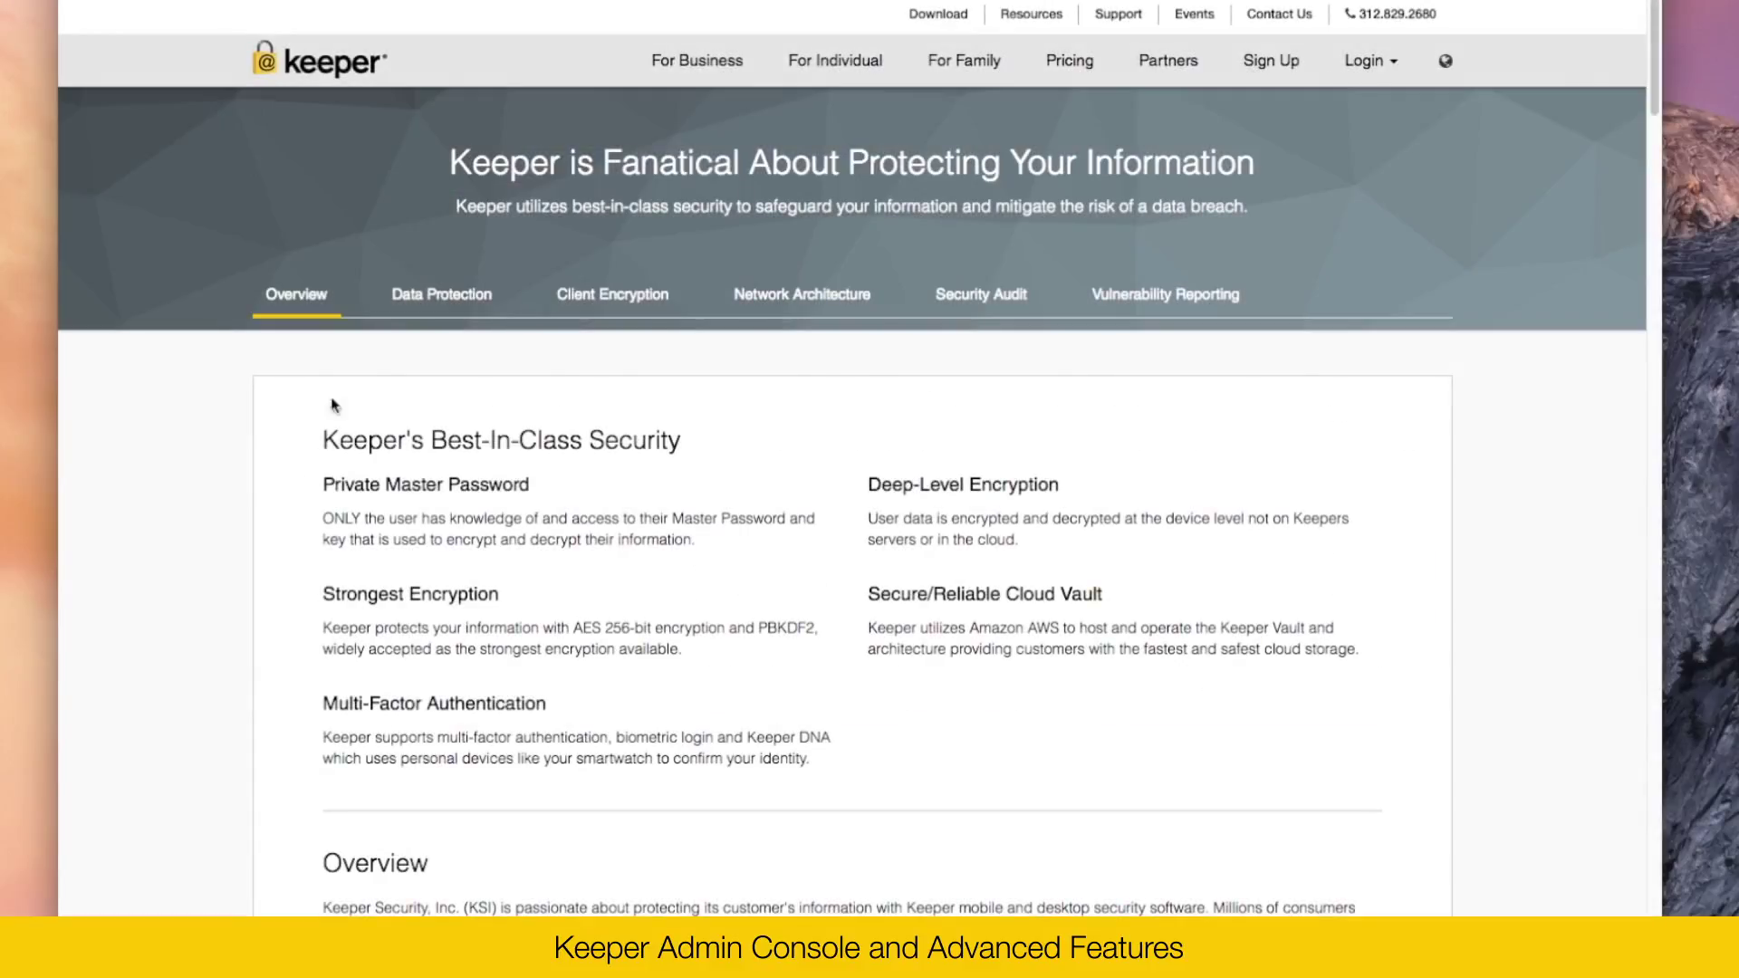
Step: Skim the 'Keeper is Fanatical About Protecting Your Information' page, then log out of the console
scroll(668, 548, down, 15)
scroll(676, 453, up, 3)
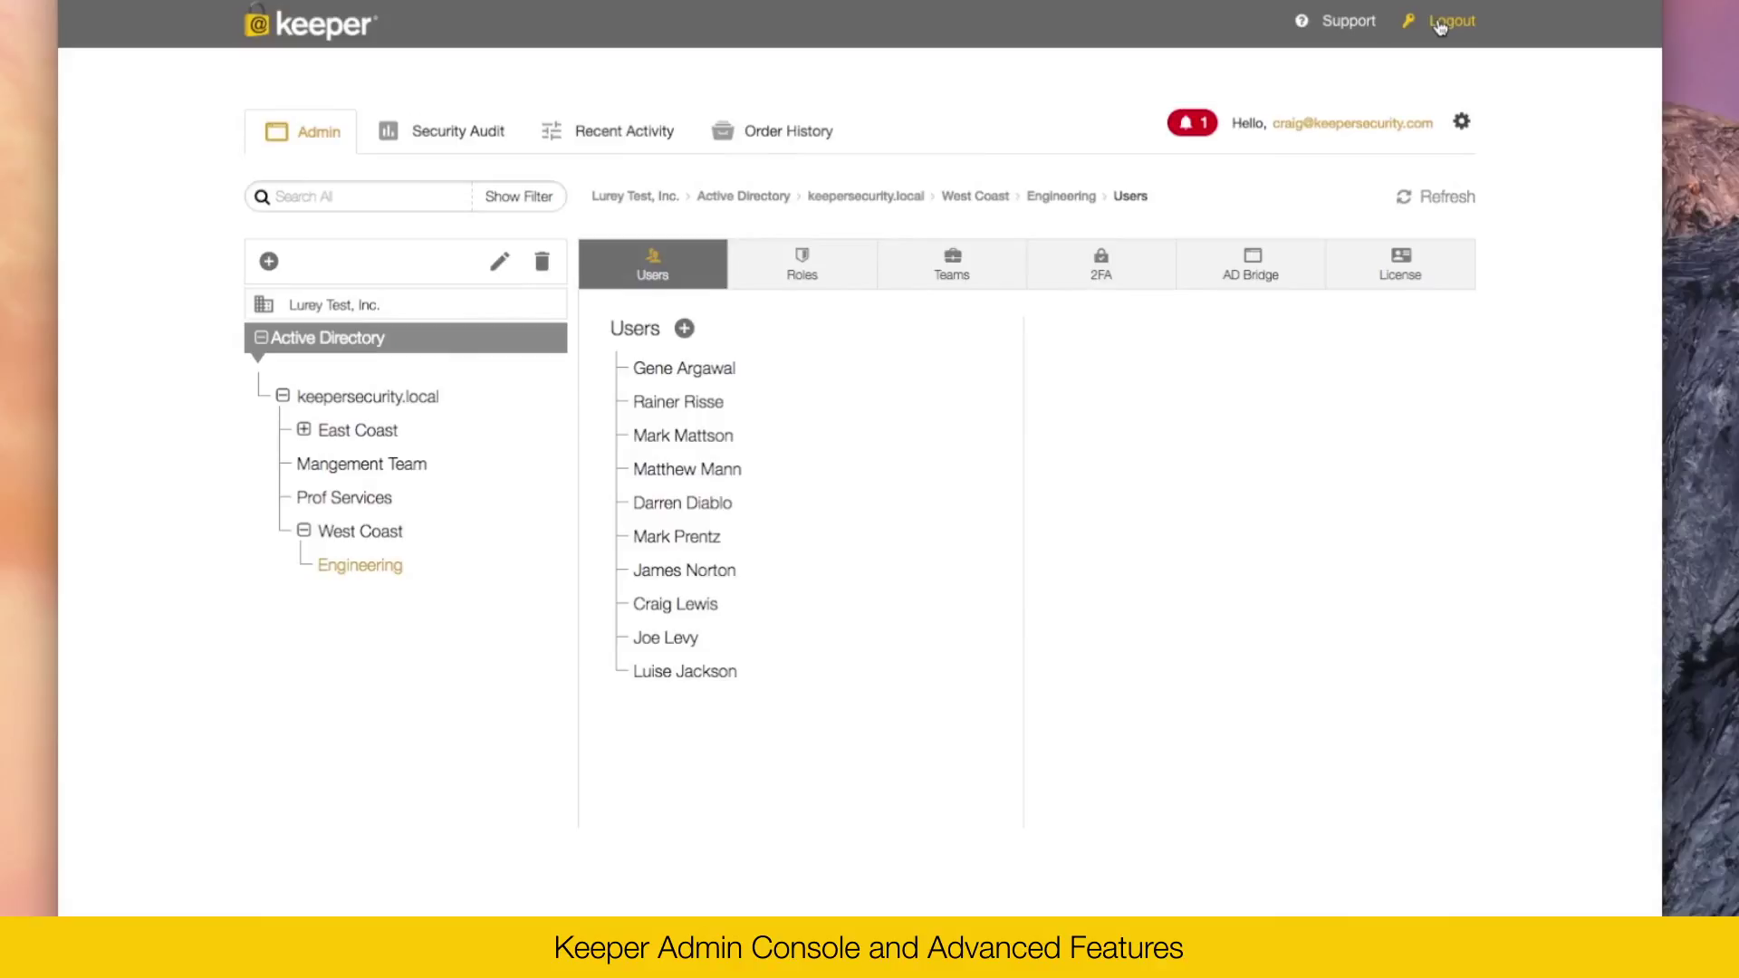
click(1449, 21)
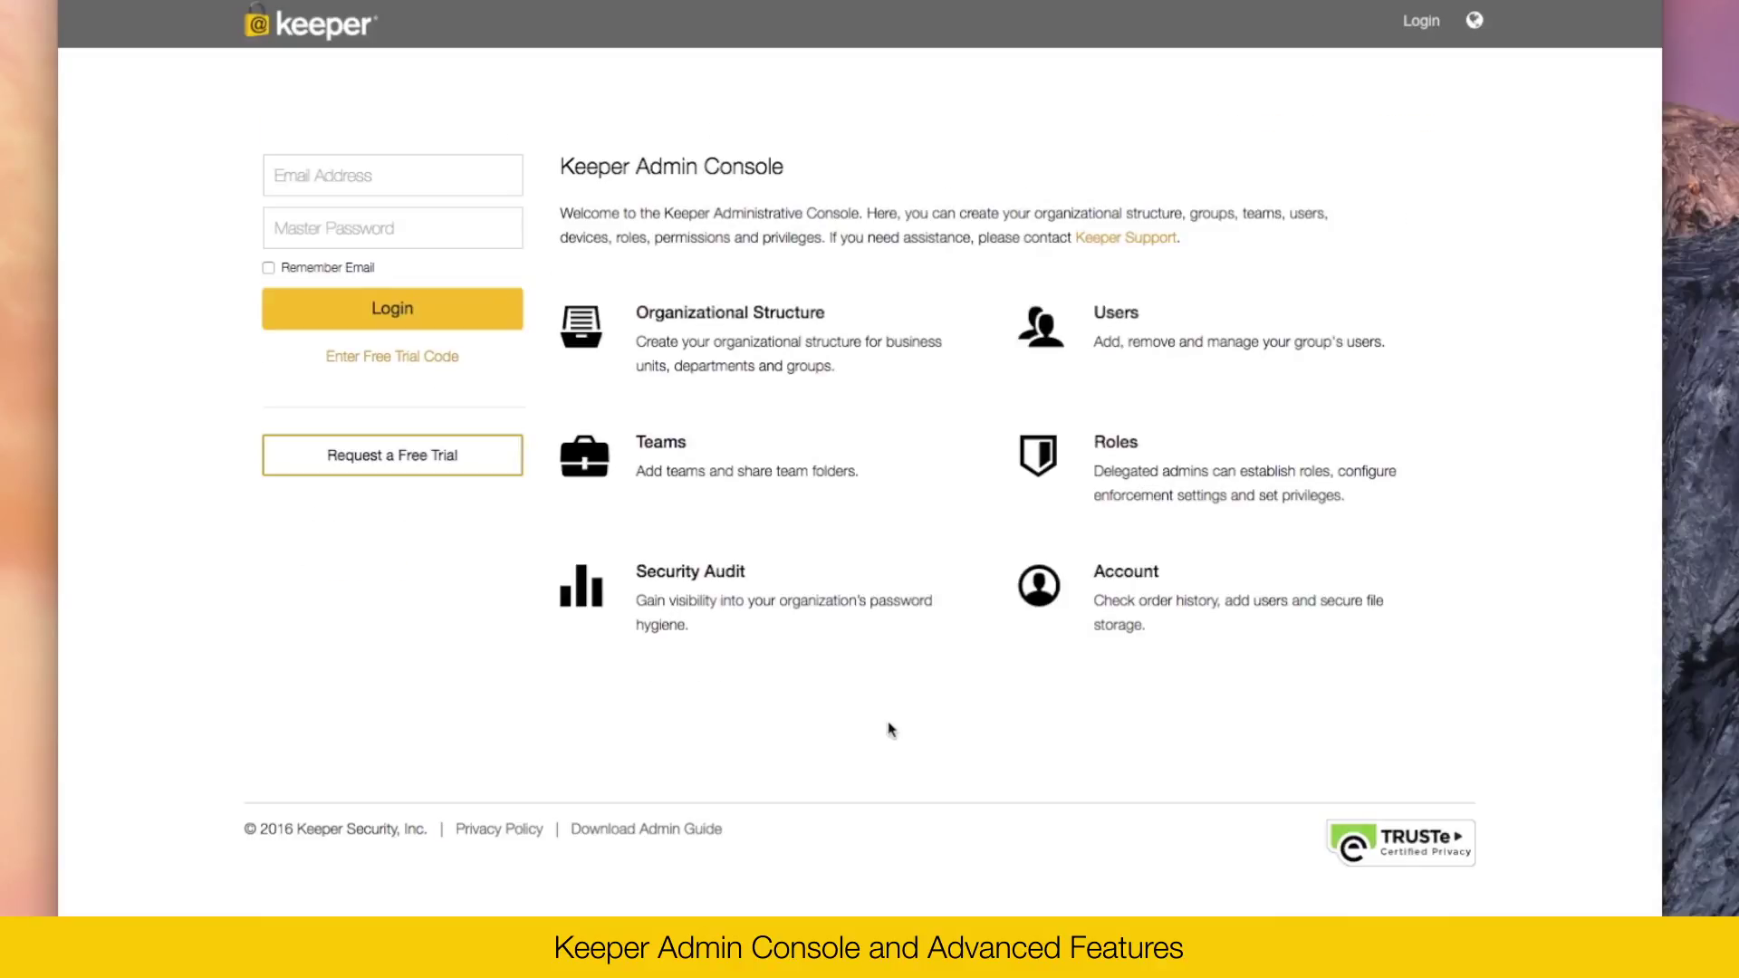